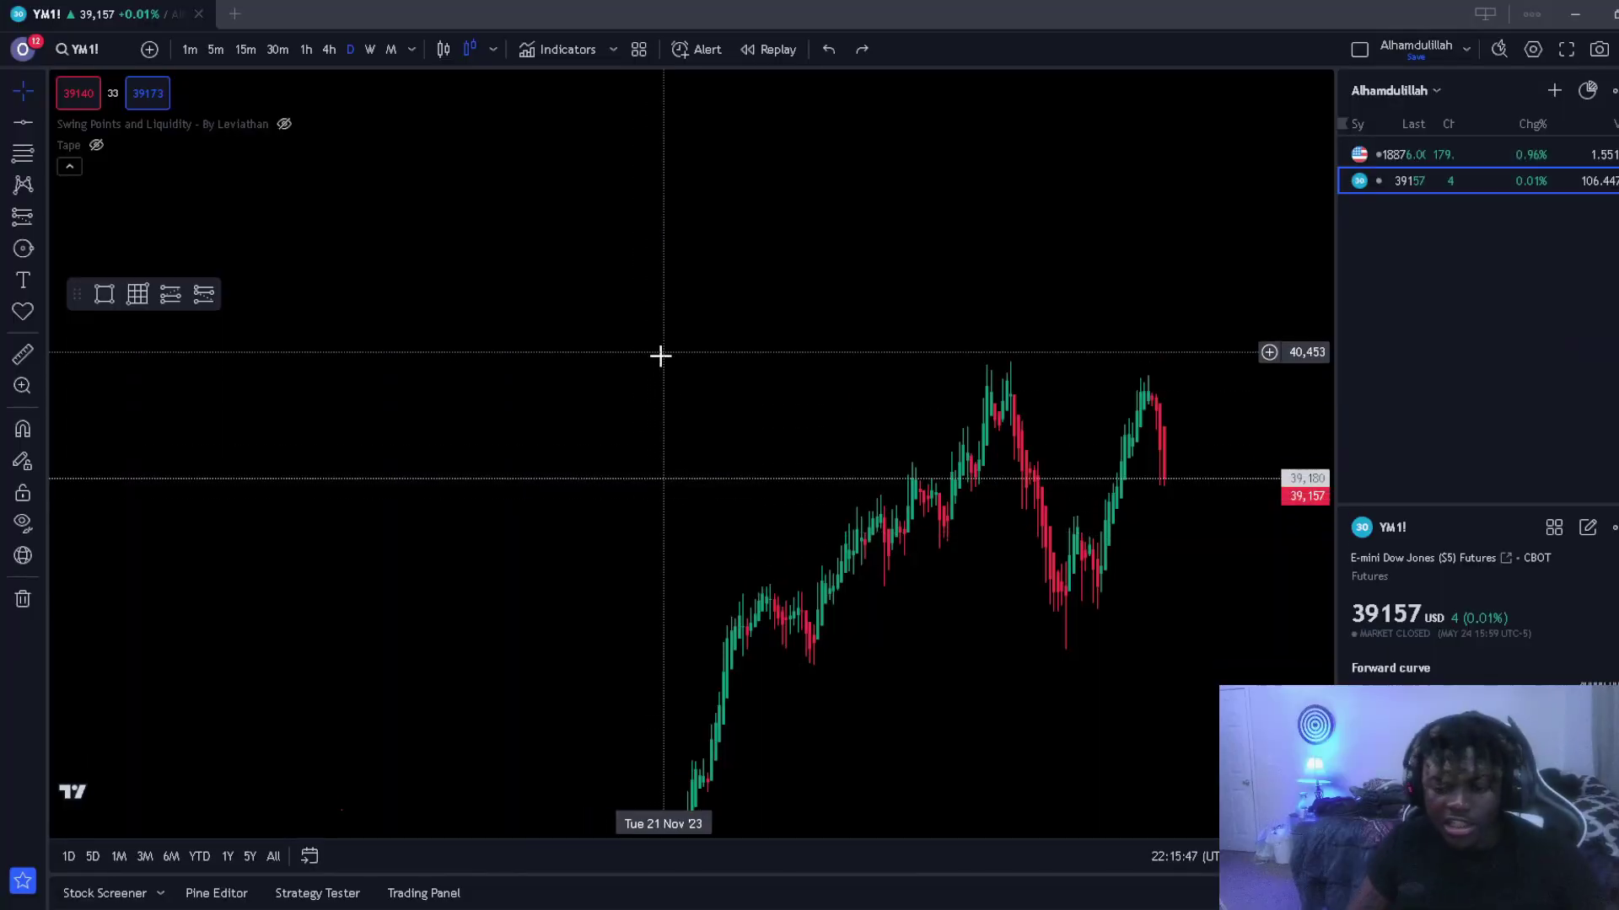
# Step: Draw a horizontally extended rectangle zone across the highs on the daily chart, from about 40,364 to 40,227
pyautogui.scroll(-7, 646, 376)
pyautogui.scroll(5, 1201, 495)
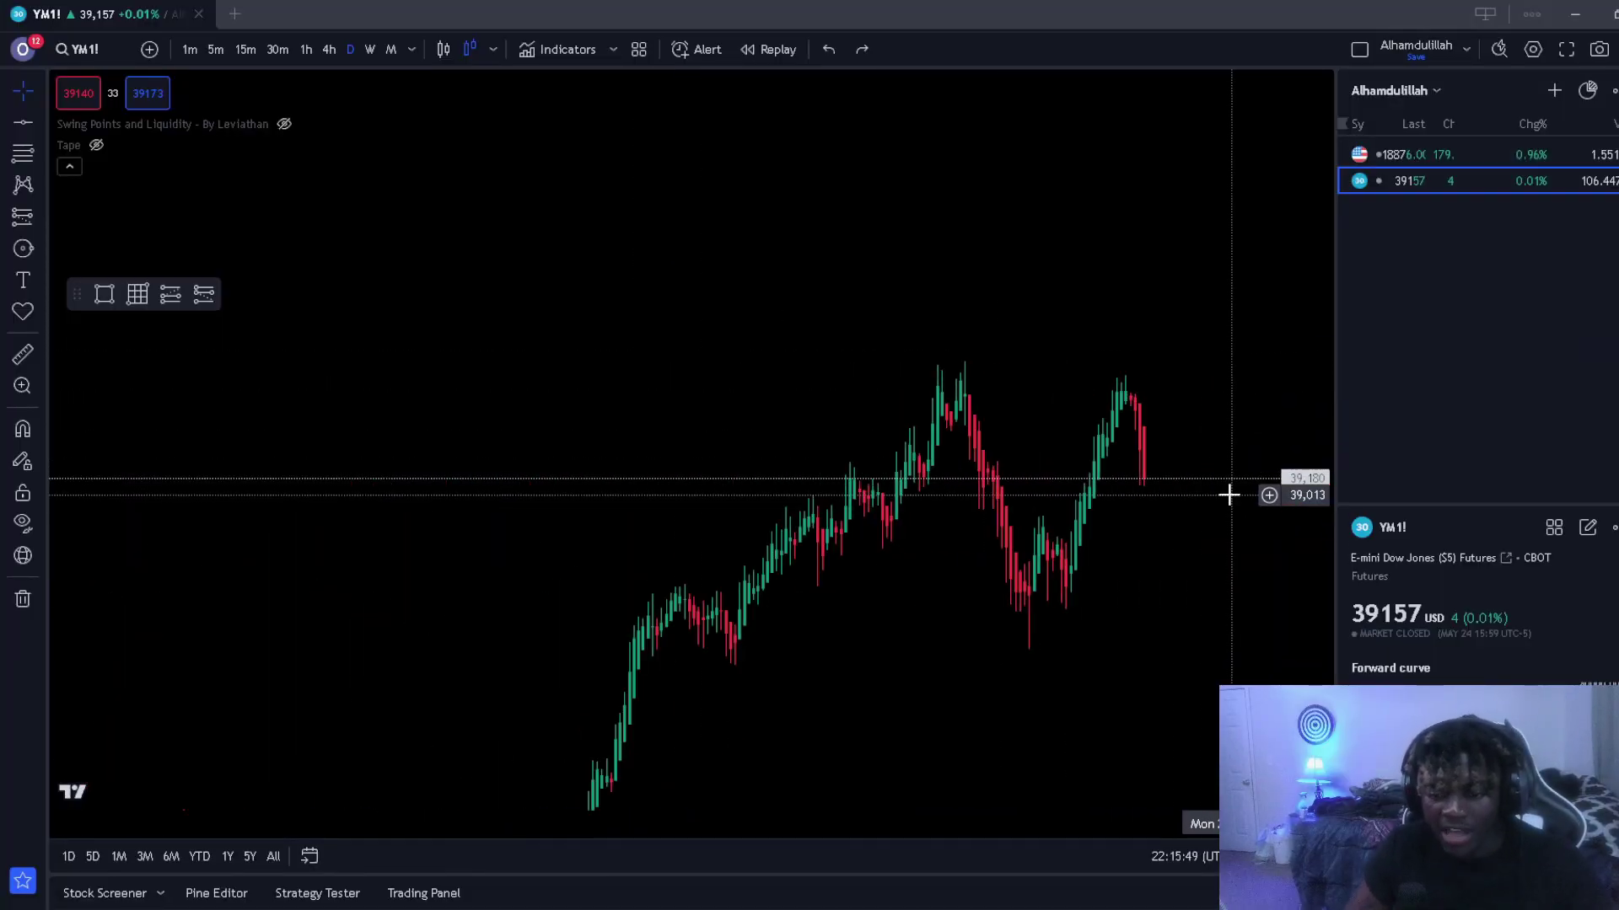
pyautogui.moveTo(1157, 603); pyautogui.dragTo(1011, 654)
pyautogui.scroll(4, 993, 600)
pyautogui.moveTo(990, 596); pyautogui.dragTo(1044, 522)
pyautogui.scroll(-5, 1084, 253)
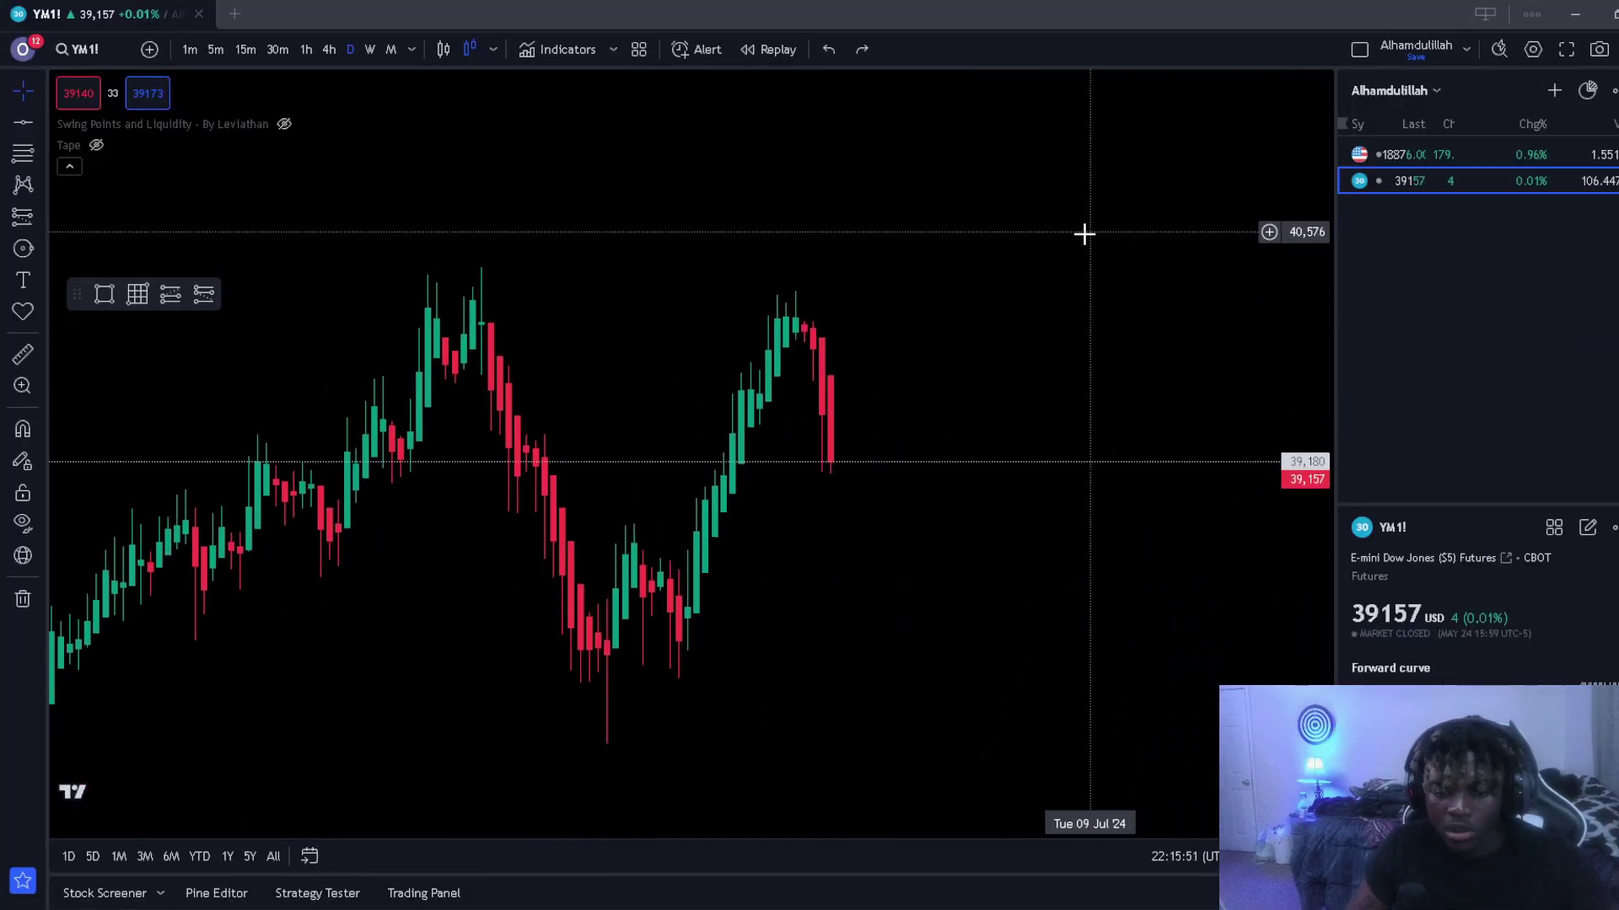
pyautogui.moveTo(1300, 302); pyautogui.dragTo(1270, 462)
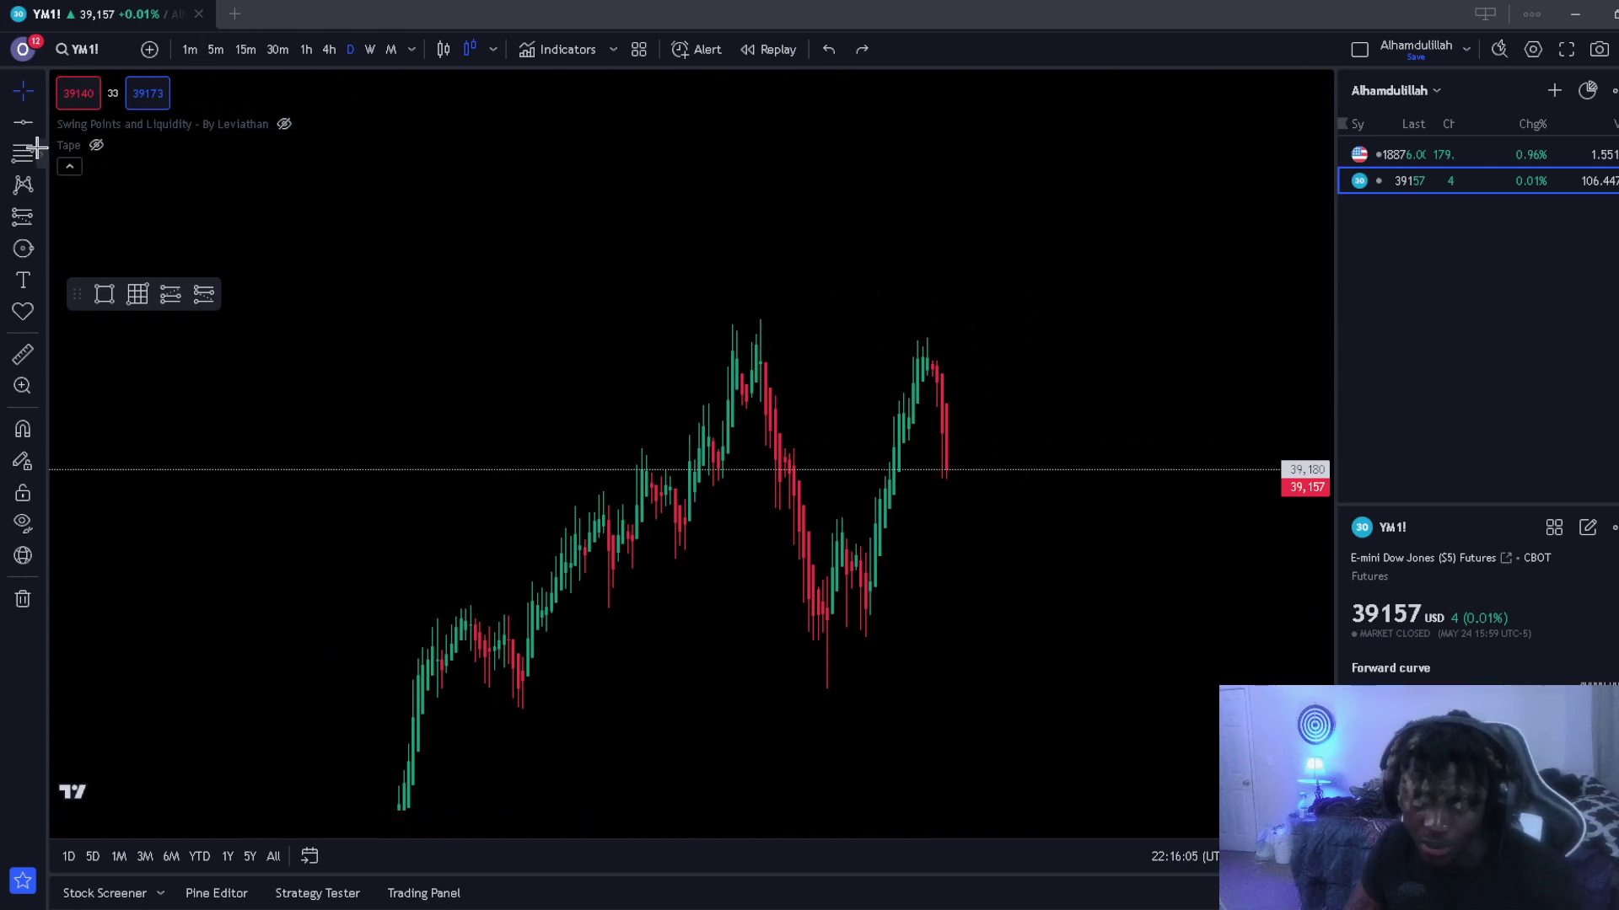
pyautogui.click(93, 291)
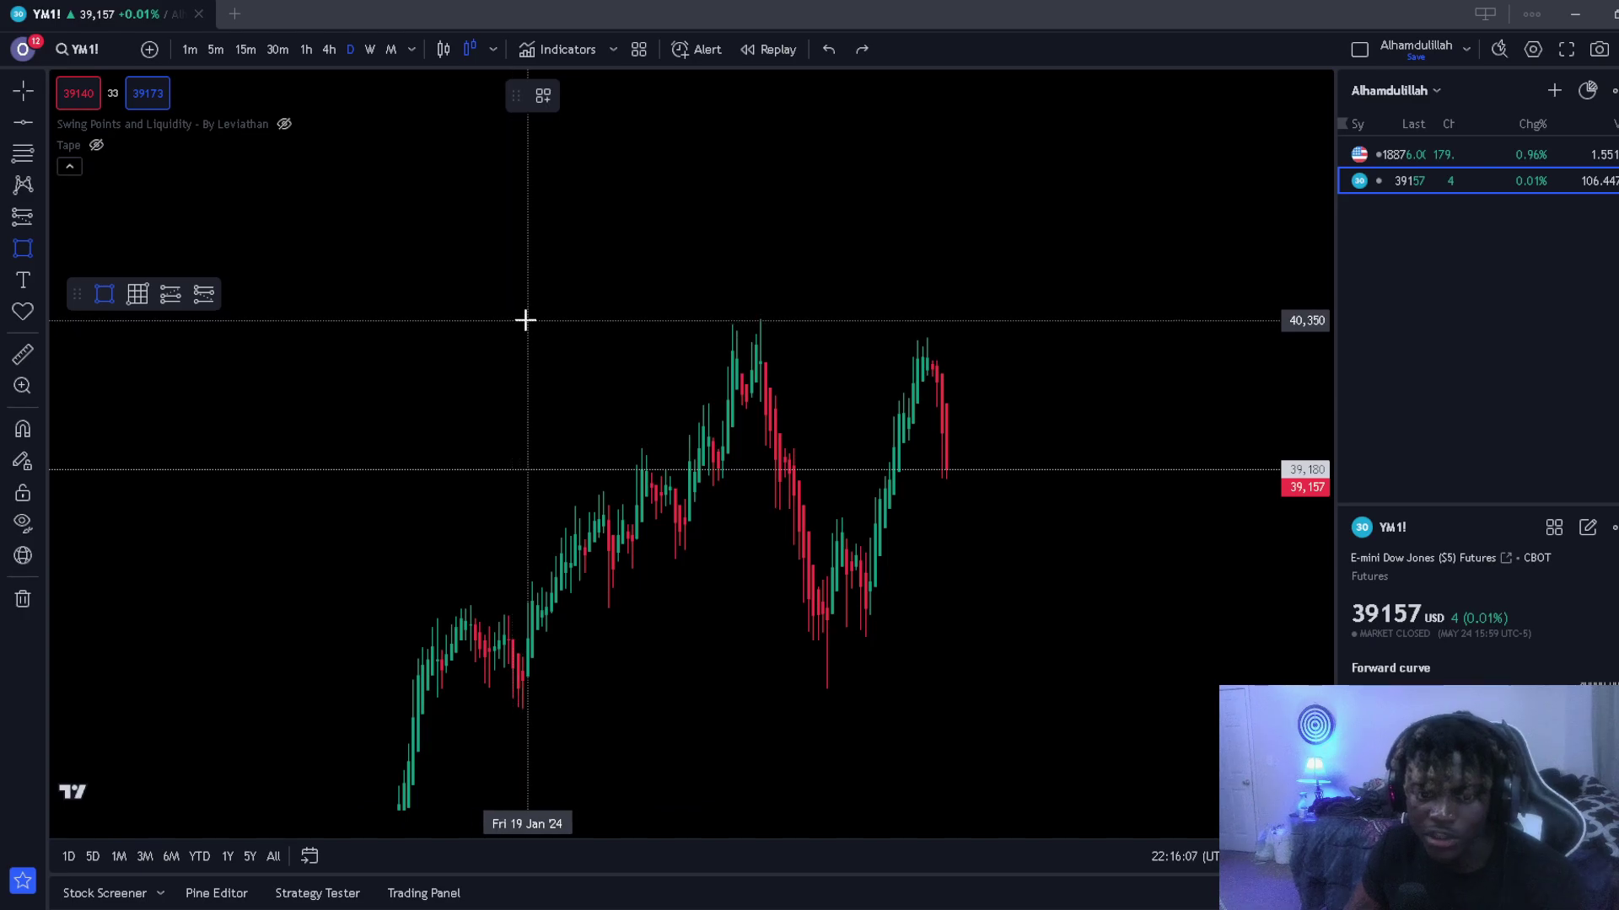
pyautogui.click(527, 318)
pyautogui.click(565, 335)
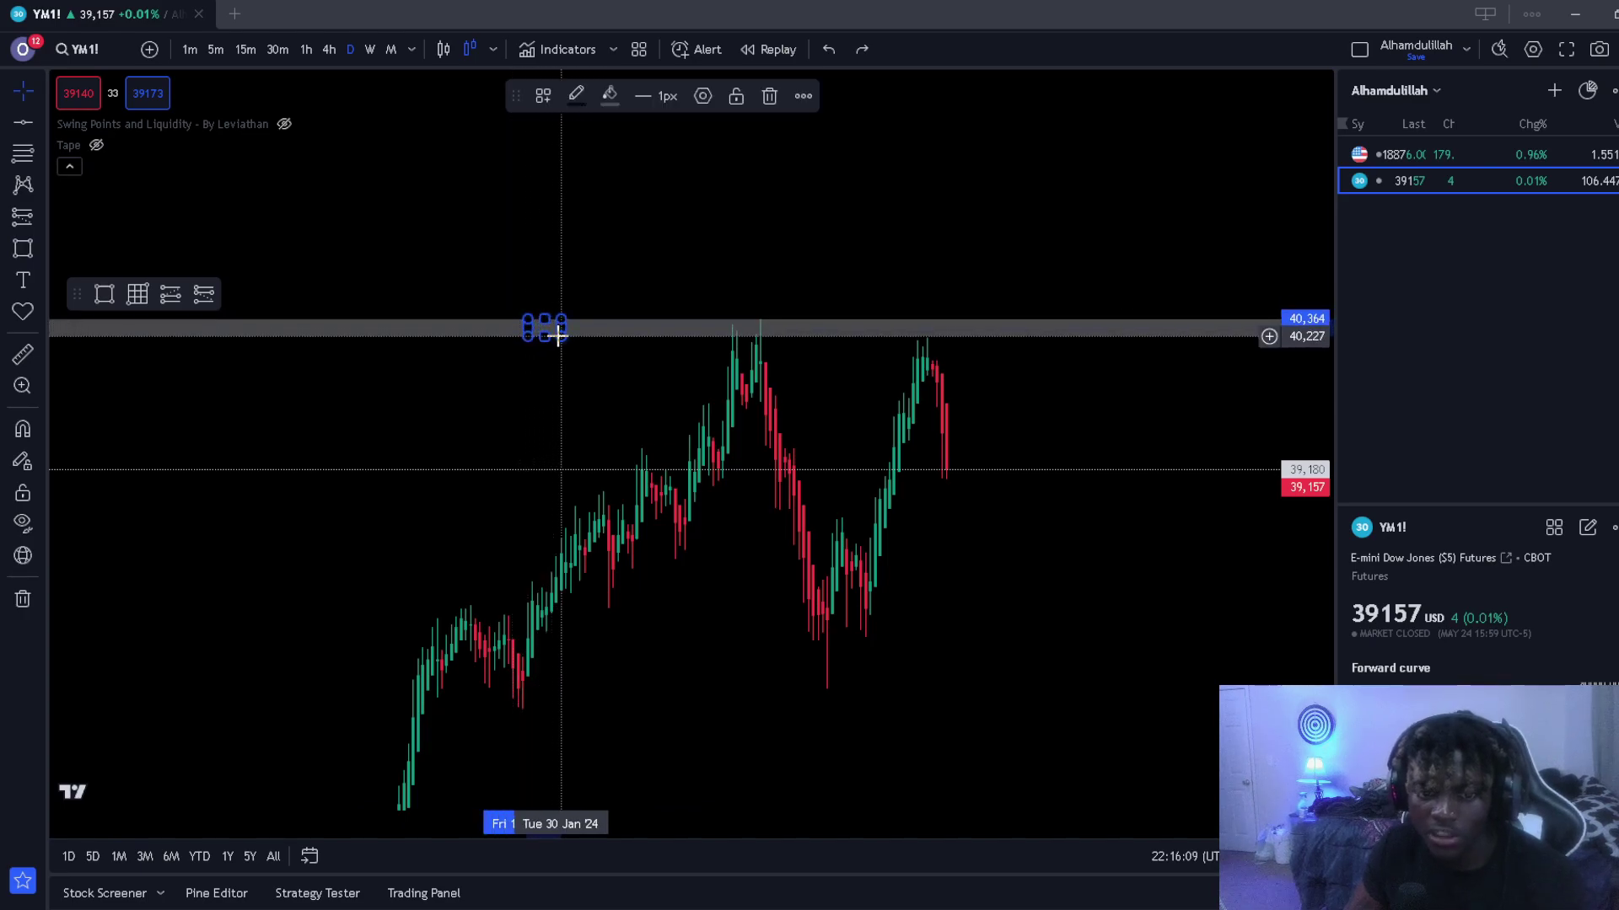
# Step: Duplicate the upper zone and place the copy at the April low, with its upper edge at about 37,592
pyautogui.hotkey('ctrl', 'v')
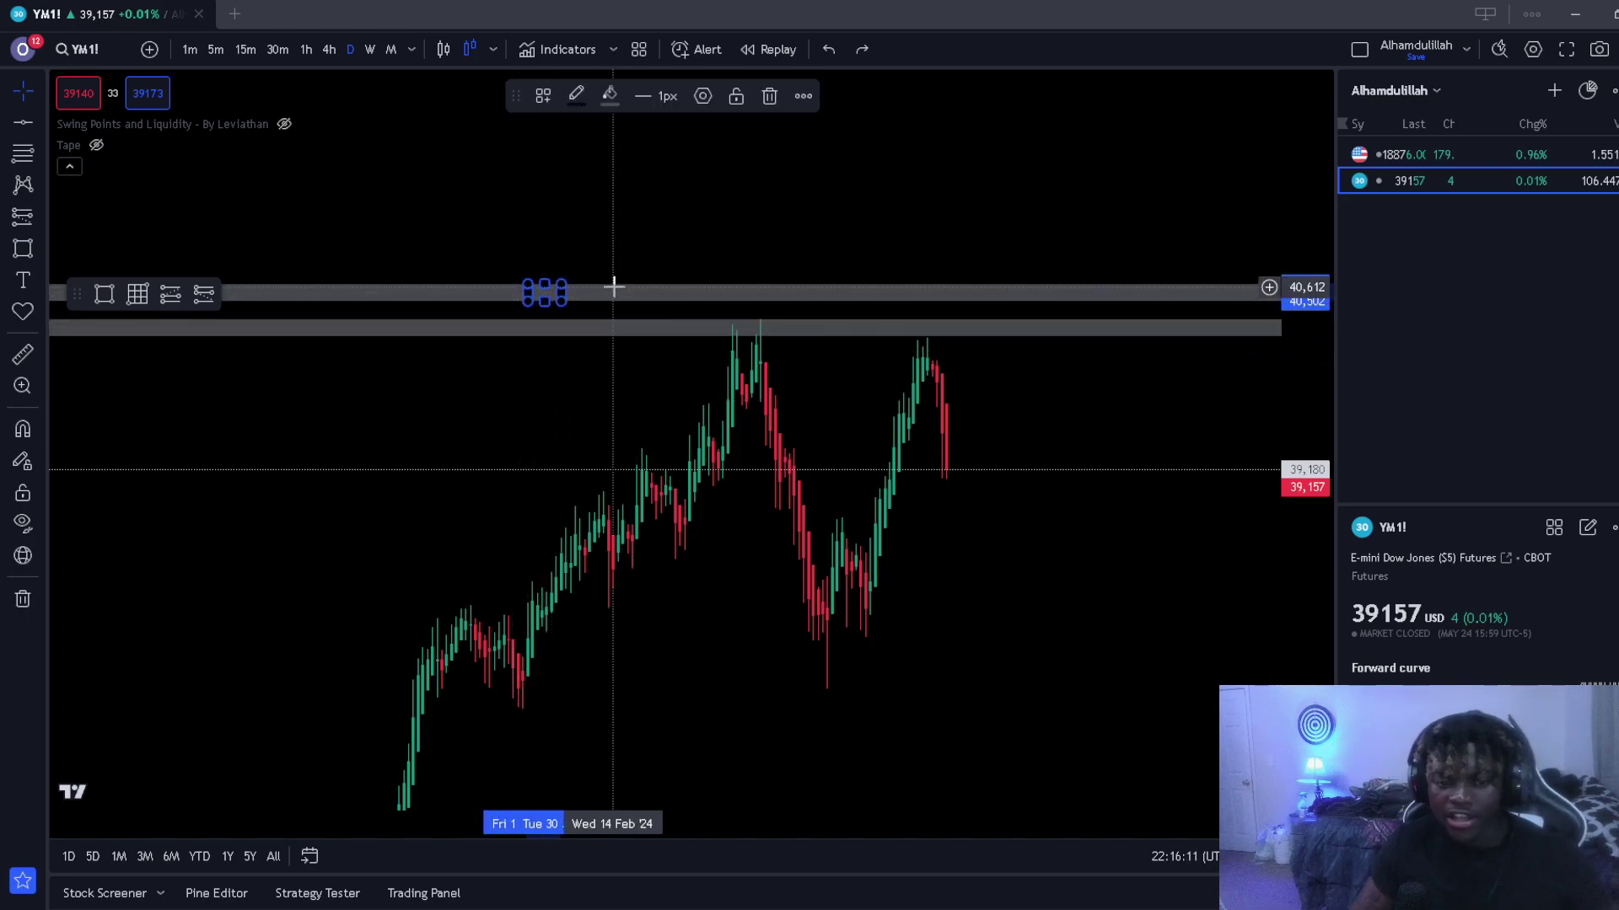
pyautogui.click(618, 285)
pyautogui.moveTo(618, 286); pyautogui.dragTo(998, 673)
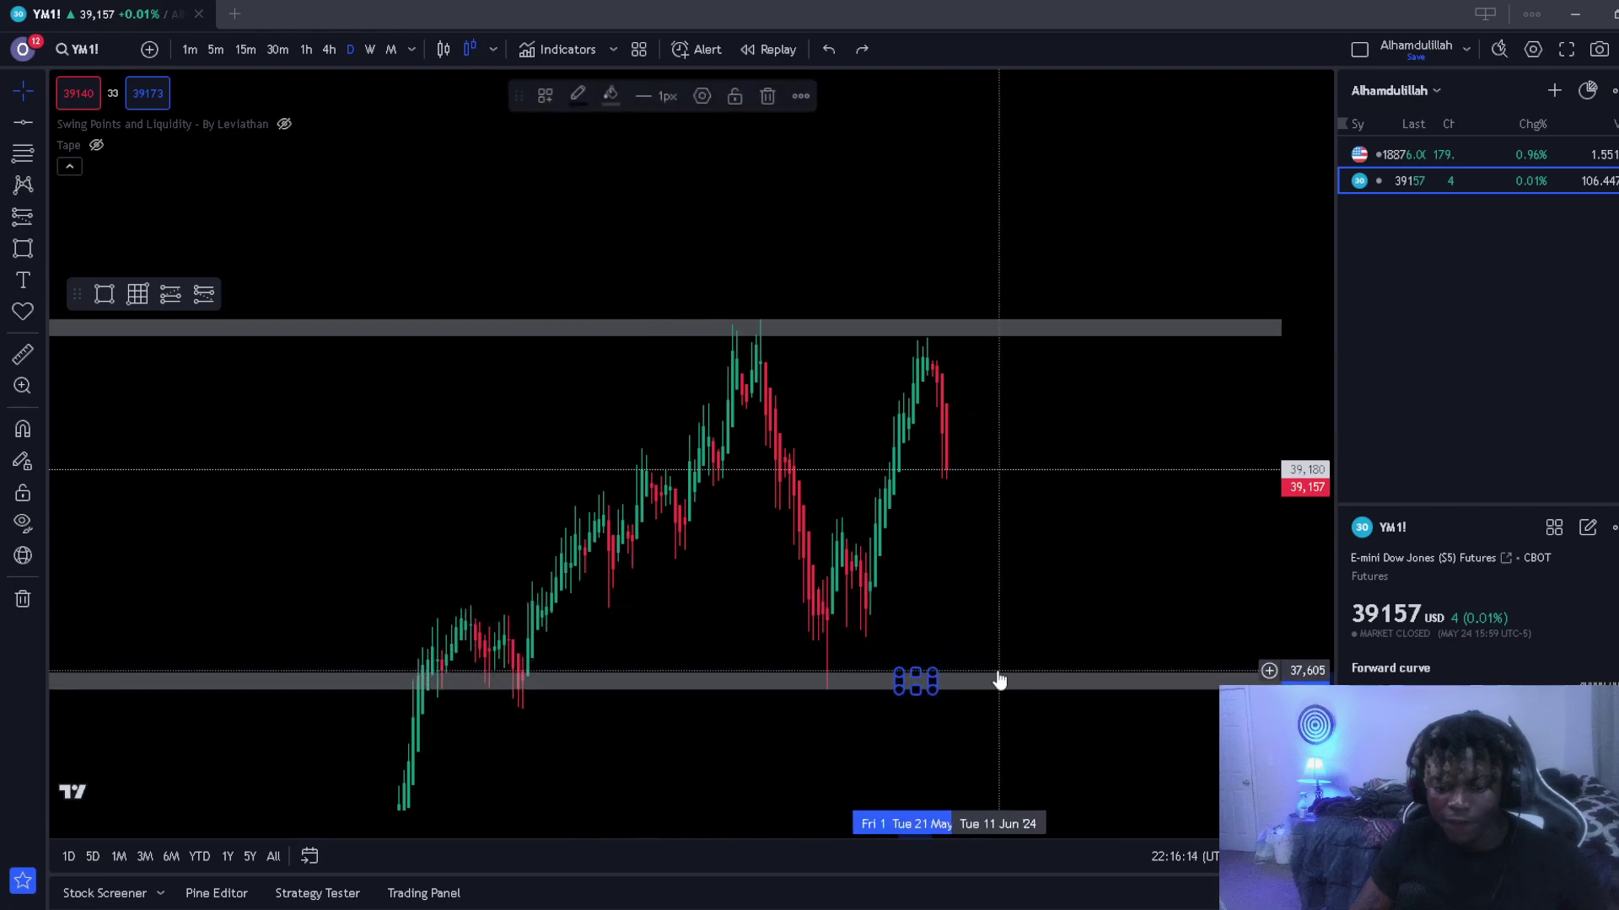
# Step: Switch the chart to the 4-hour timeframe and show the Swing Points and Liquidity indicator
pyautogui.click(330, 50)
pyautogui.click(541, 51)
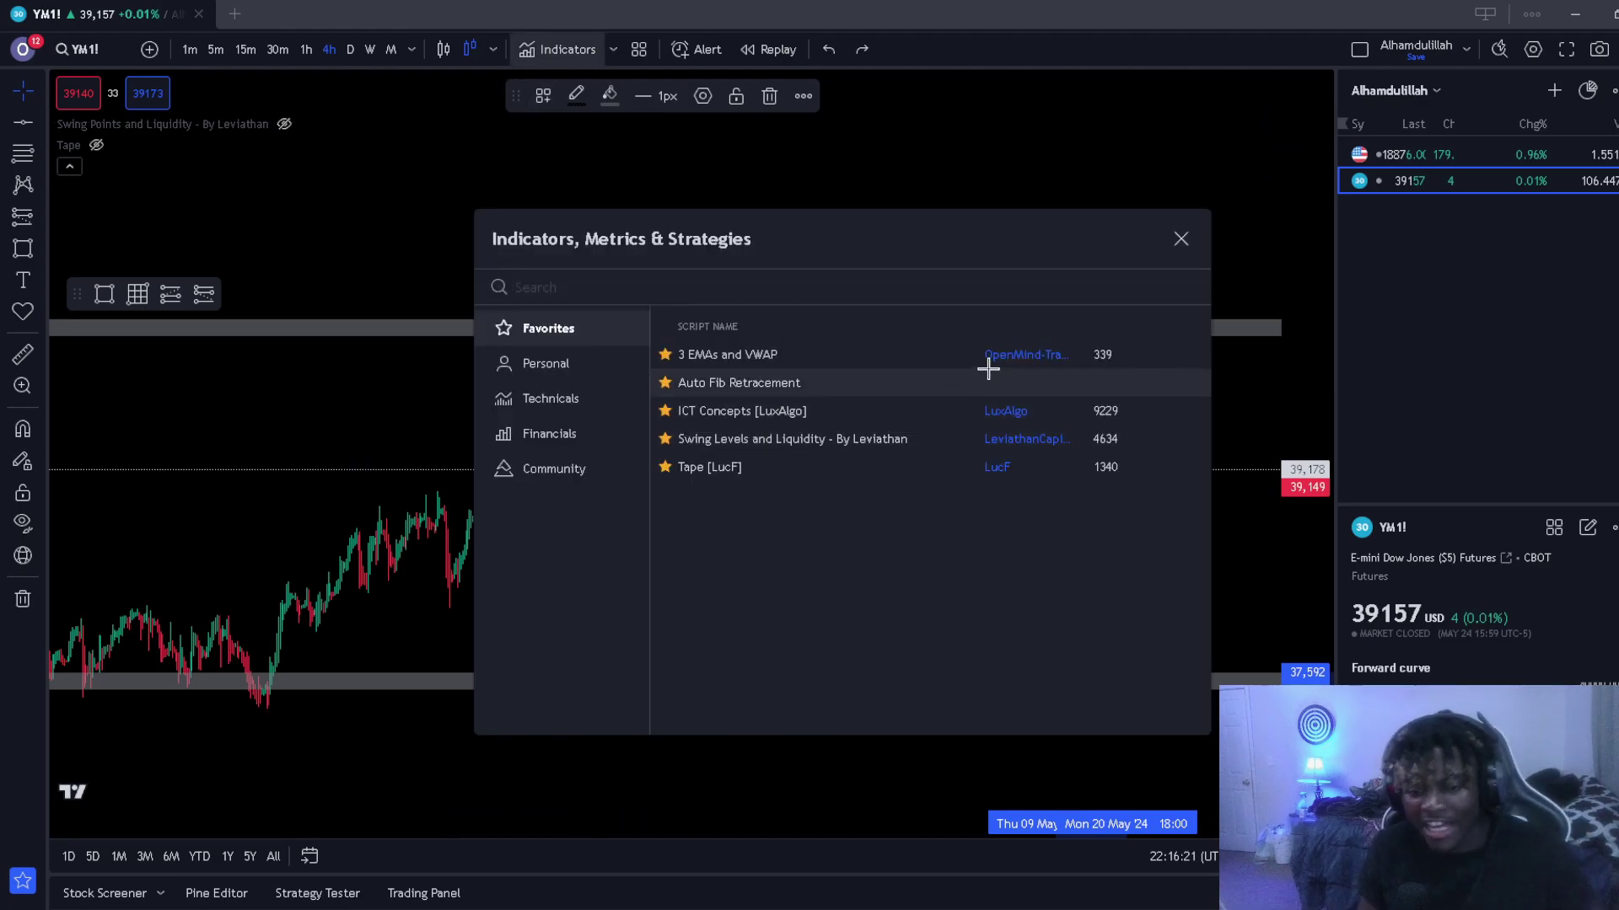
pyautogui.click(1180, 239)
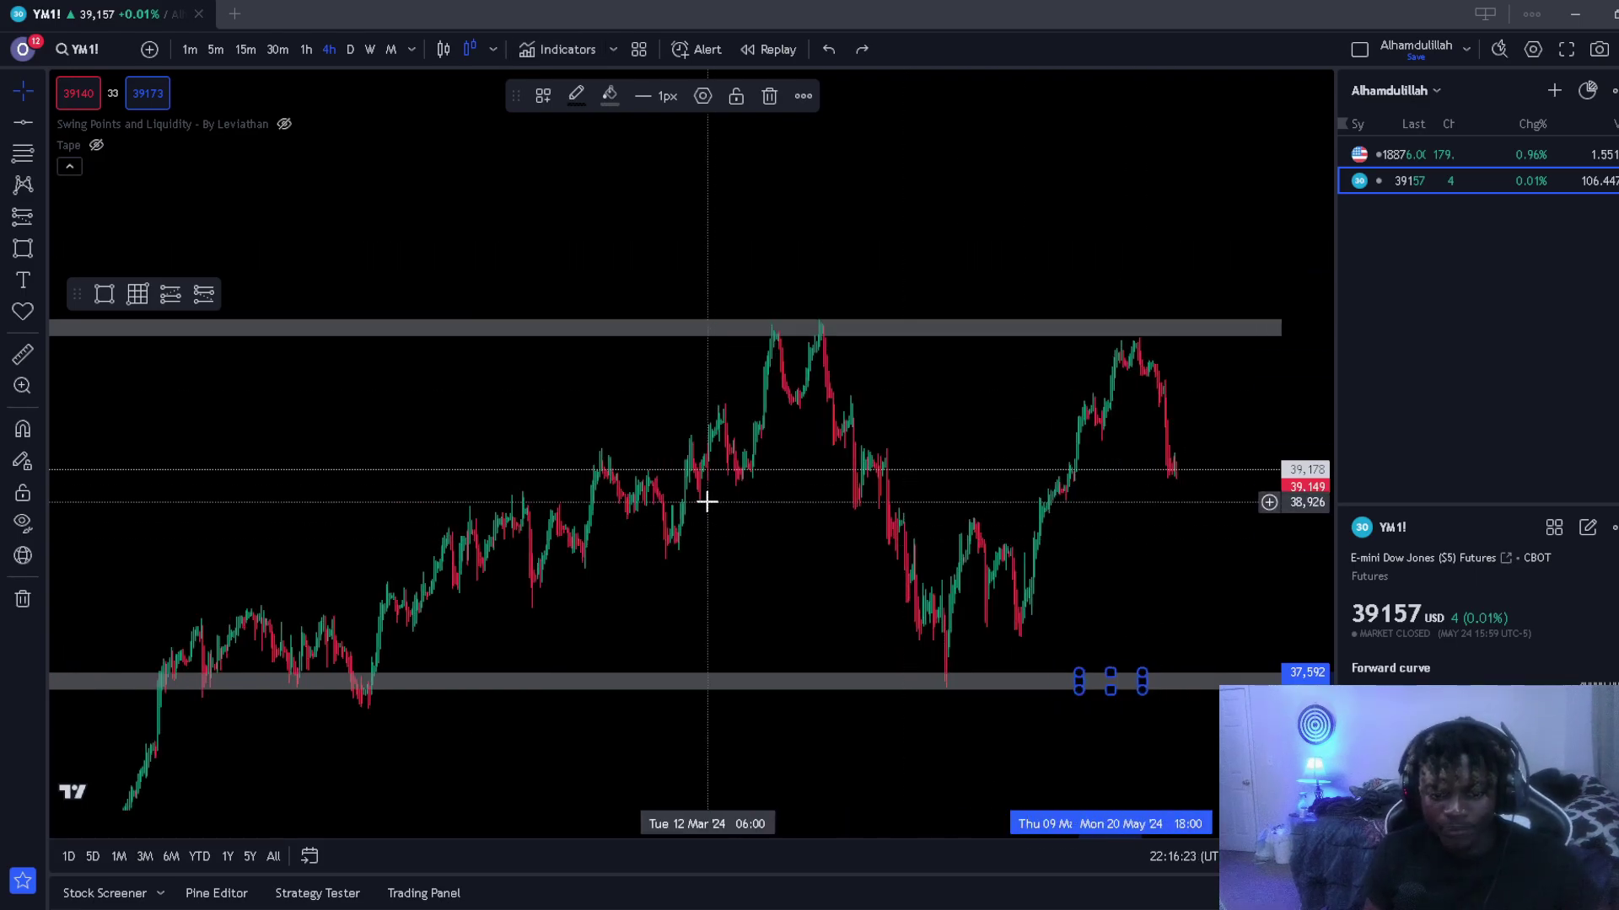
pyautogui.click(282, 124)
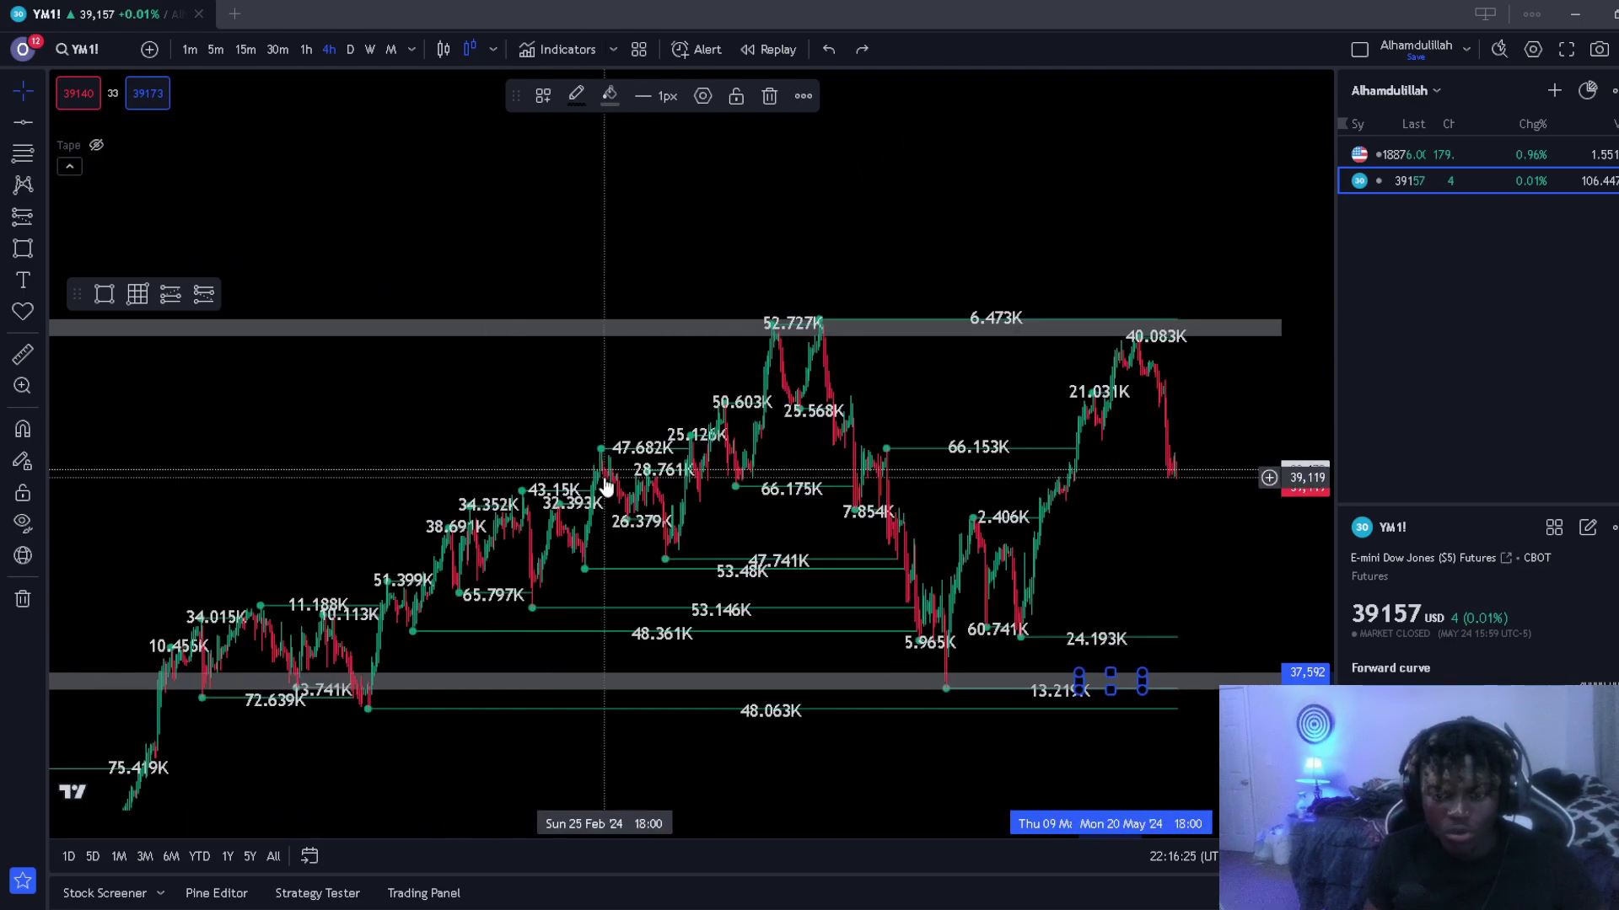
# Step: Draw a mid-range rectangle zone from about 39,140 to 39,023 and hide the Swing Points and Liquidity indicator
pyautogui.scroll(2, 603, 482)
pyautogui.click(105, 295)
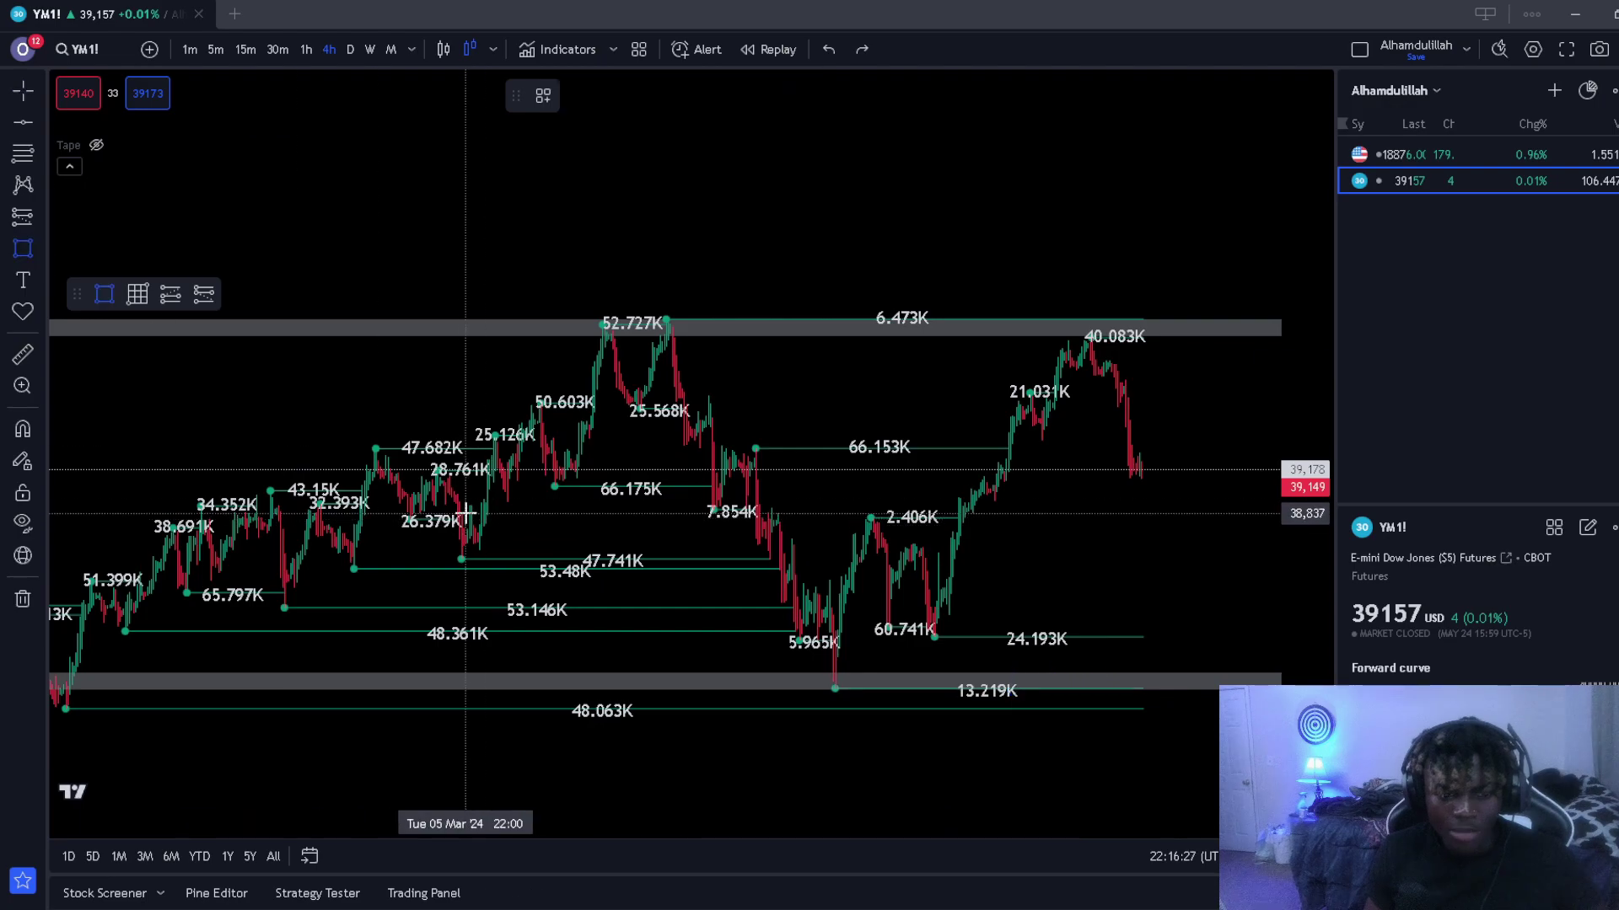
pyautogui.click(520, 474)
pyautogui.click(525, 477)
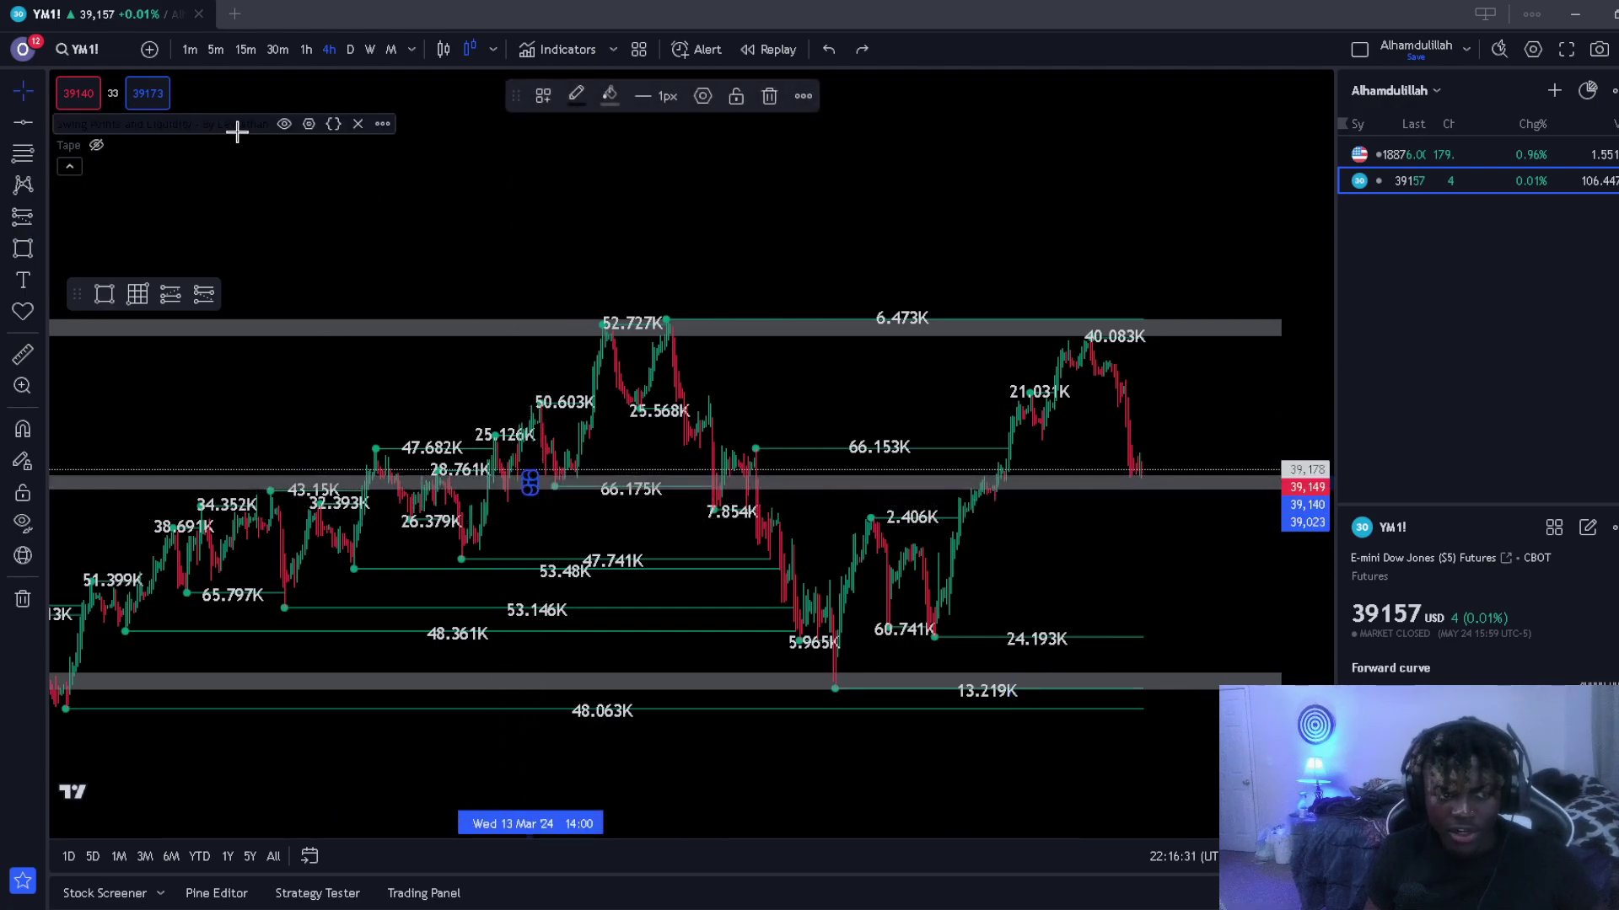
pyautogui.click(284, 124)
# Step: Examine how price reacts at the middle and upper zones on the 4-hour chart
pyautogui.moveTo(793, 418); pyautogui.dragTo(956, 434)
pyautogui.scroll(4, 762, 434)
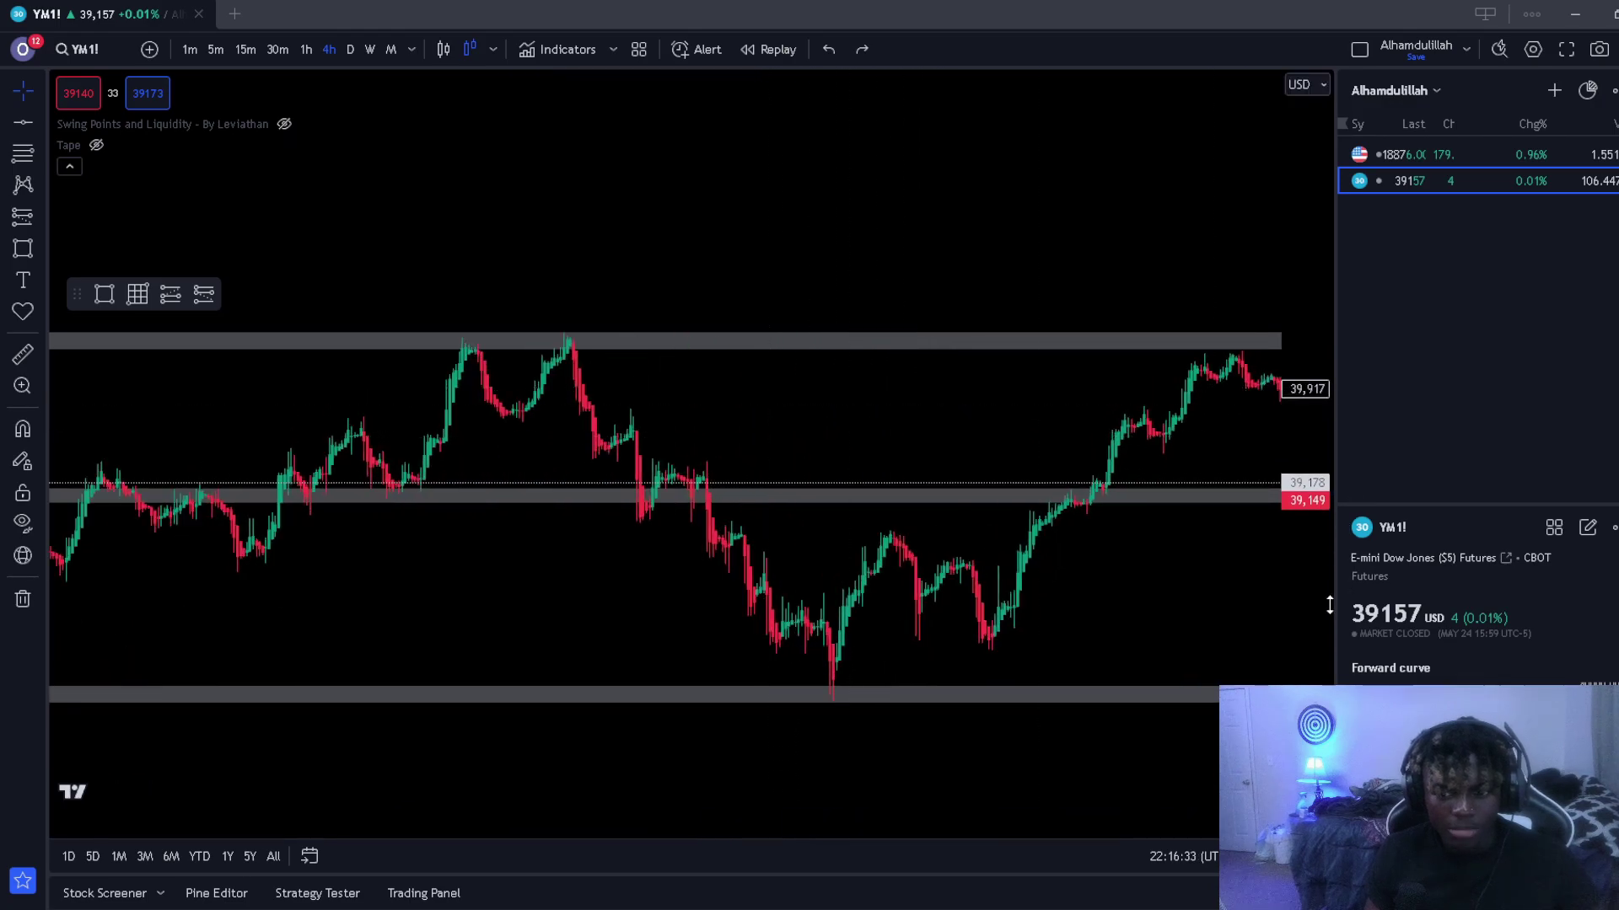
pyautogui.moveTo(1327, 606); pyautogui.dragTo(1315, 396)
pyautogui.scroll(-4, 1163, 541)
pyautogui.scroll(-3, 1163, 541)
pyautogui.moveTo(1130, 436); pyautogui.dragTo(720, 434)
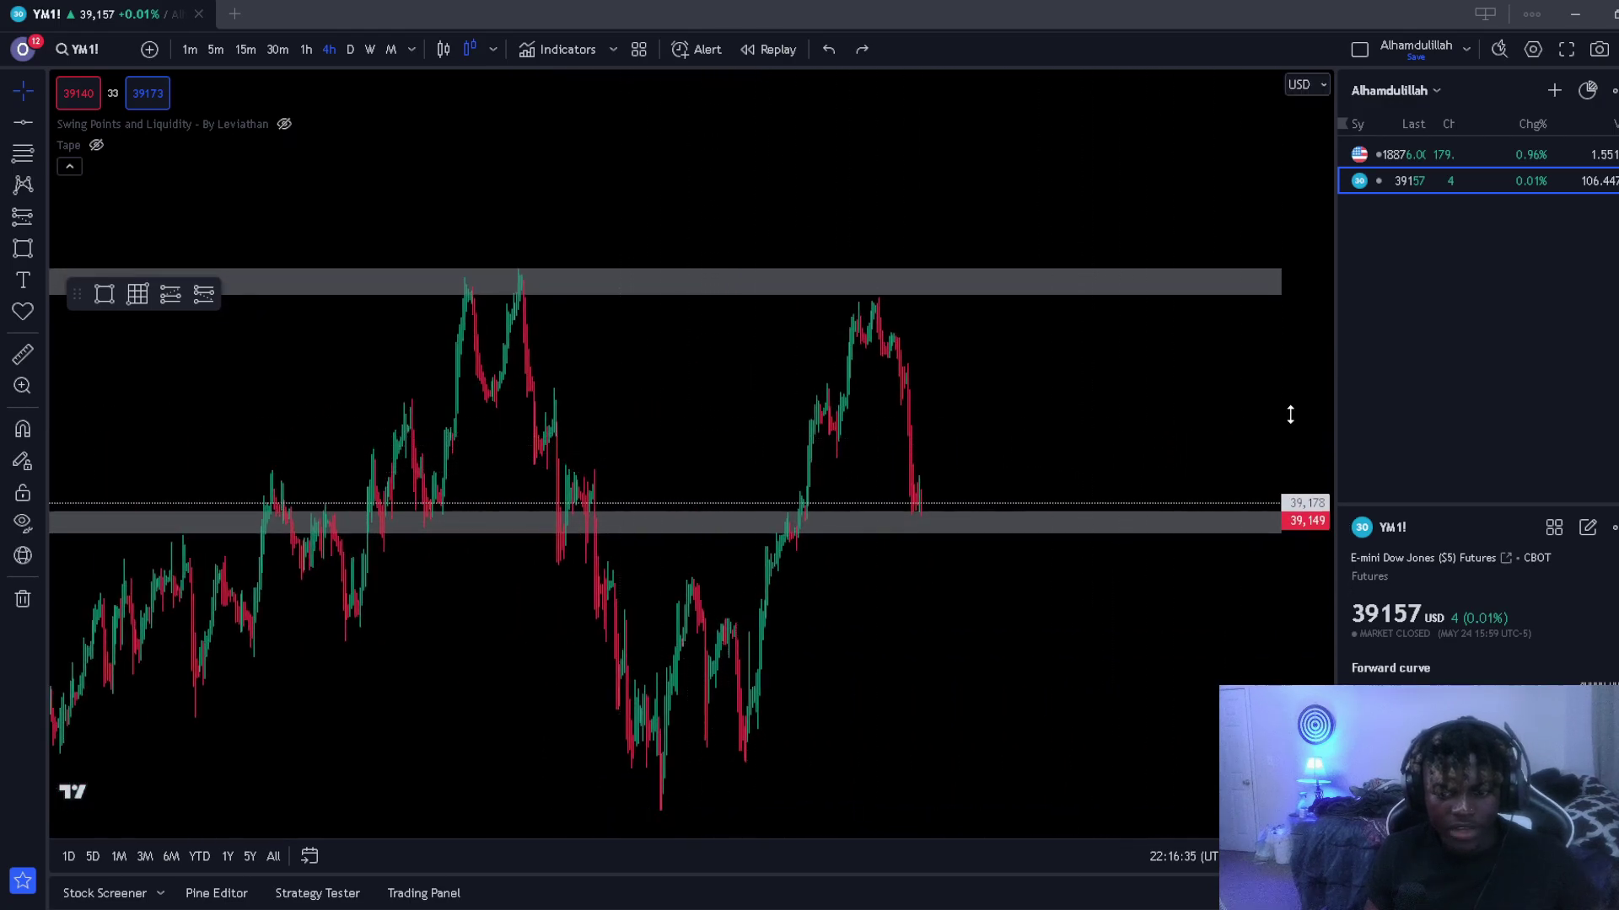
pyautogui.moveTo(1291, 414); pyautogui.dragTo(1292, 675)
pyautogui.moveTo(416, 482); pyautogui.dragTo(586, 517)
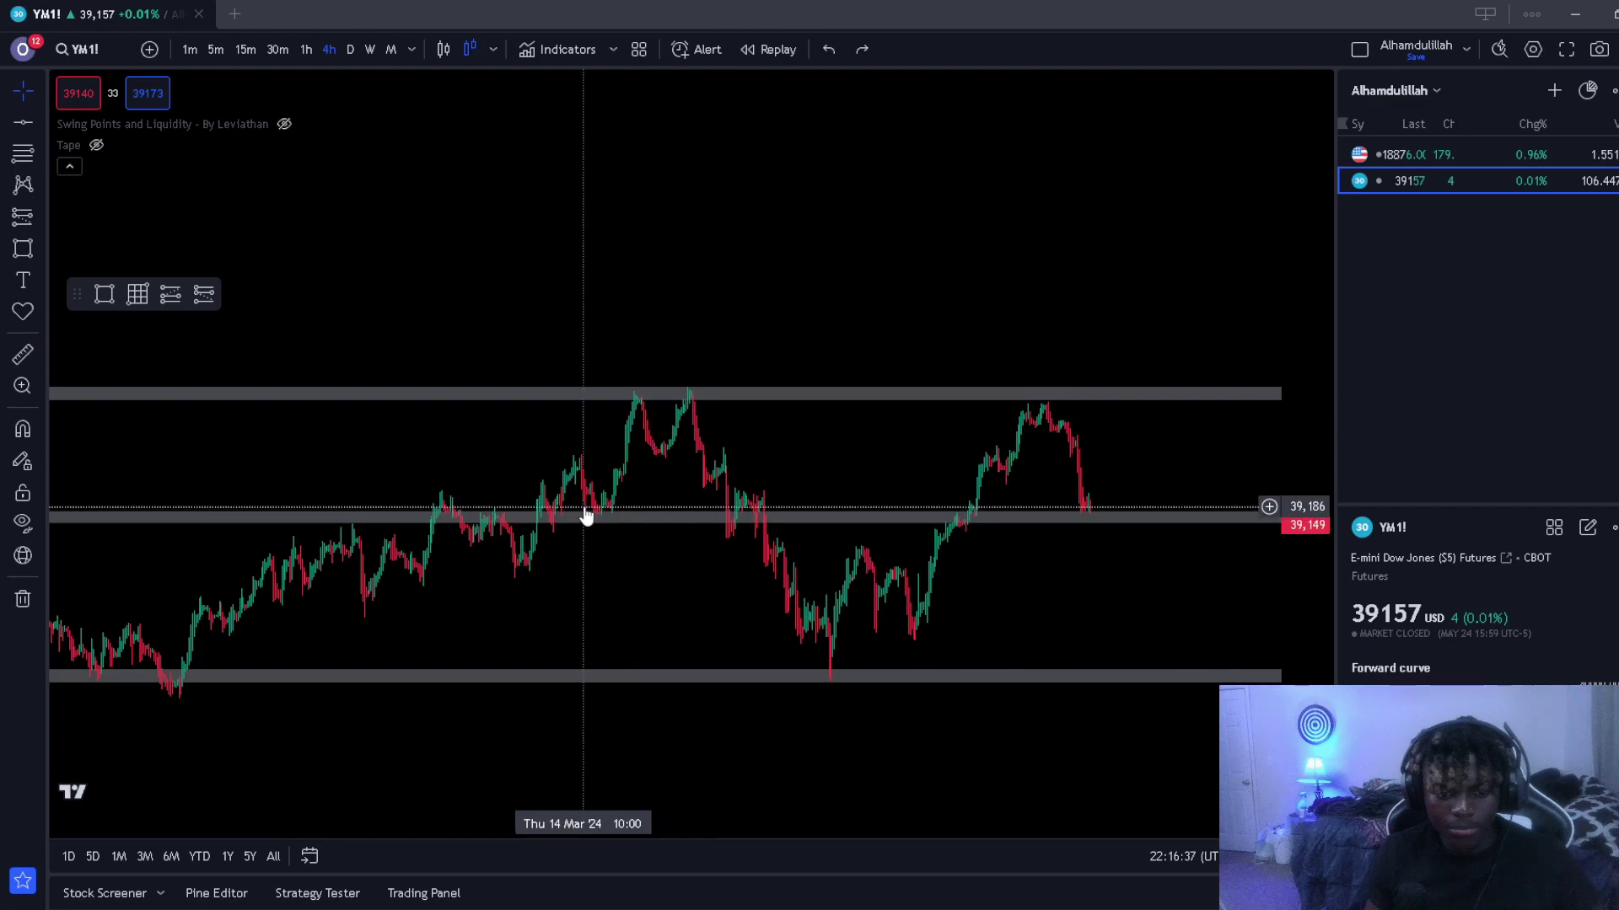
pyautogui.moveTo(293, 529); pyautogui.dragTo(585, 567)
pyautogui.scroll(8, 585, 567)
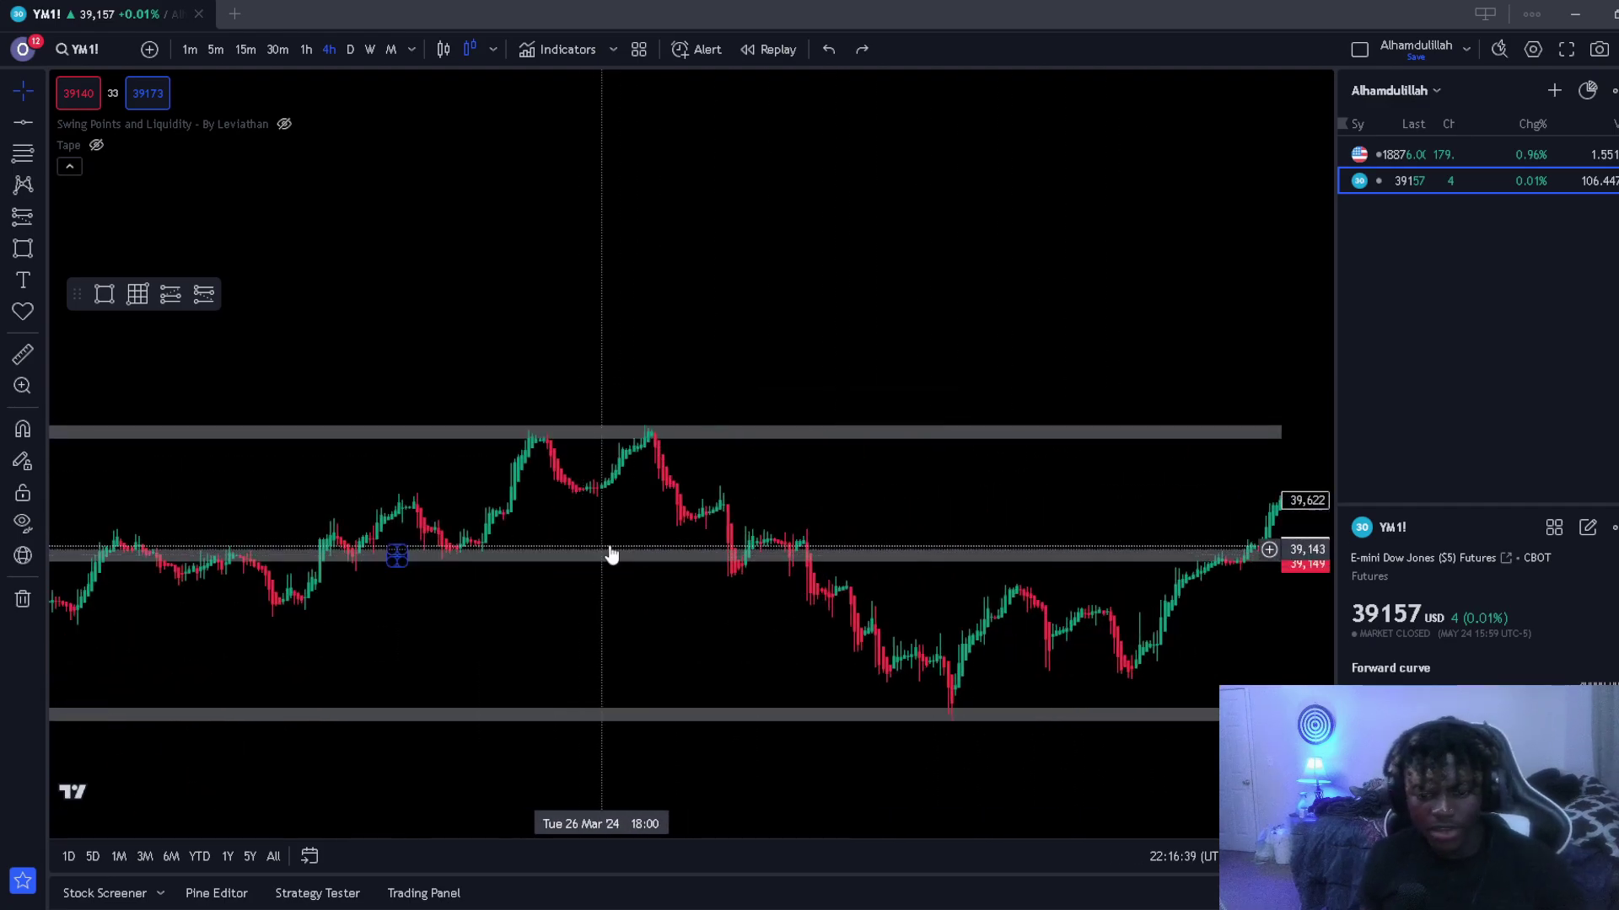
pyautogui.scroll(-7, 1062, 531)
pyautogui.moveTo(1083, 502); pyautogui.dragTo(699, 471)
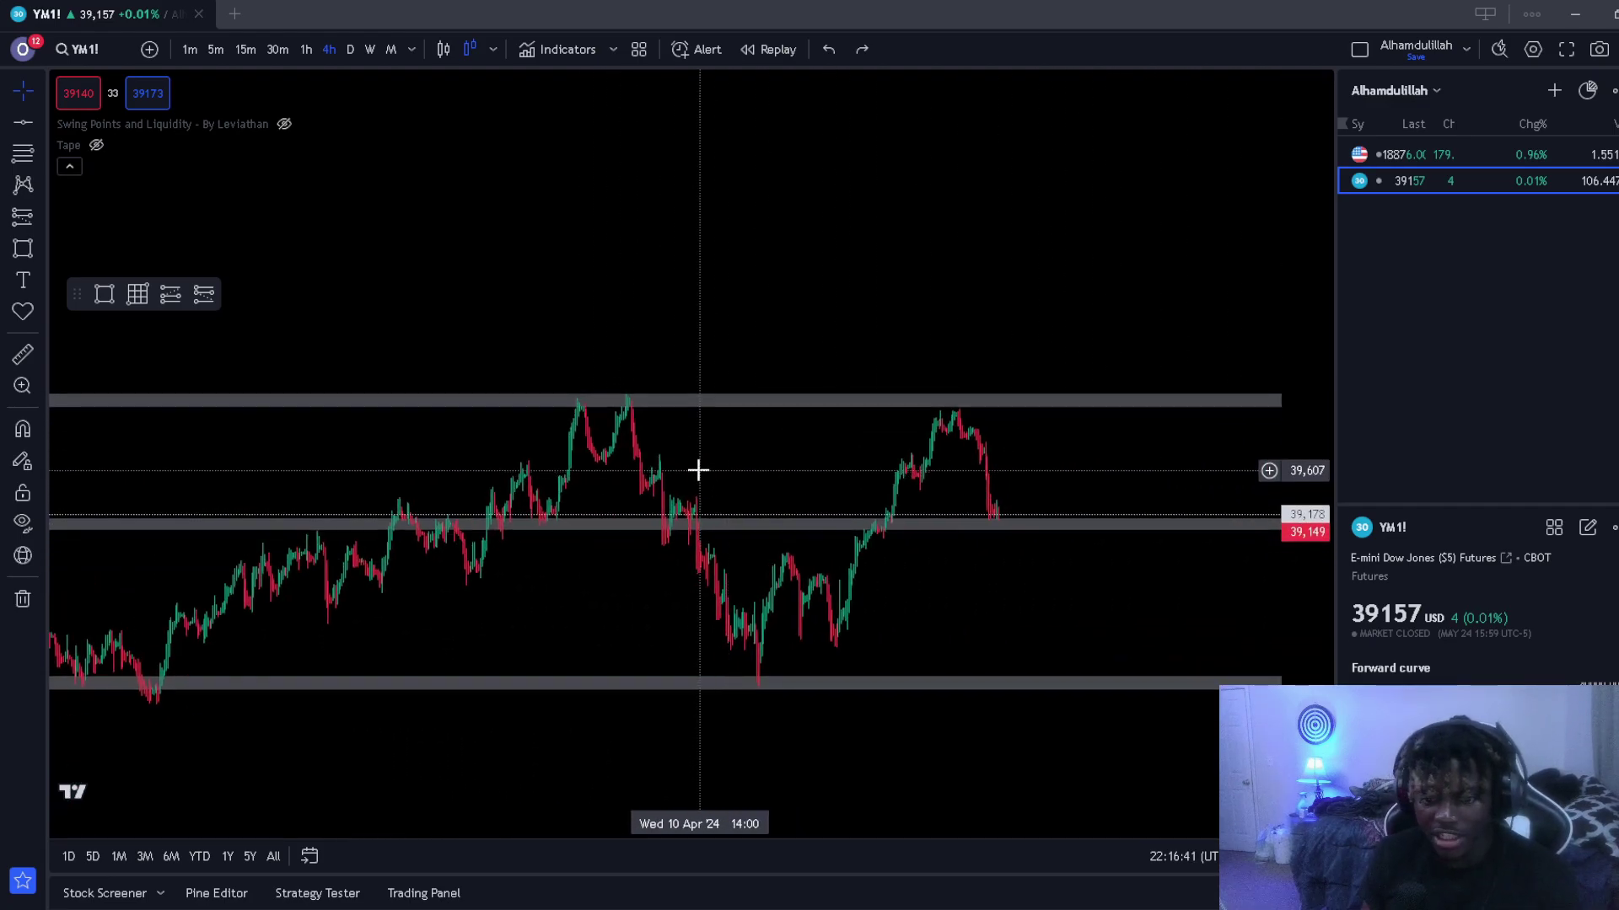
pyautogui.scroll(-3, 732, 438)
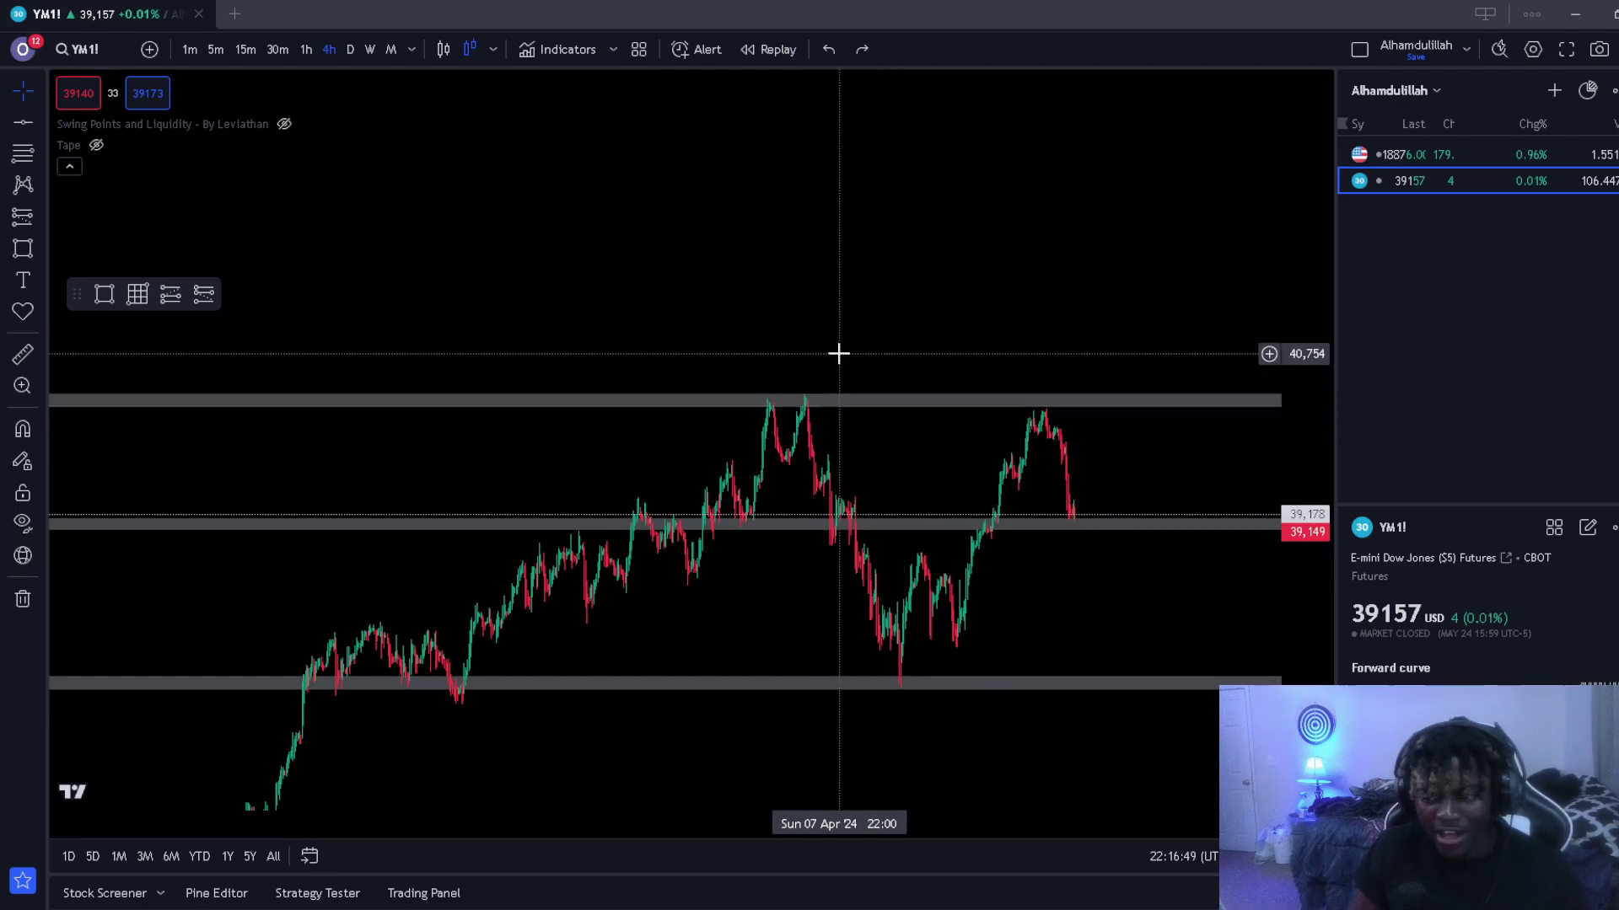
pyautogui.scroll(2, 788, 527)
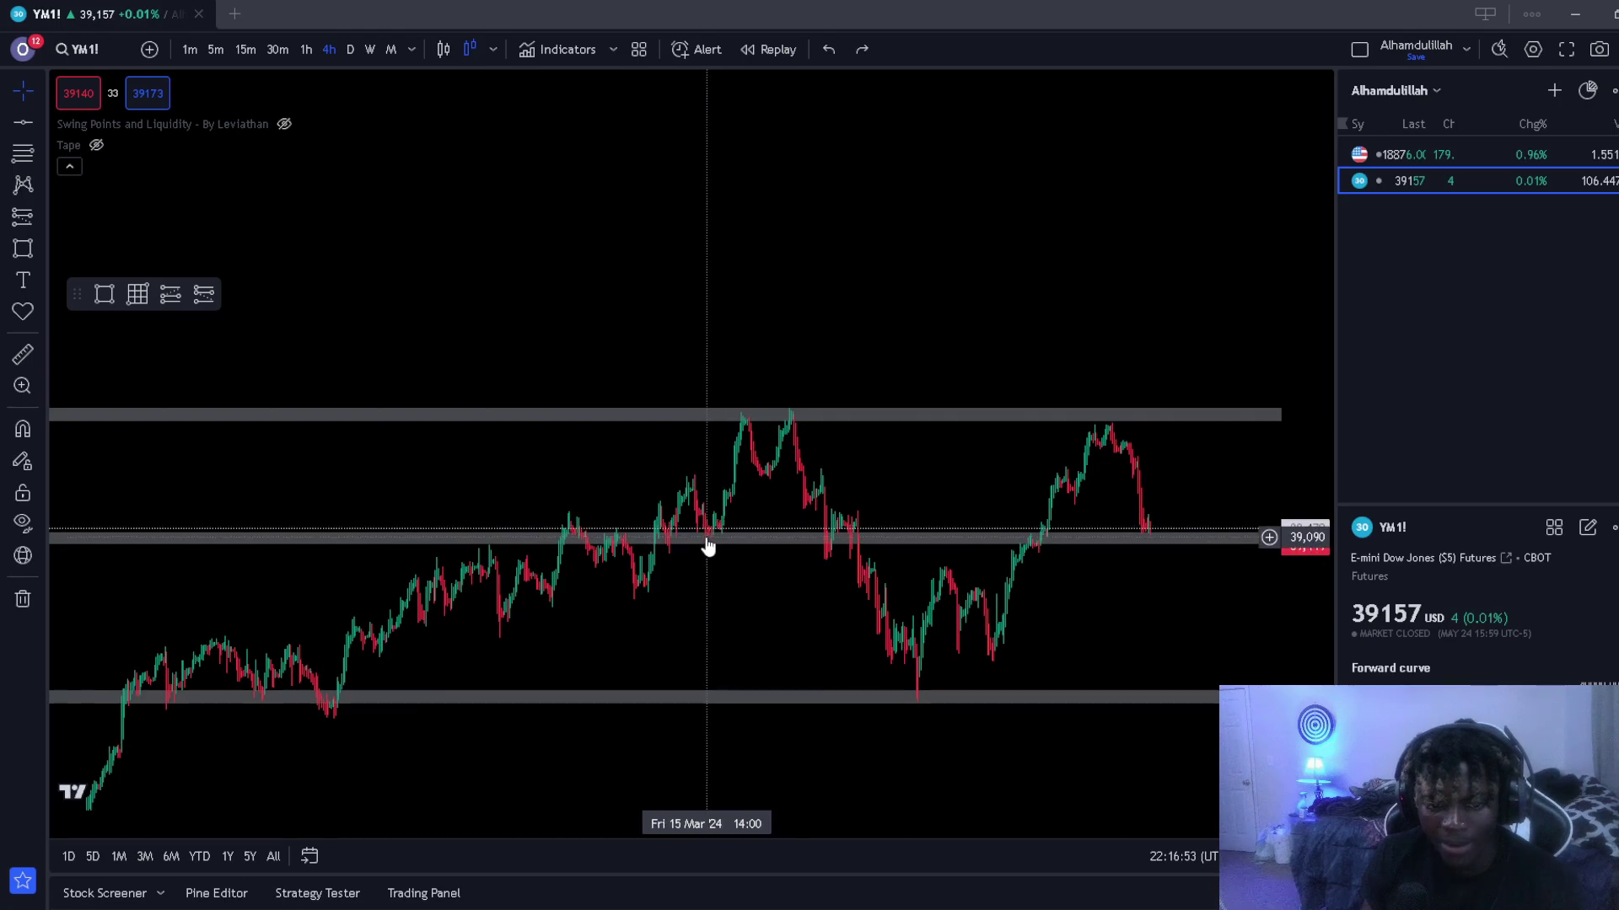
pyautogui.scroll(-1, 717, 550)
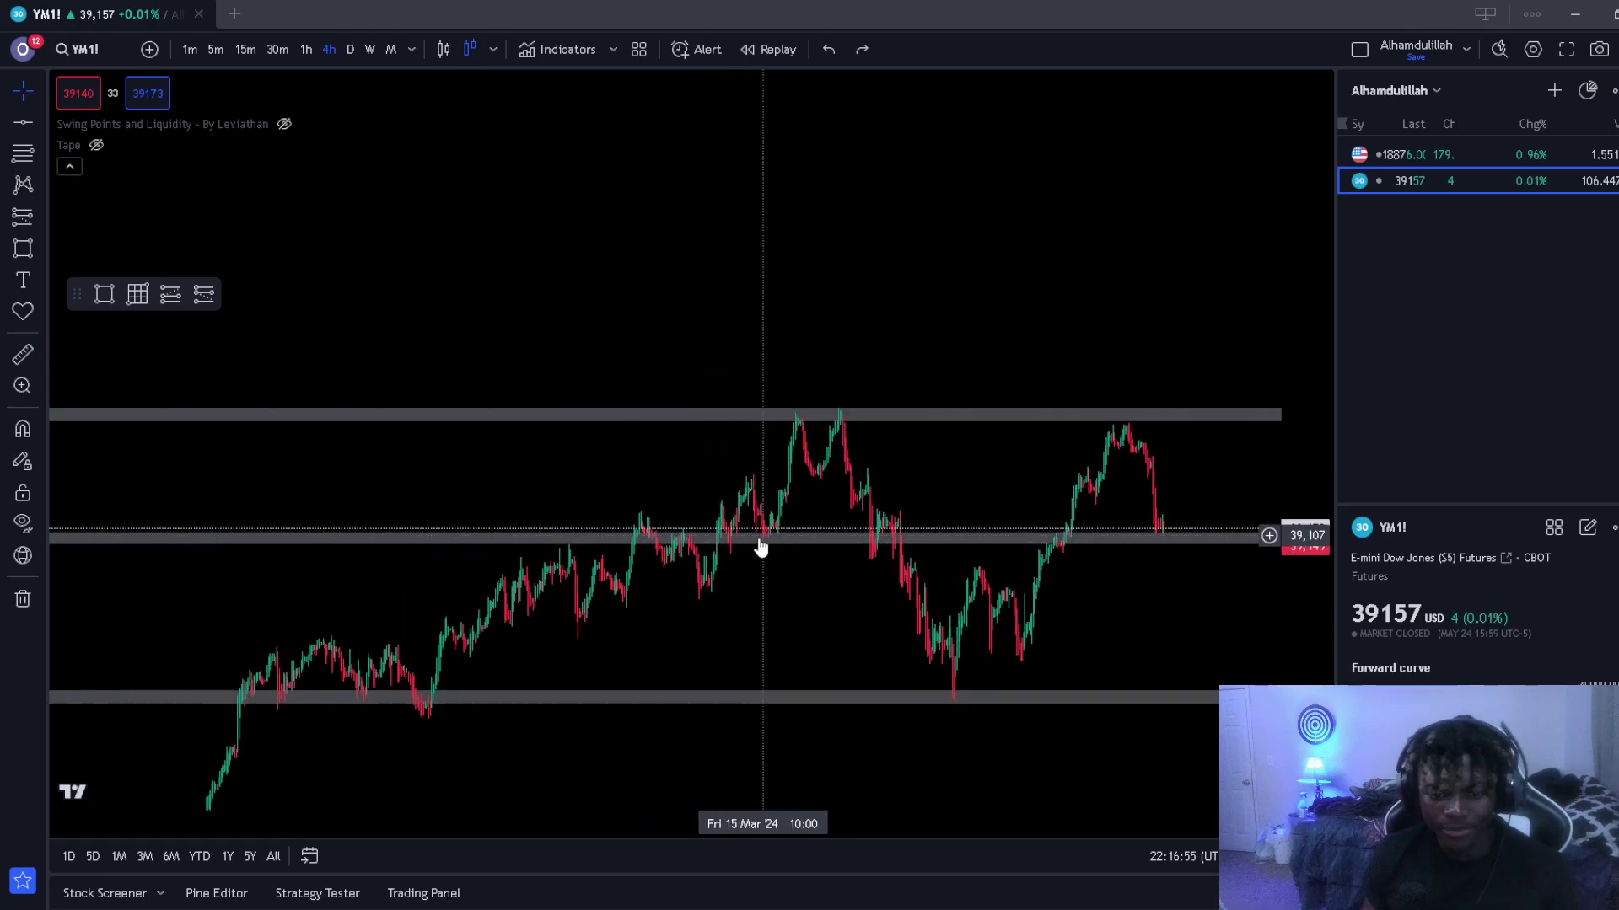
pyautogui.click(802, 427)
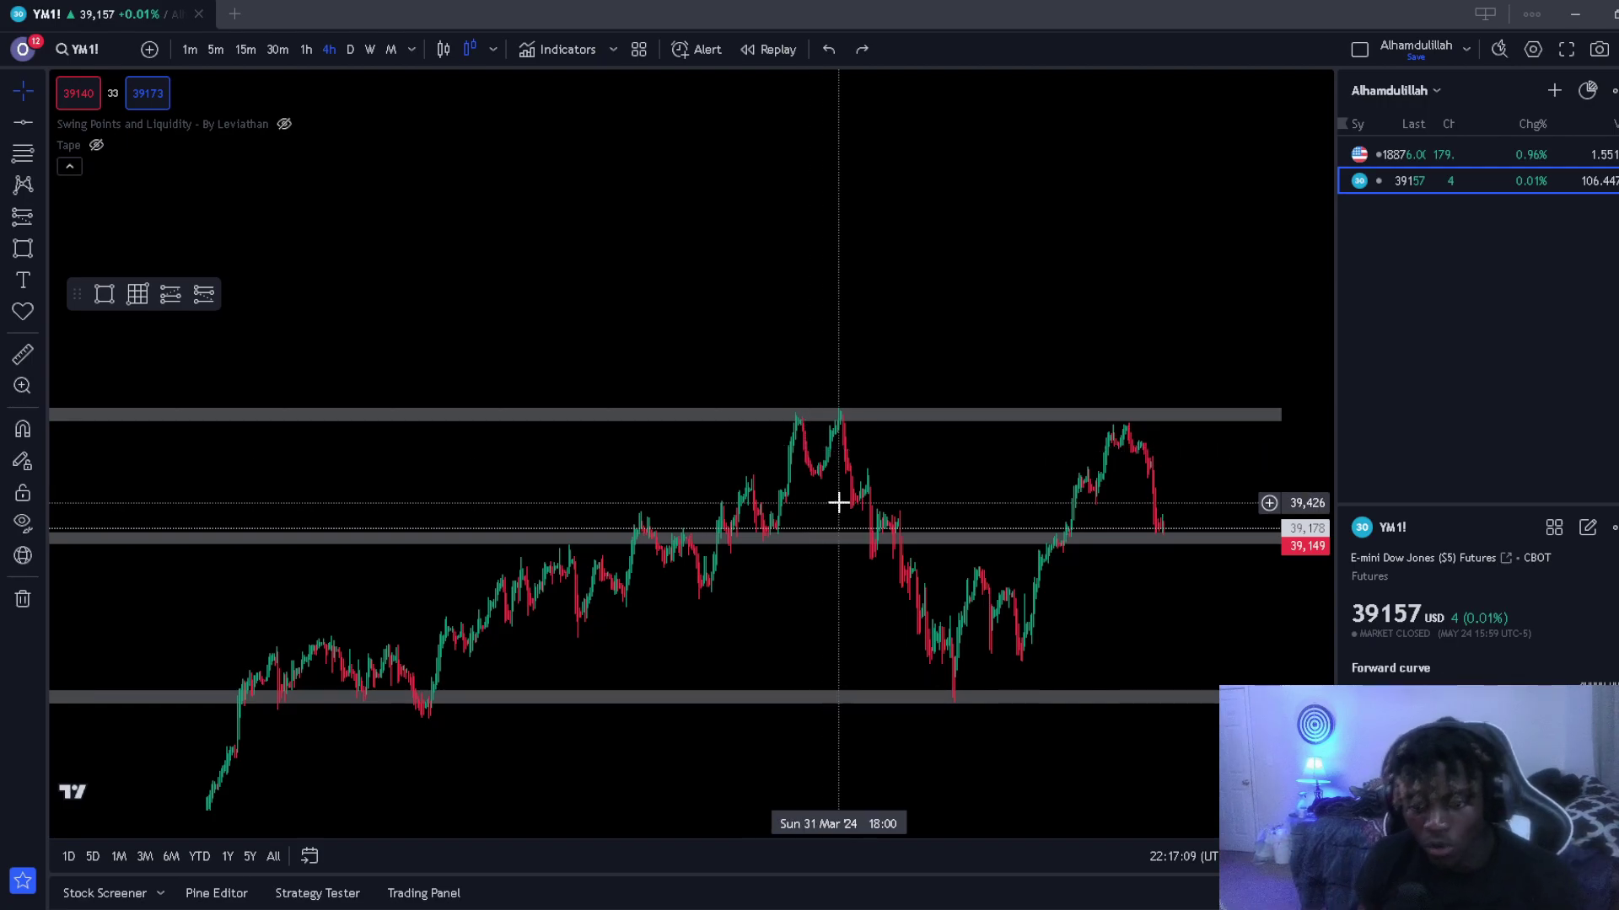
pyautogui.scroll(5, 839, 503)
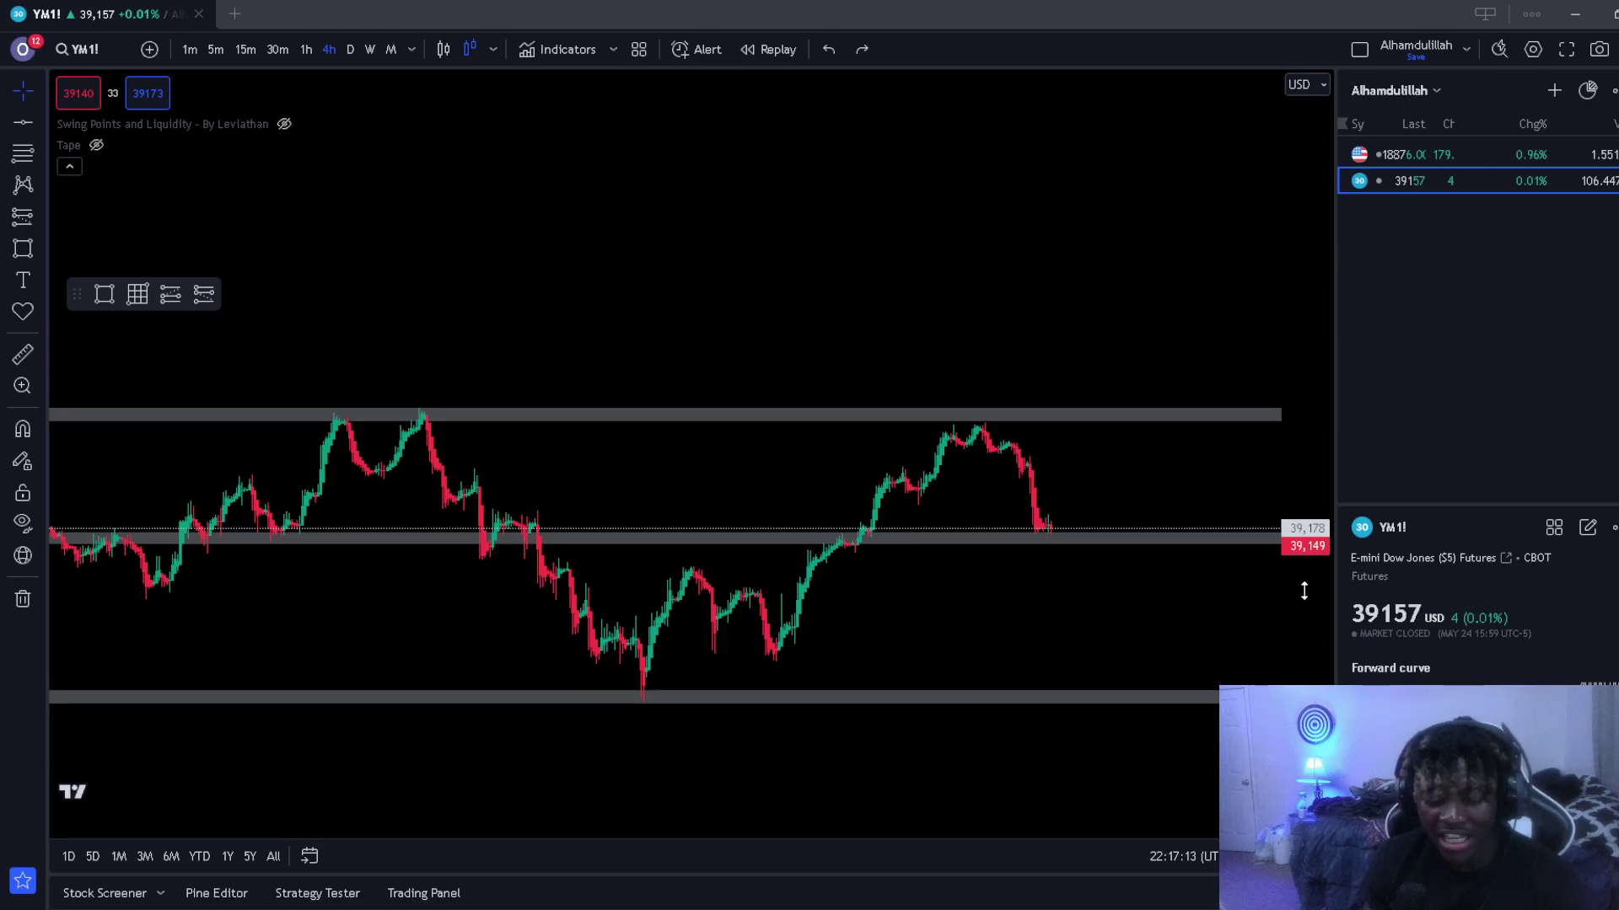
pyautogui.scroll(-2, 871, 543)
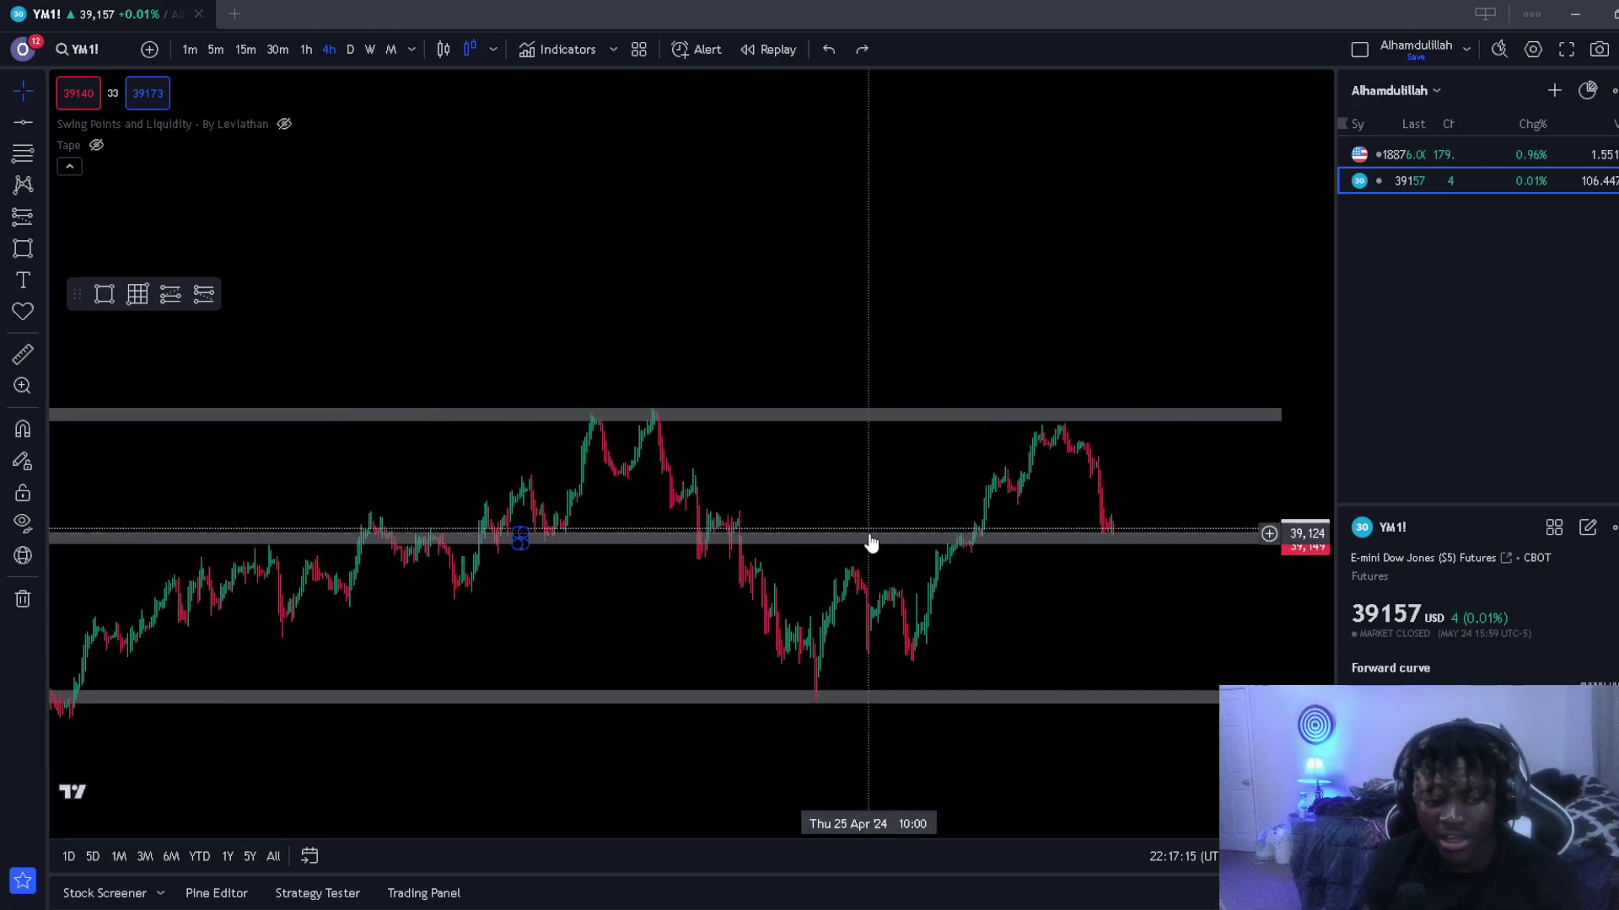
pyautogui.scroll(-3, 870, 543)
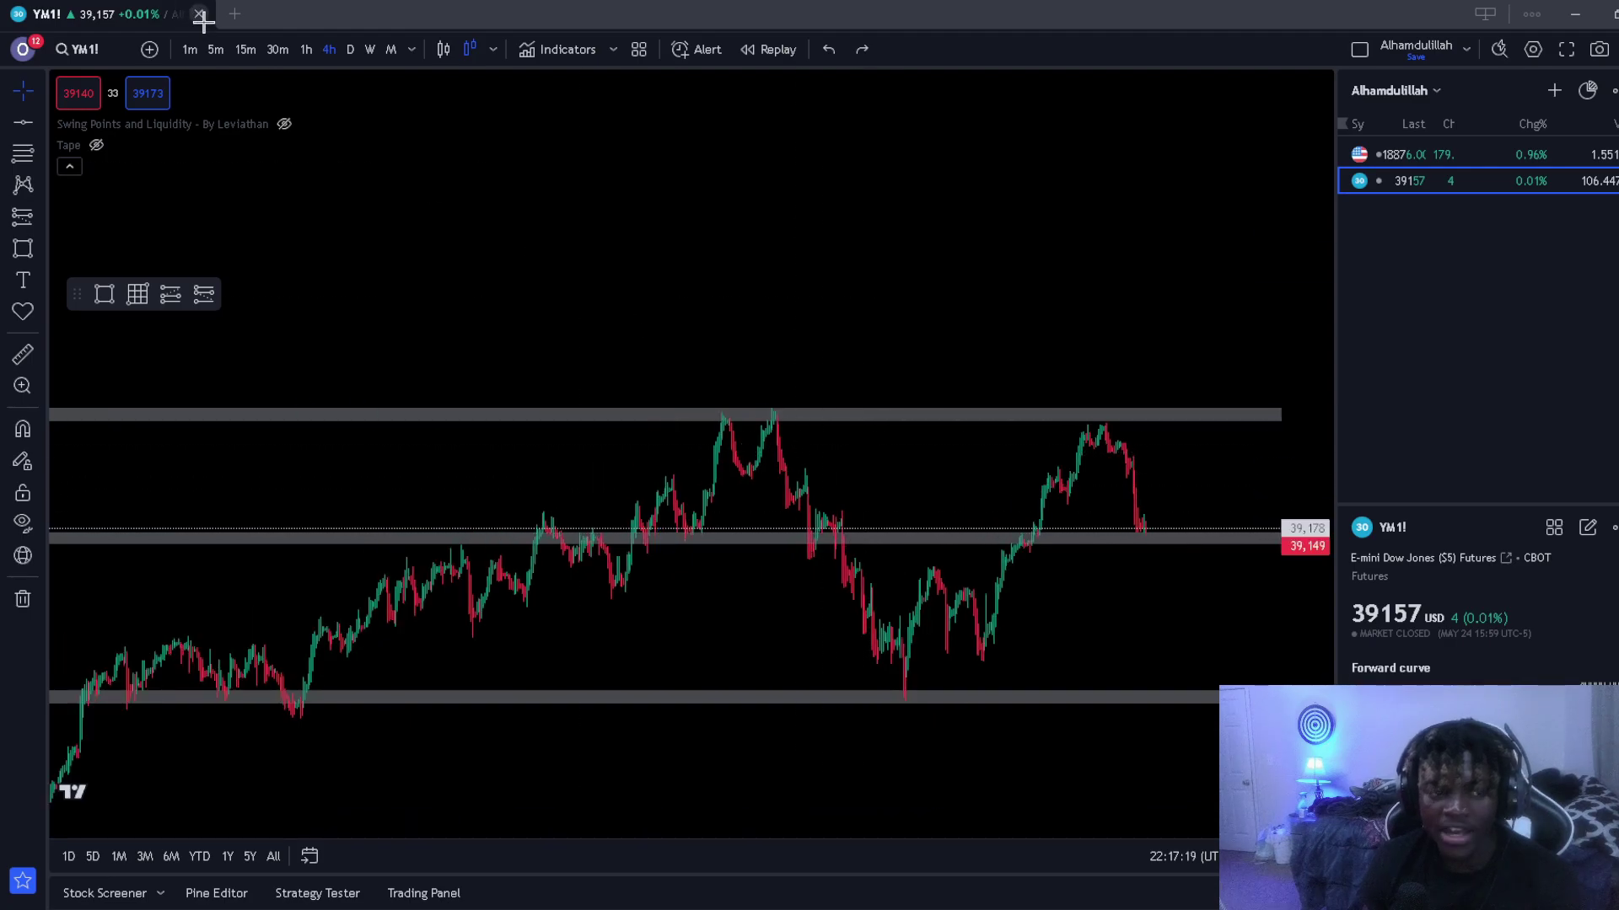
# Step: View the zones on the 5-minute and 30-minute timeframes and return to the 4-hour chart
pyautogui.click(216, 49)
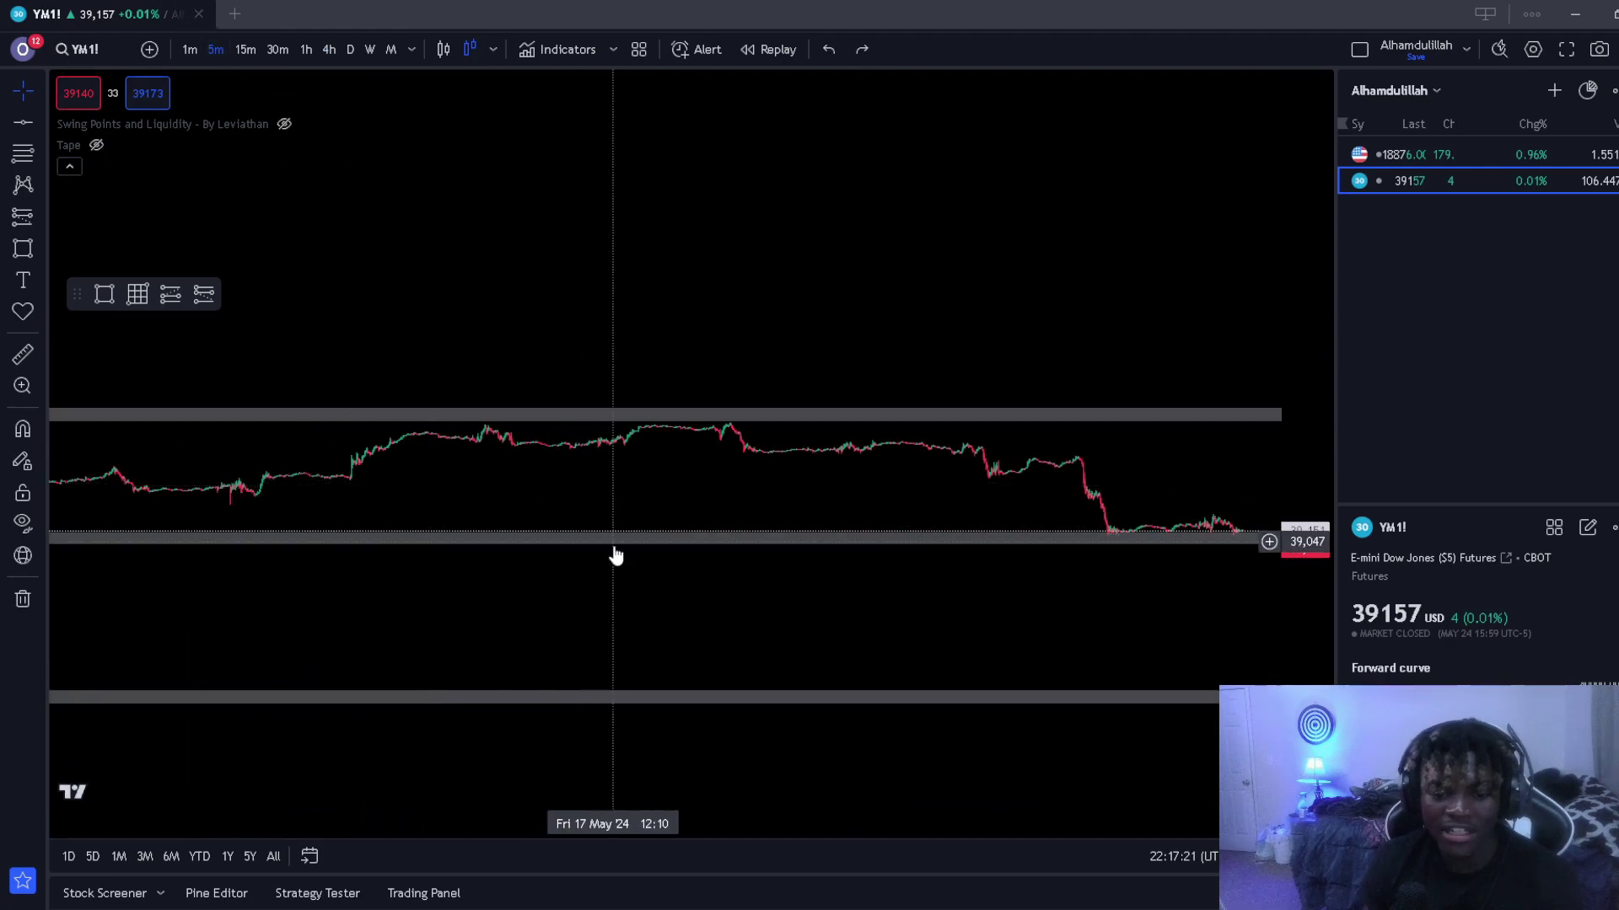
pyautogui.click(281, 47)
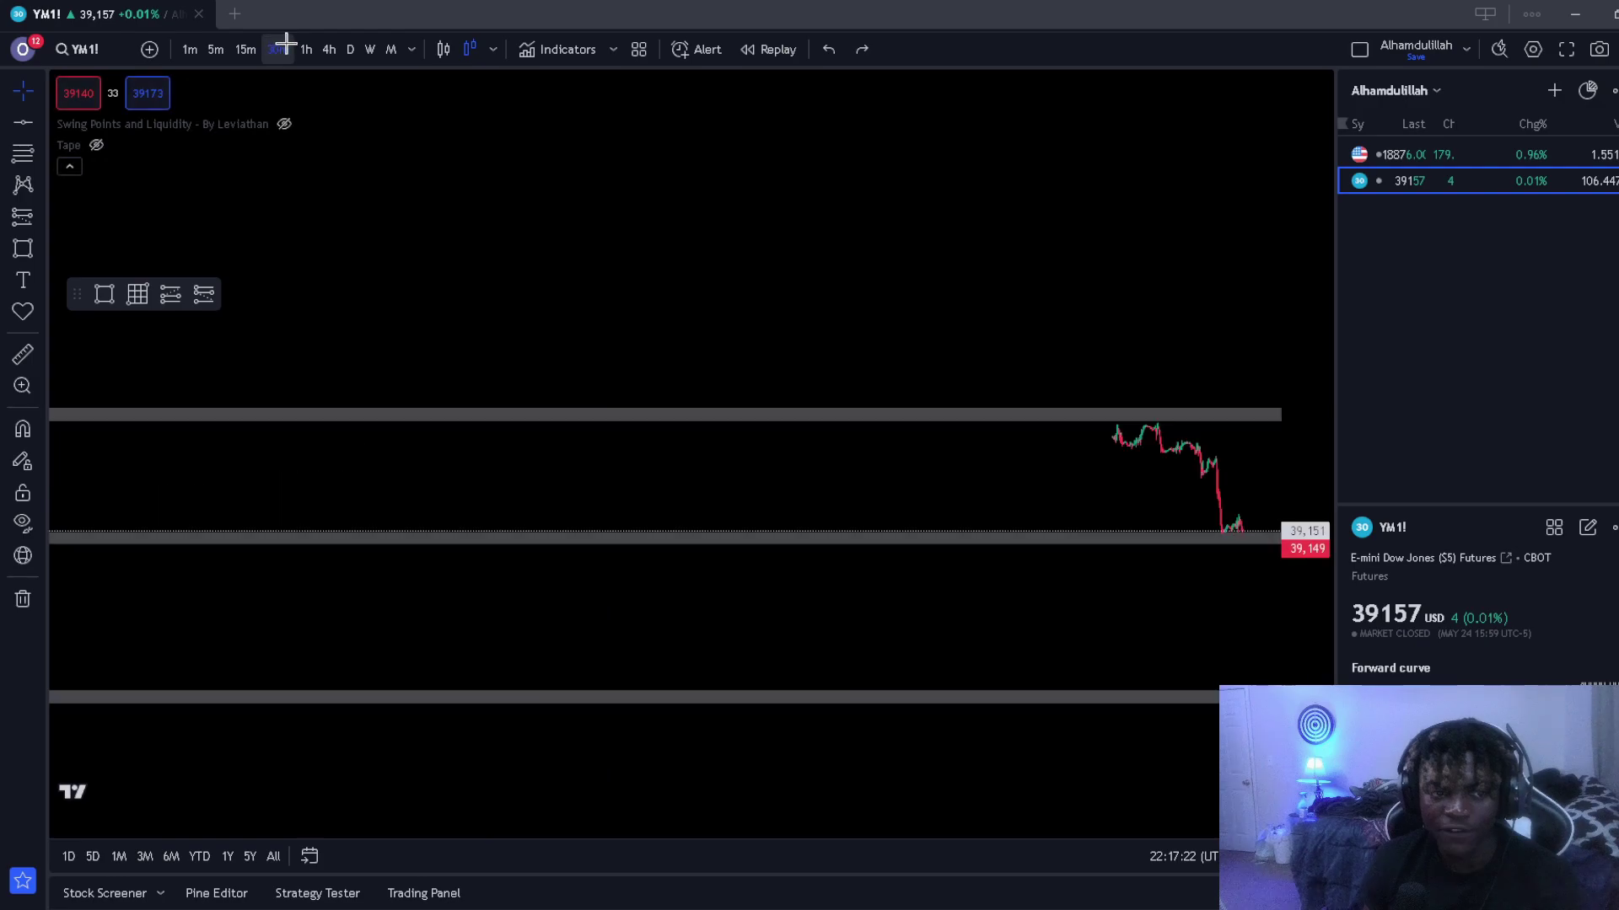
pyautogui.click(329, 49)
# Step: Examine the 4-hour price swings between the zones, especially the mid-April low at the lower zone
pyautogui.scroll(3, 630, 502)
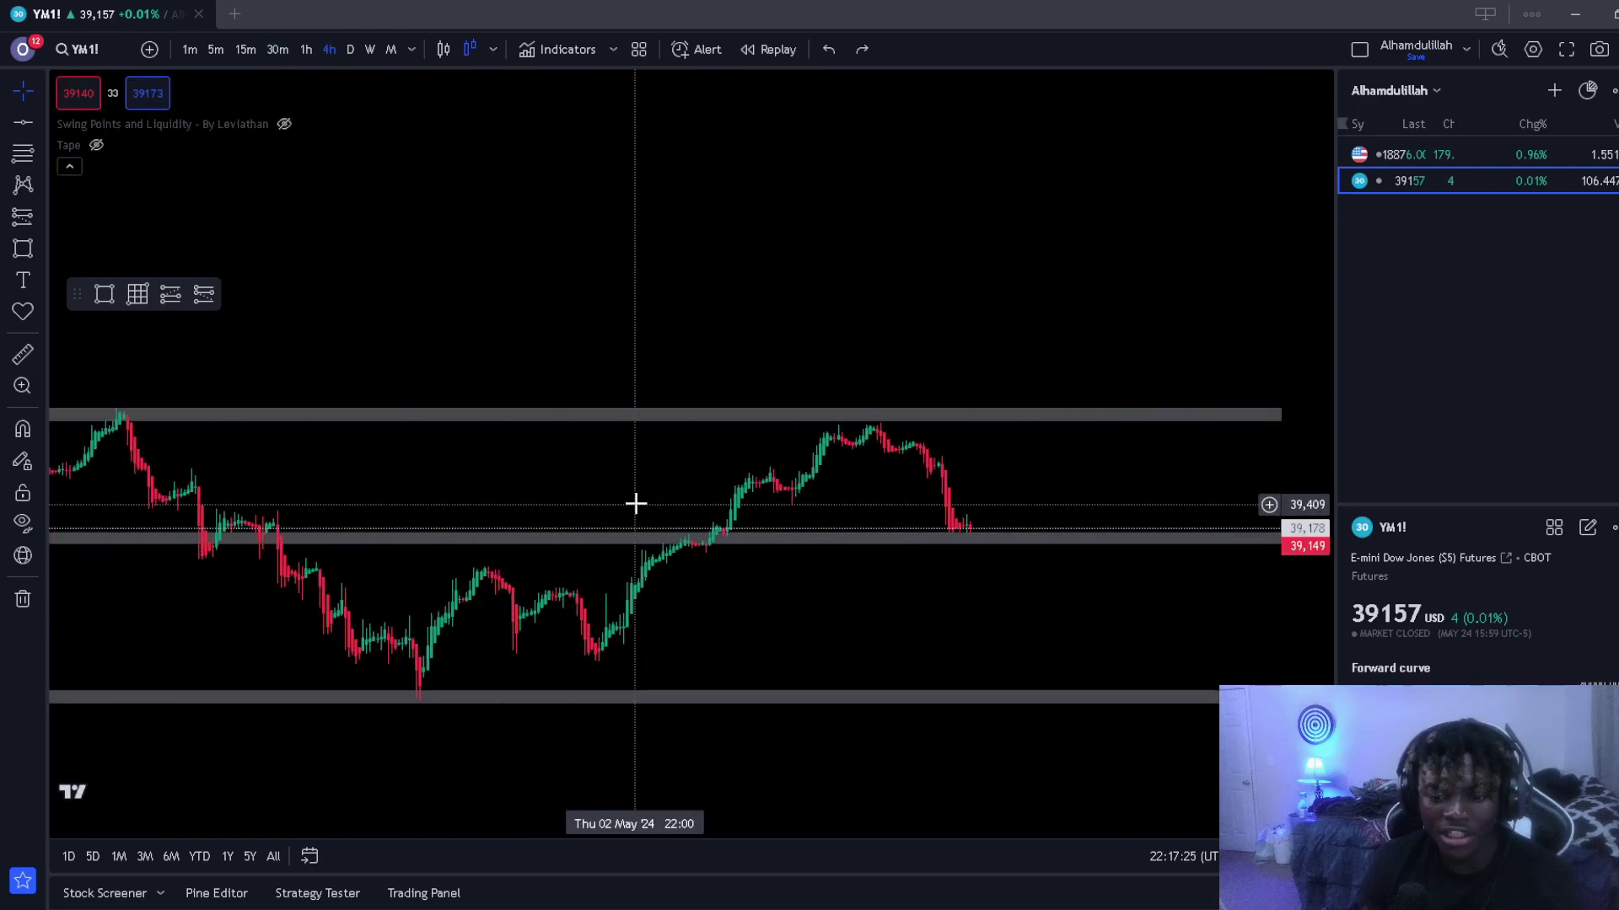
pyautogui.scroll(3, 1178, 413)
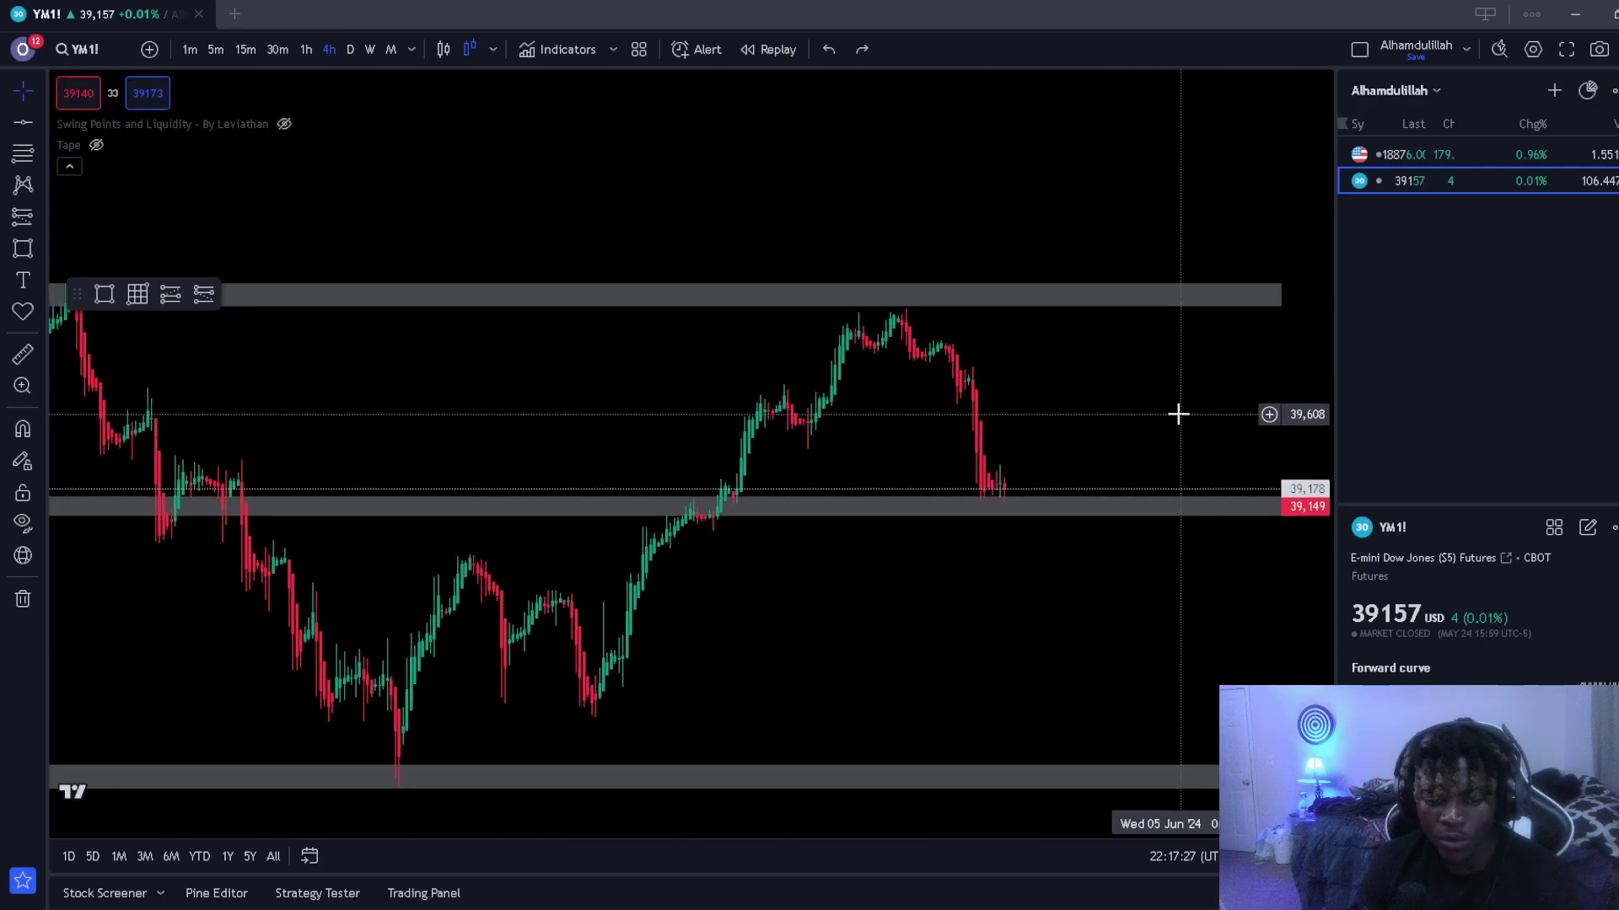
pyautogui.scroll(-5, 1167, 419)
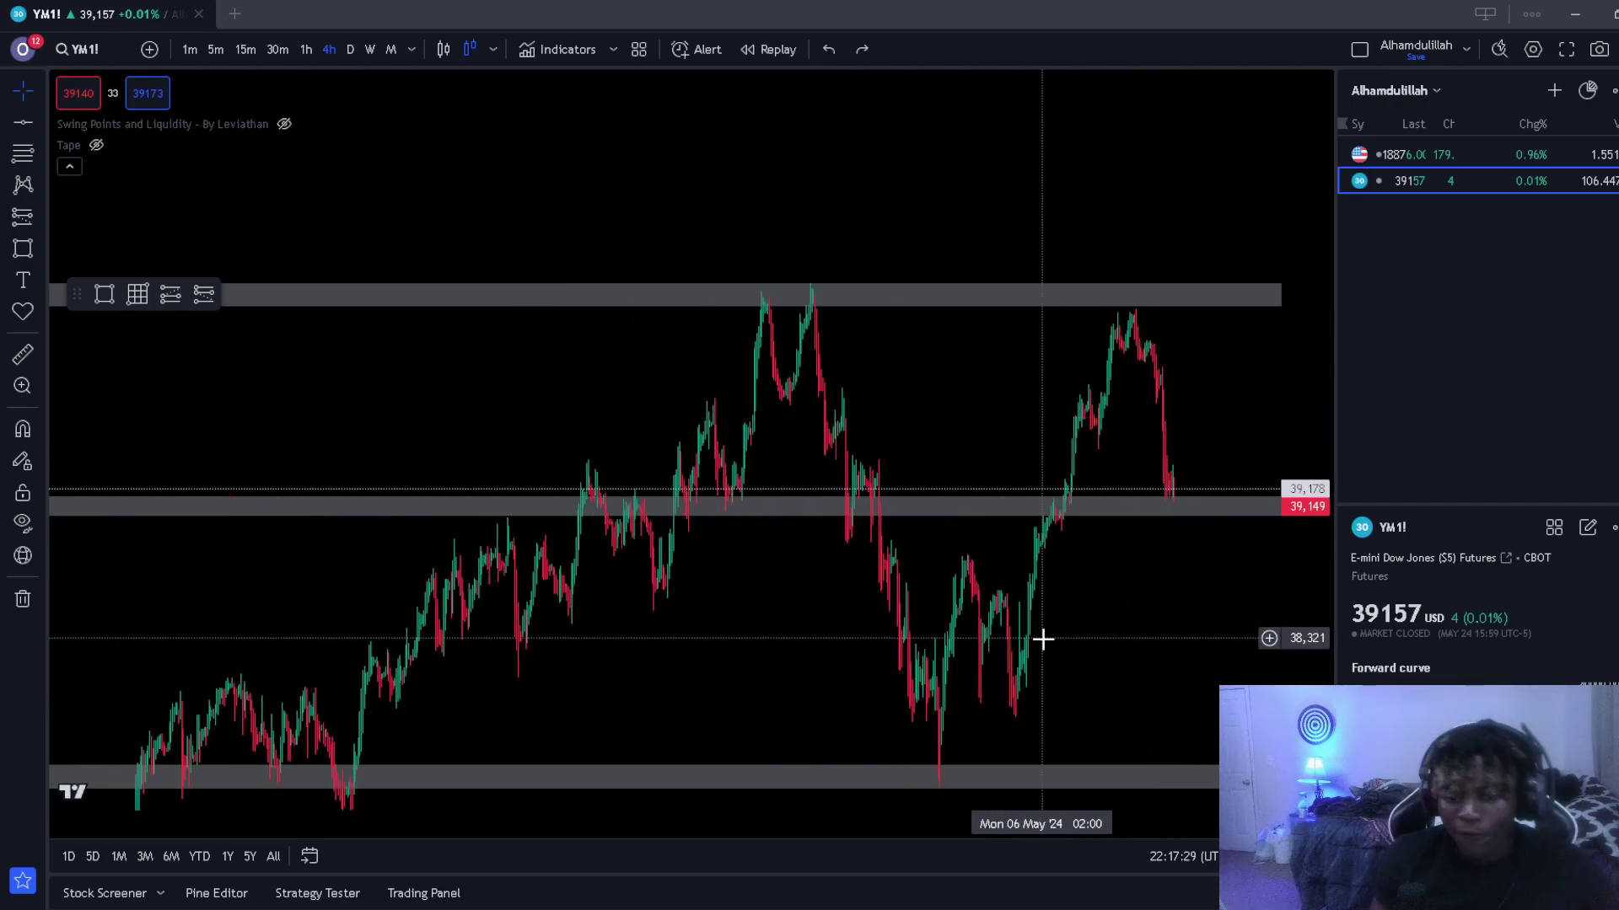
pyautogui.moveTo(1028, 662); pyautogui.dragTo(1127, 756)
pyautogui.scroll(7, 937, 613)
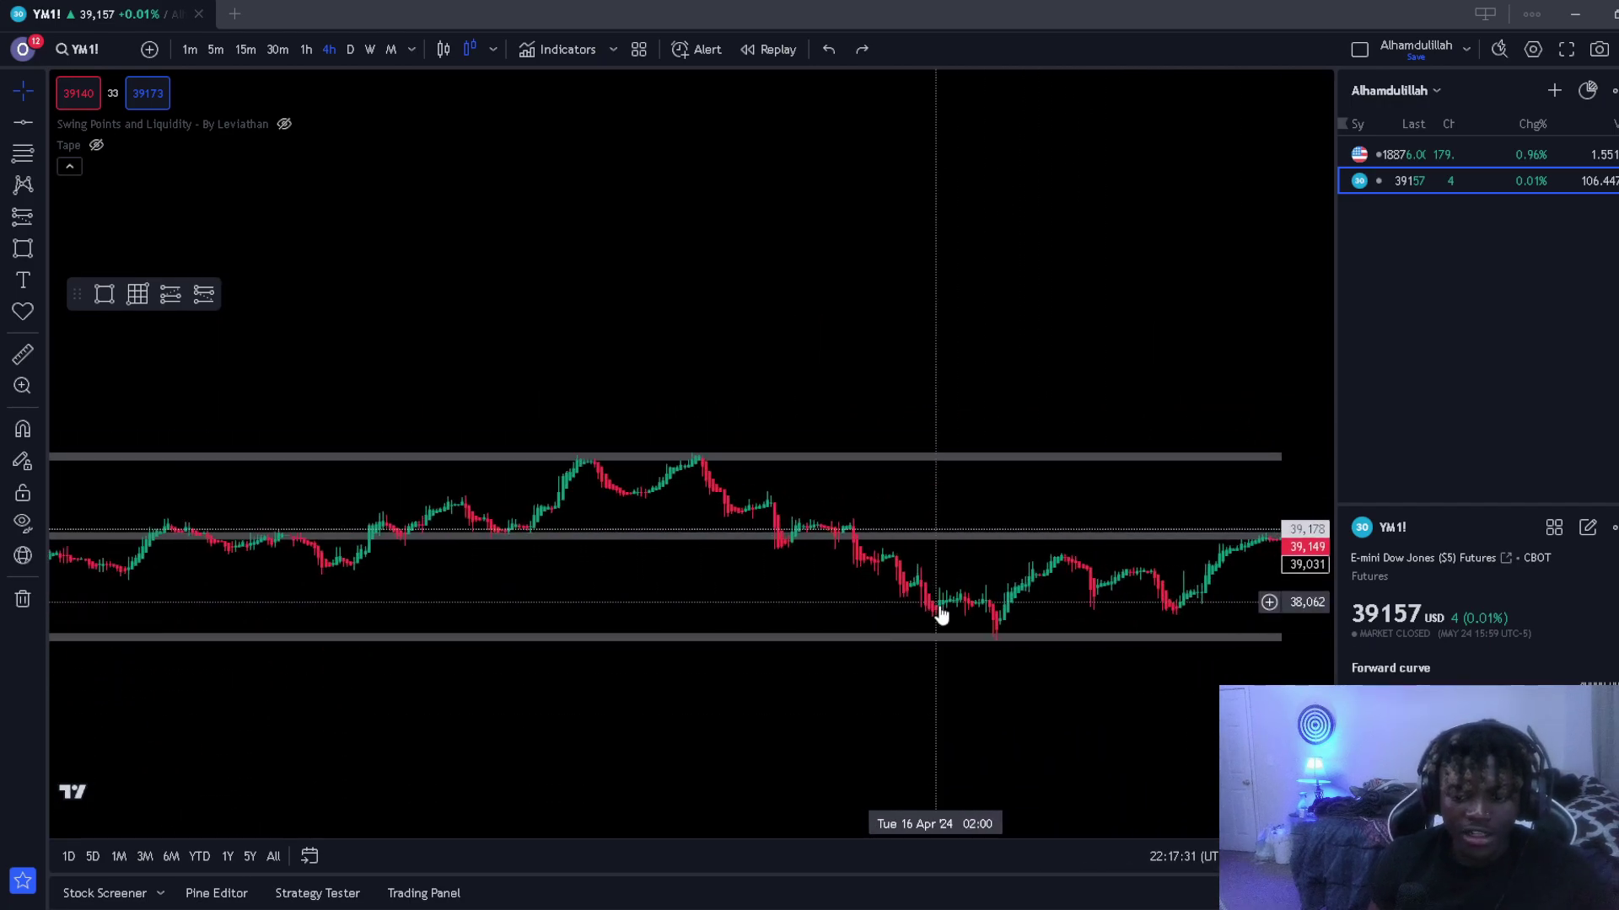
pyautogui.moveTo(964, 693); pyautogui.dragTo(759, 632)
pyautogui.scroll(3, 759, 632)
pyautogui.moveTo(1326, 628); pyautogui.dragTo(1315, 400)
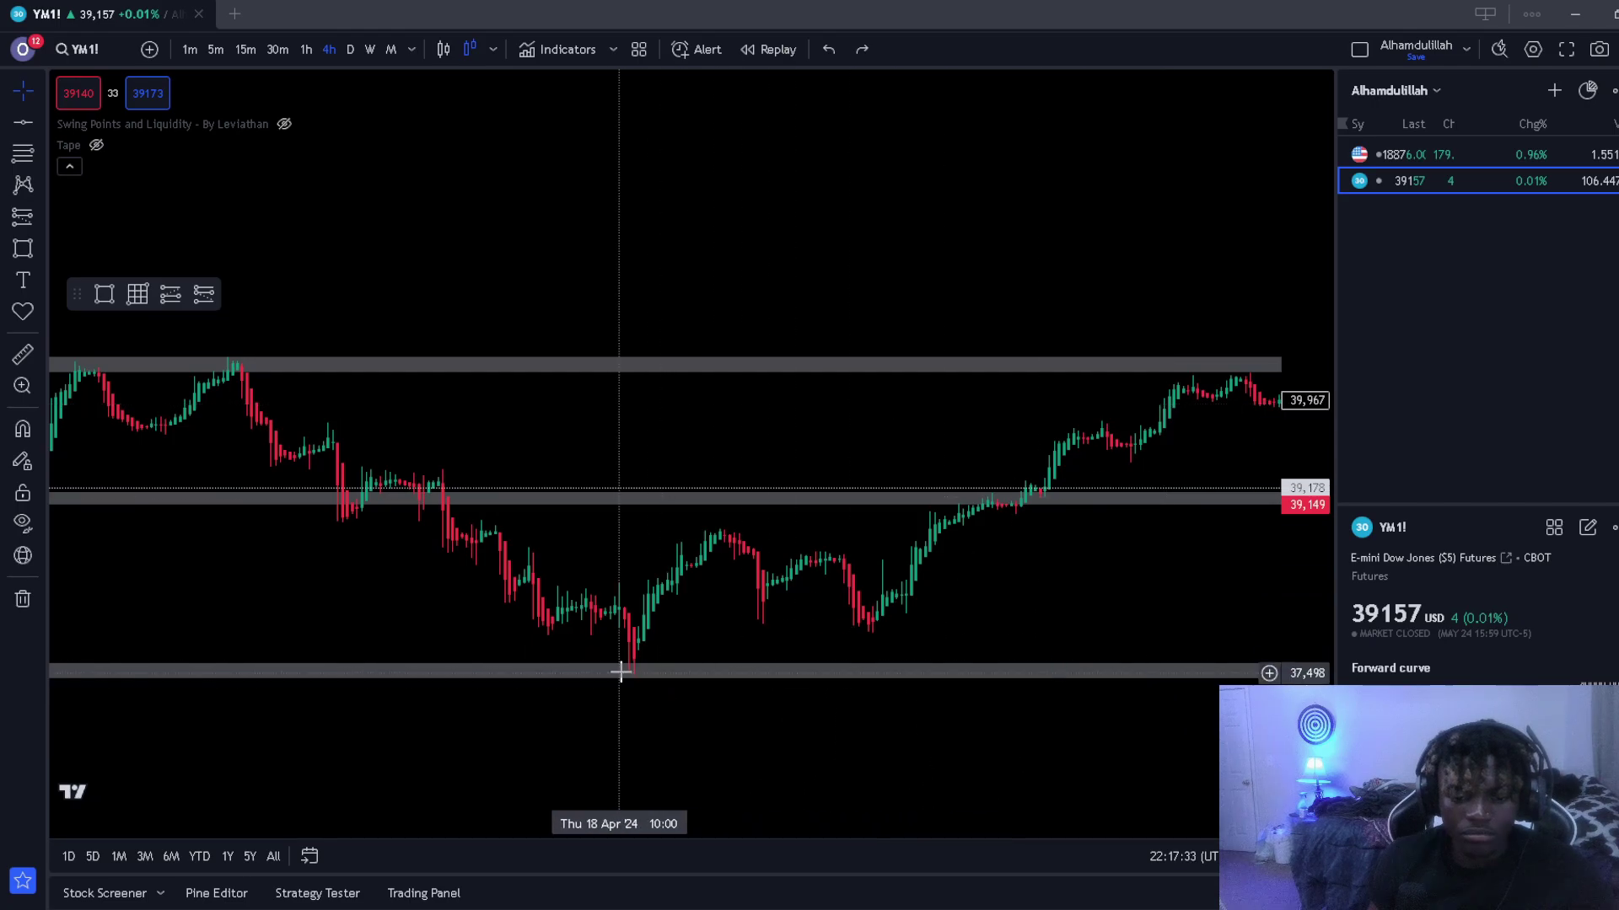
pyautogui.scroll(-2, 632, 674)
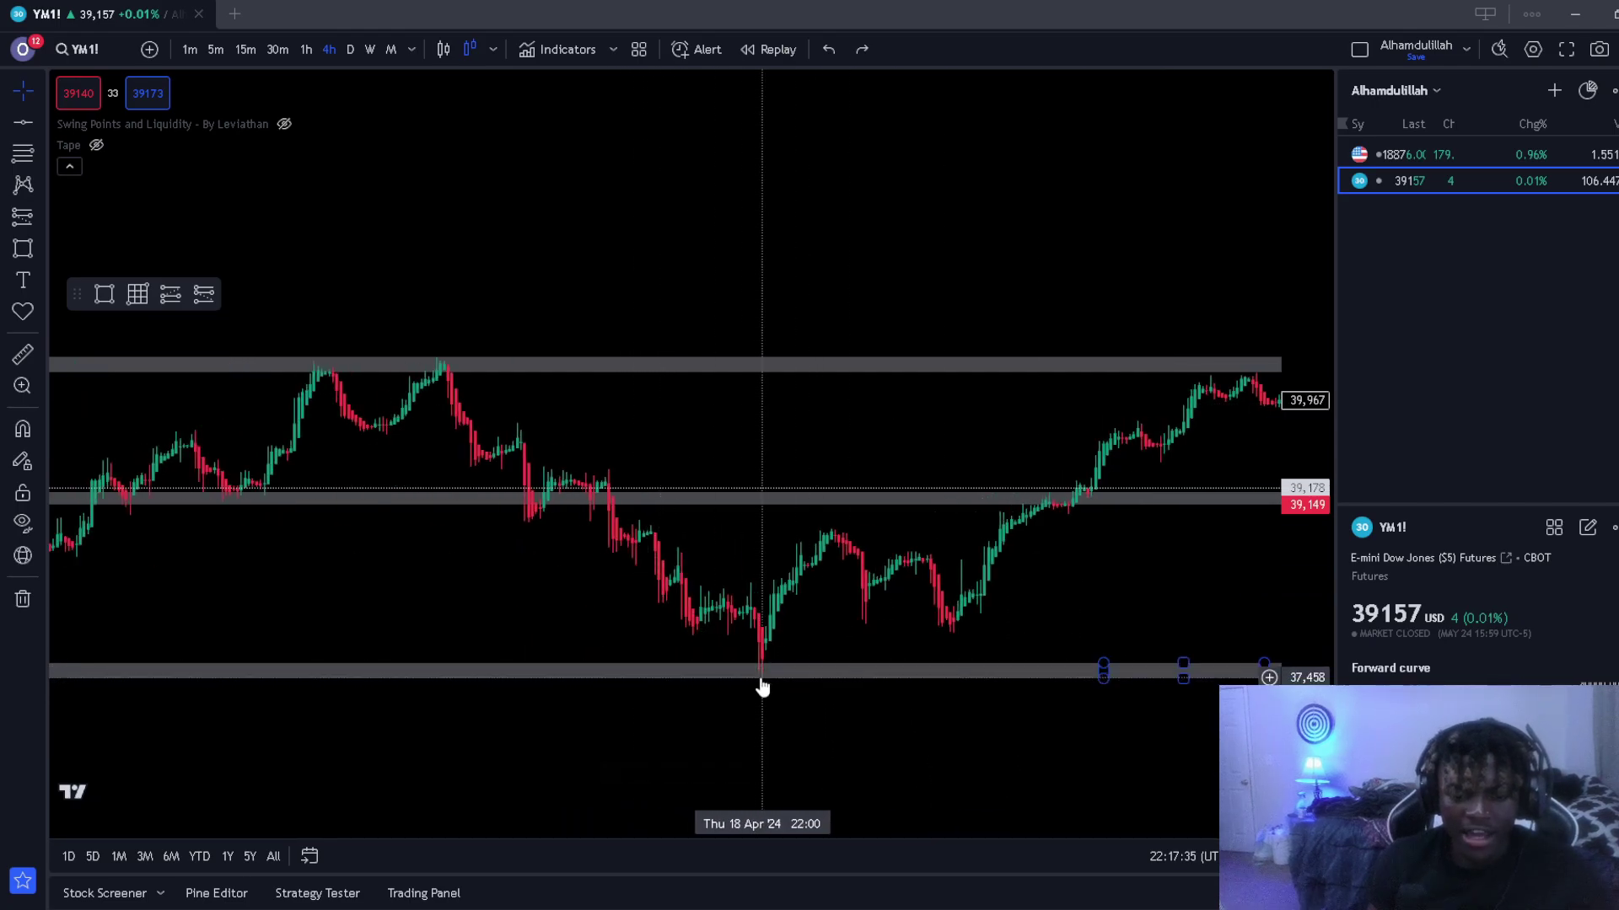
pyautogui.scroll(-4, 761, 683)
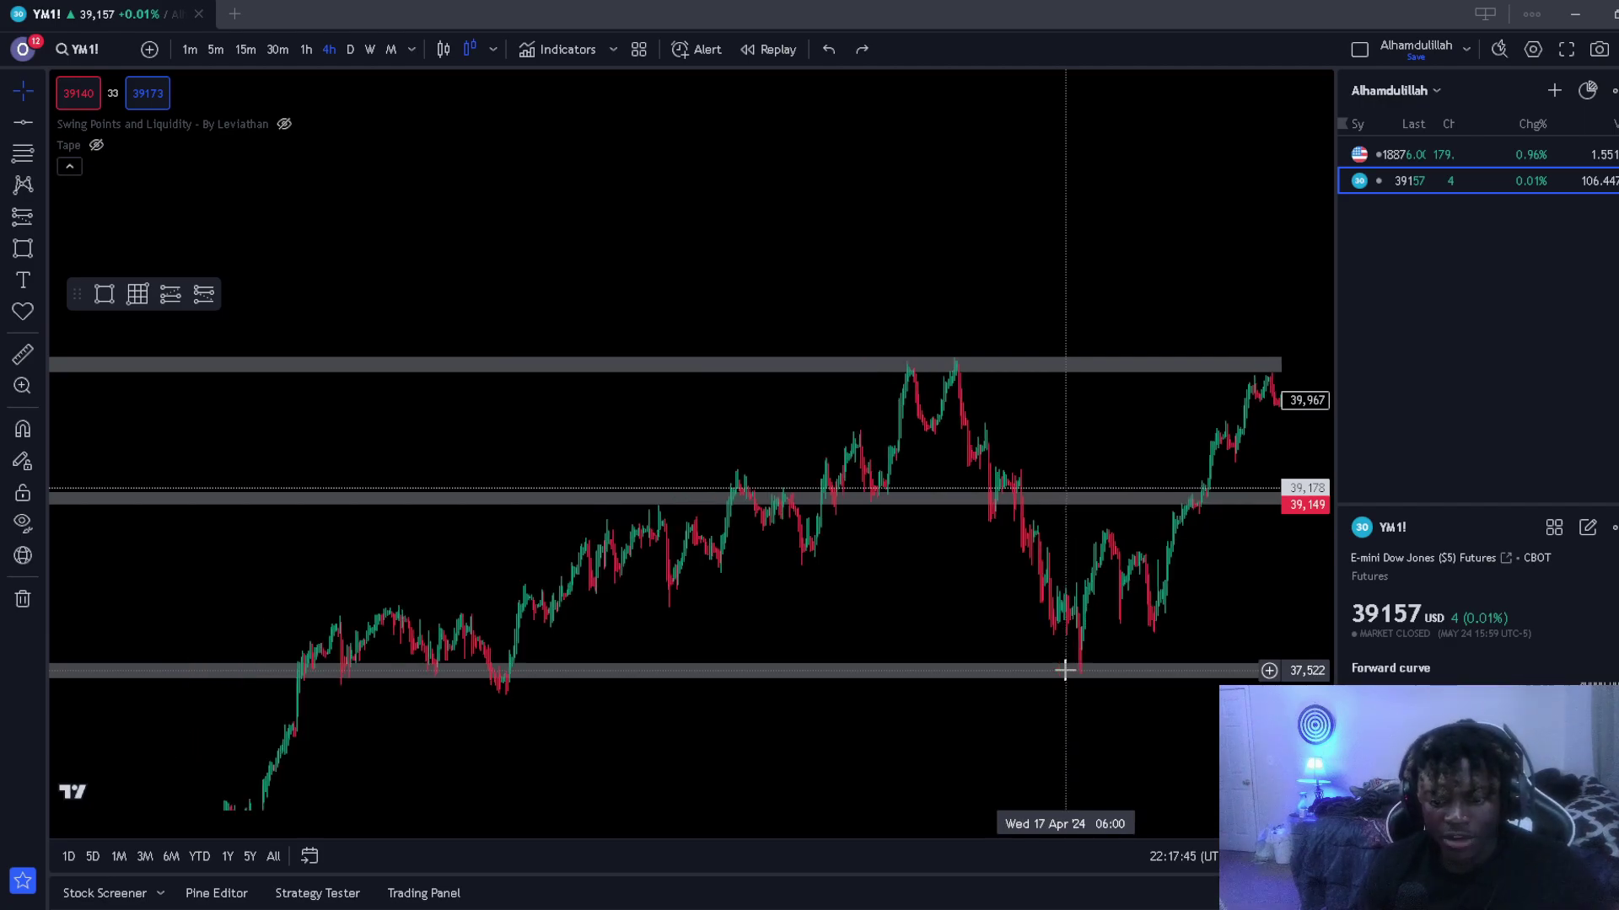
# Step: Draw circles around the four price lows that touch the lower zone on the 4-hour chart
pyautogui.scroll(-2, 1054, 666)
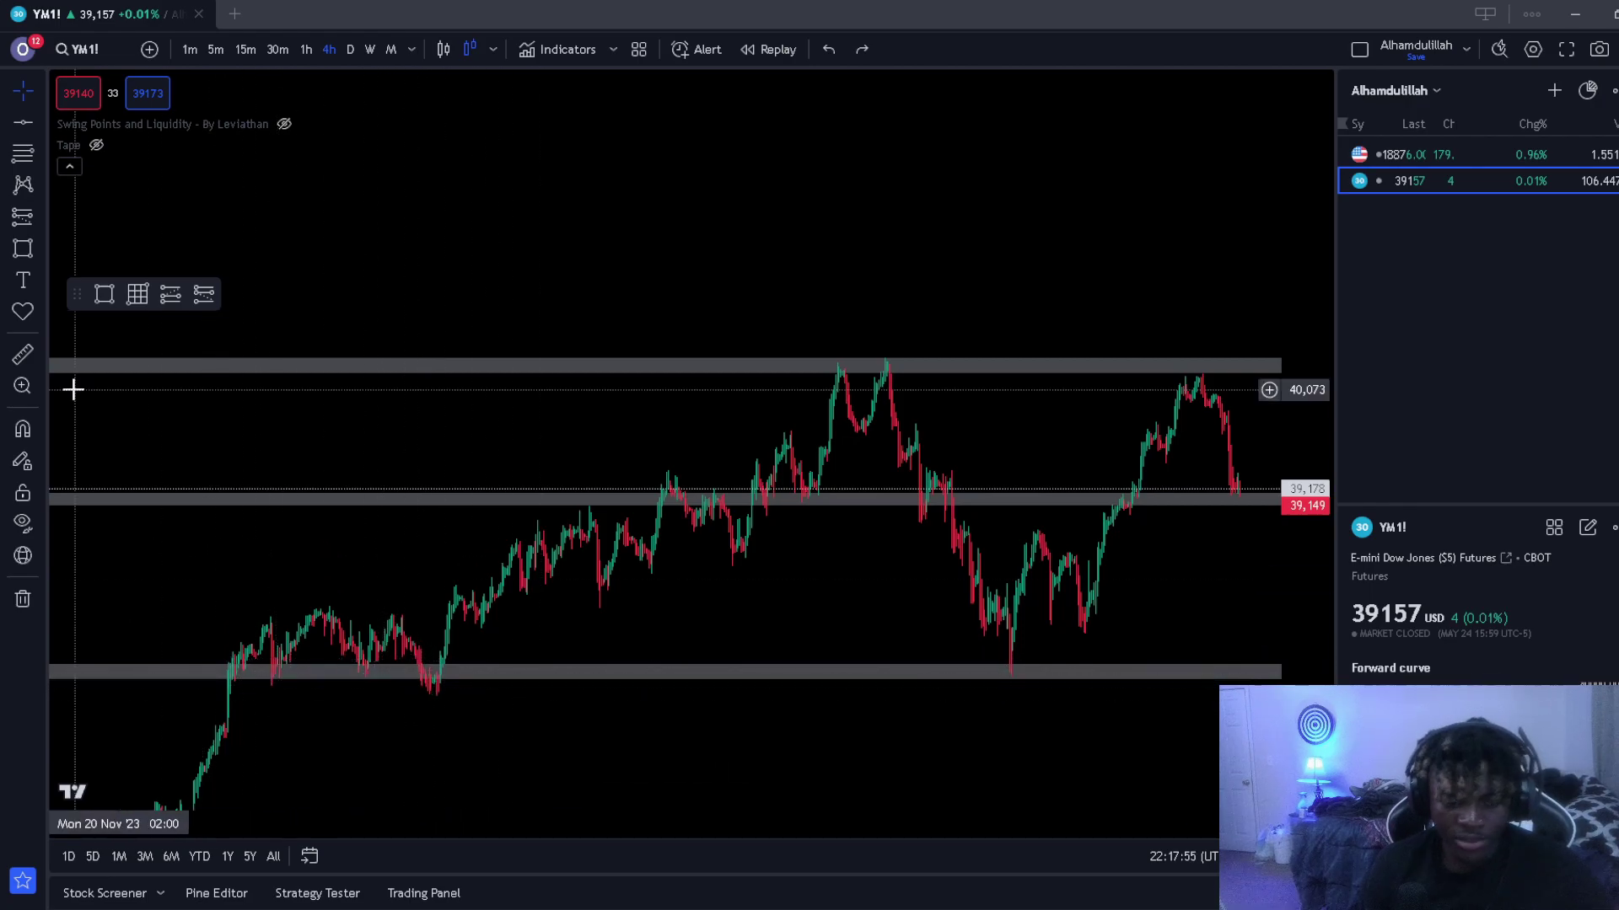
pyautogui.click(32, 248)
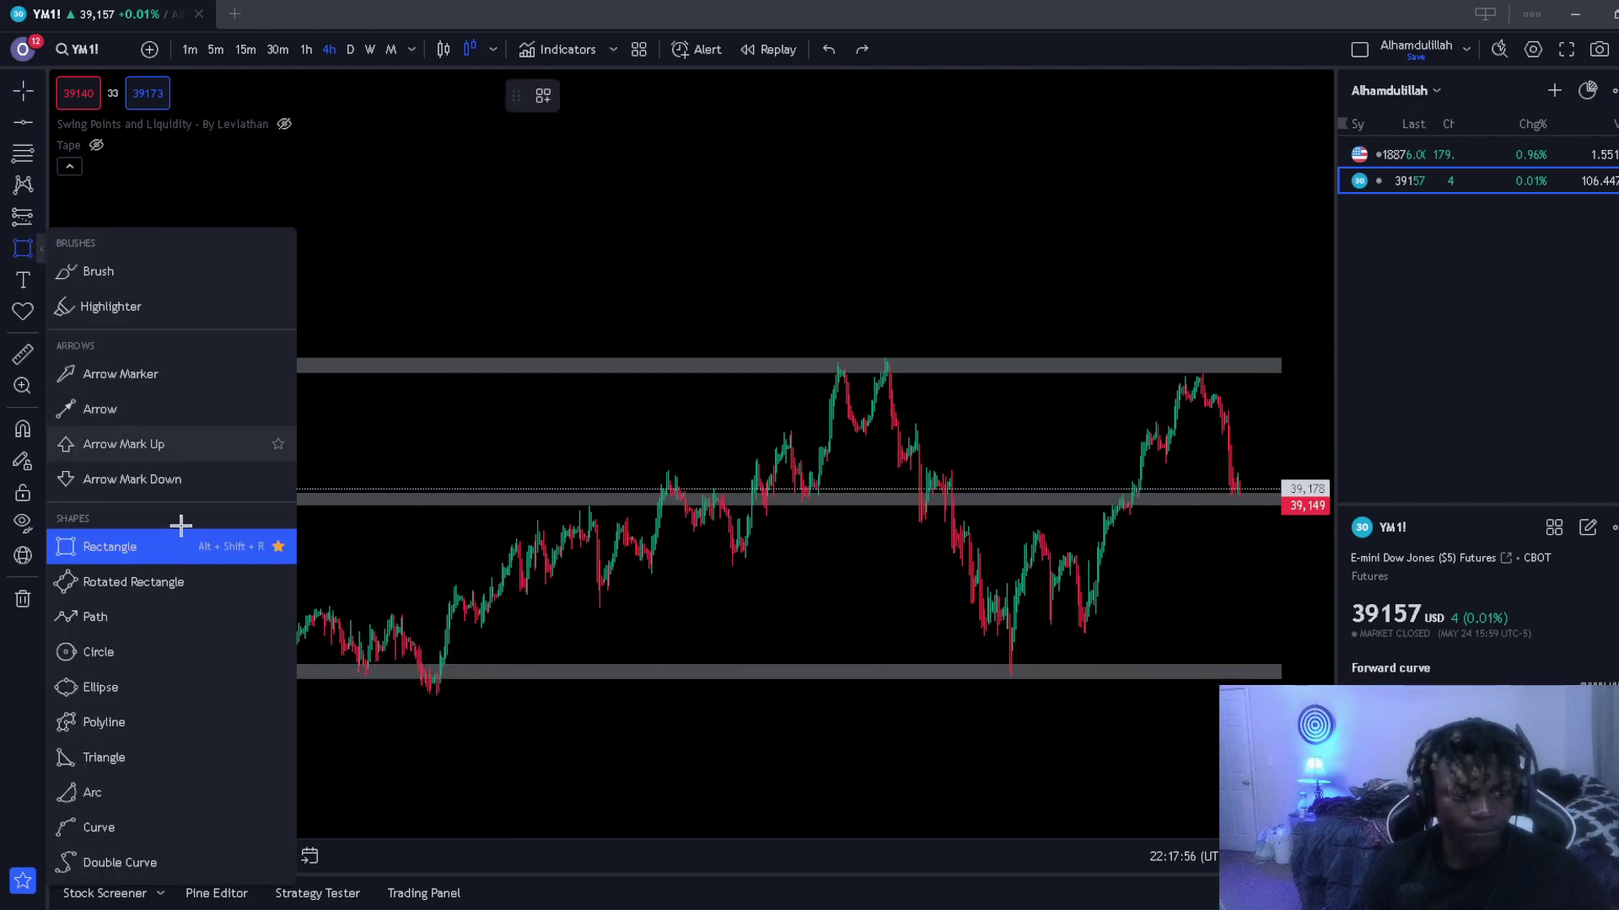
pyautogui.click(163, 643)
pyautogui.moveTo(271, 670)
pyautogui.mouseDown()
pyautogui.moveTo(289, 686)
pyautogui.moveTo(267, 639)
pyautogui.moveTo(433, 690)
pyautogui.moveTo(498, 658)
pyautogui.moveTo(1015, 674)
pyautogui.mouseUp()
pyautogui.keyDown('ctrl'); pyautogui.click(275, 672); pyautogui.keyUp('ctrl')
pyautogui.keyDown('ctrl'); pyautogui.click(275, 672); pyautogui.keyUp('ctrl')
pyautogui.moveTo(831, 712); pyautogui.dragTo(846, 661)
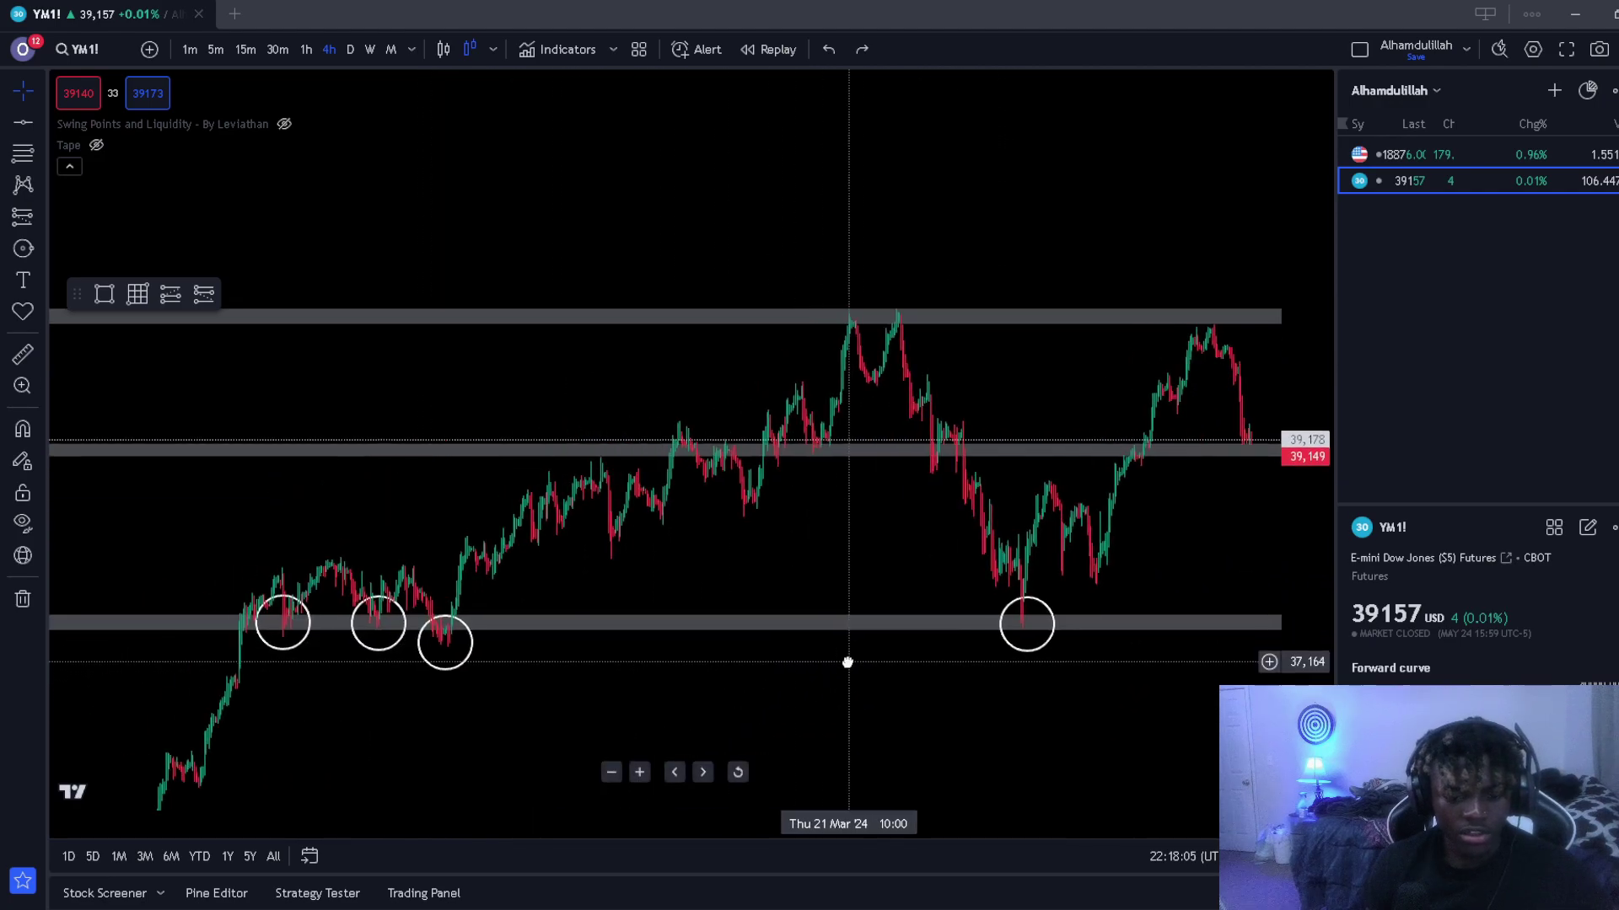
pyautogui.moveTo(736, 689); pyautogui.dragTo(798, 679)
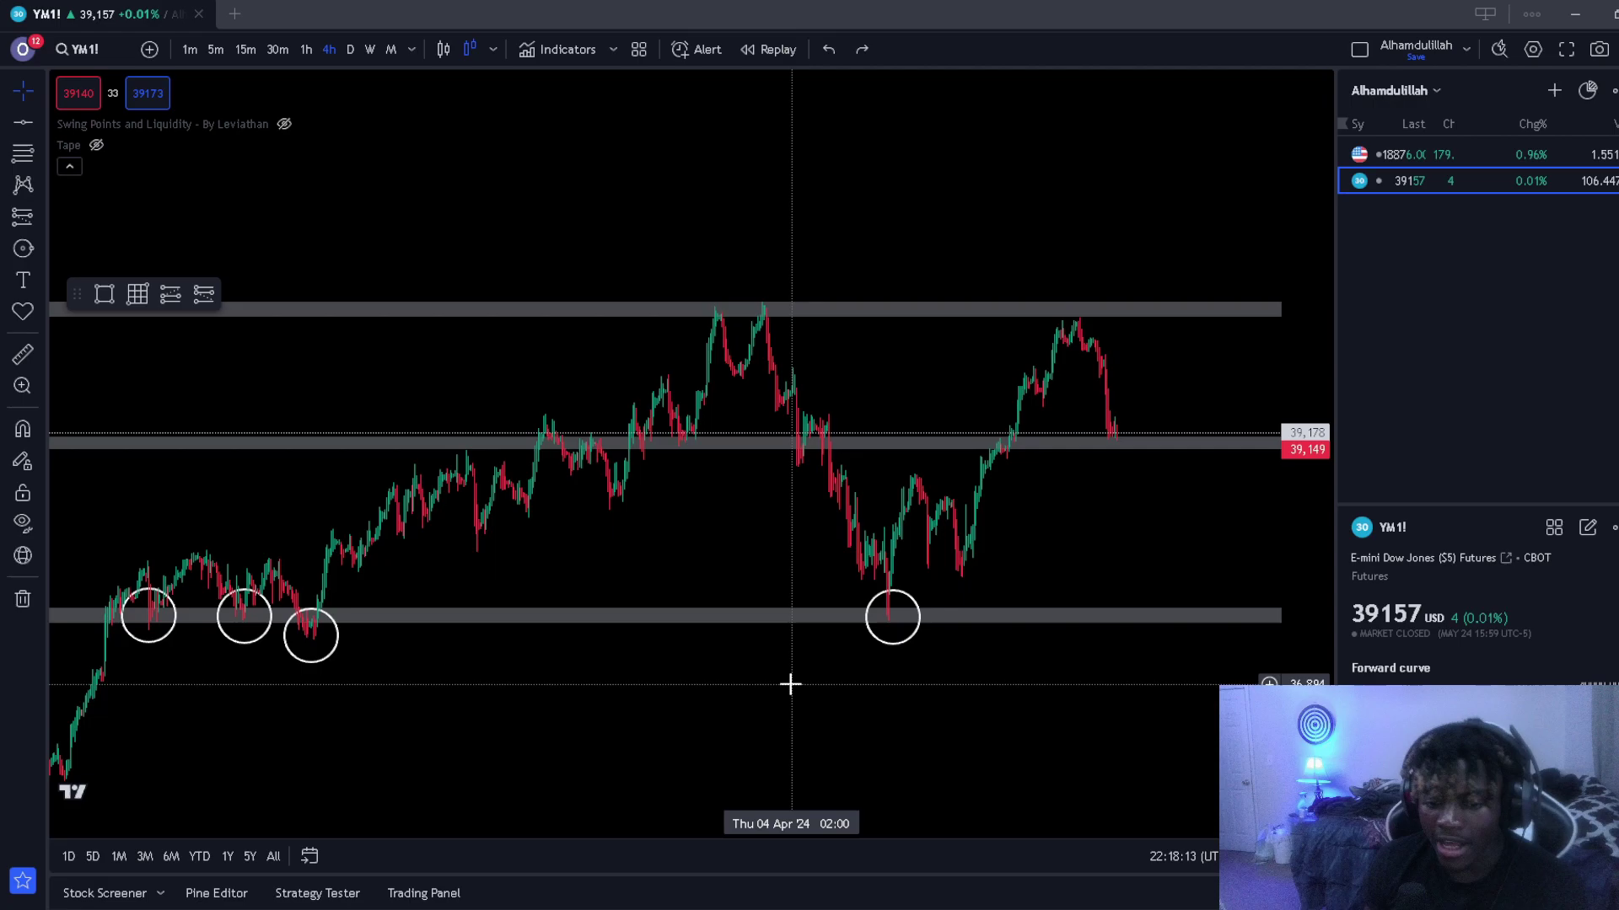
# Step: Copy the circle from the mid-April low and place the duplicate on the mid-March low at the middle zone
pyautogui.scroll(1, 809, 590)
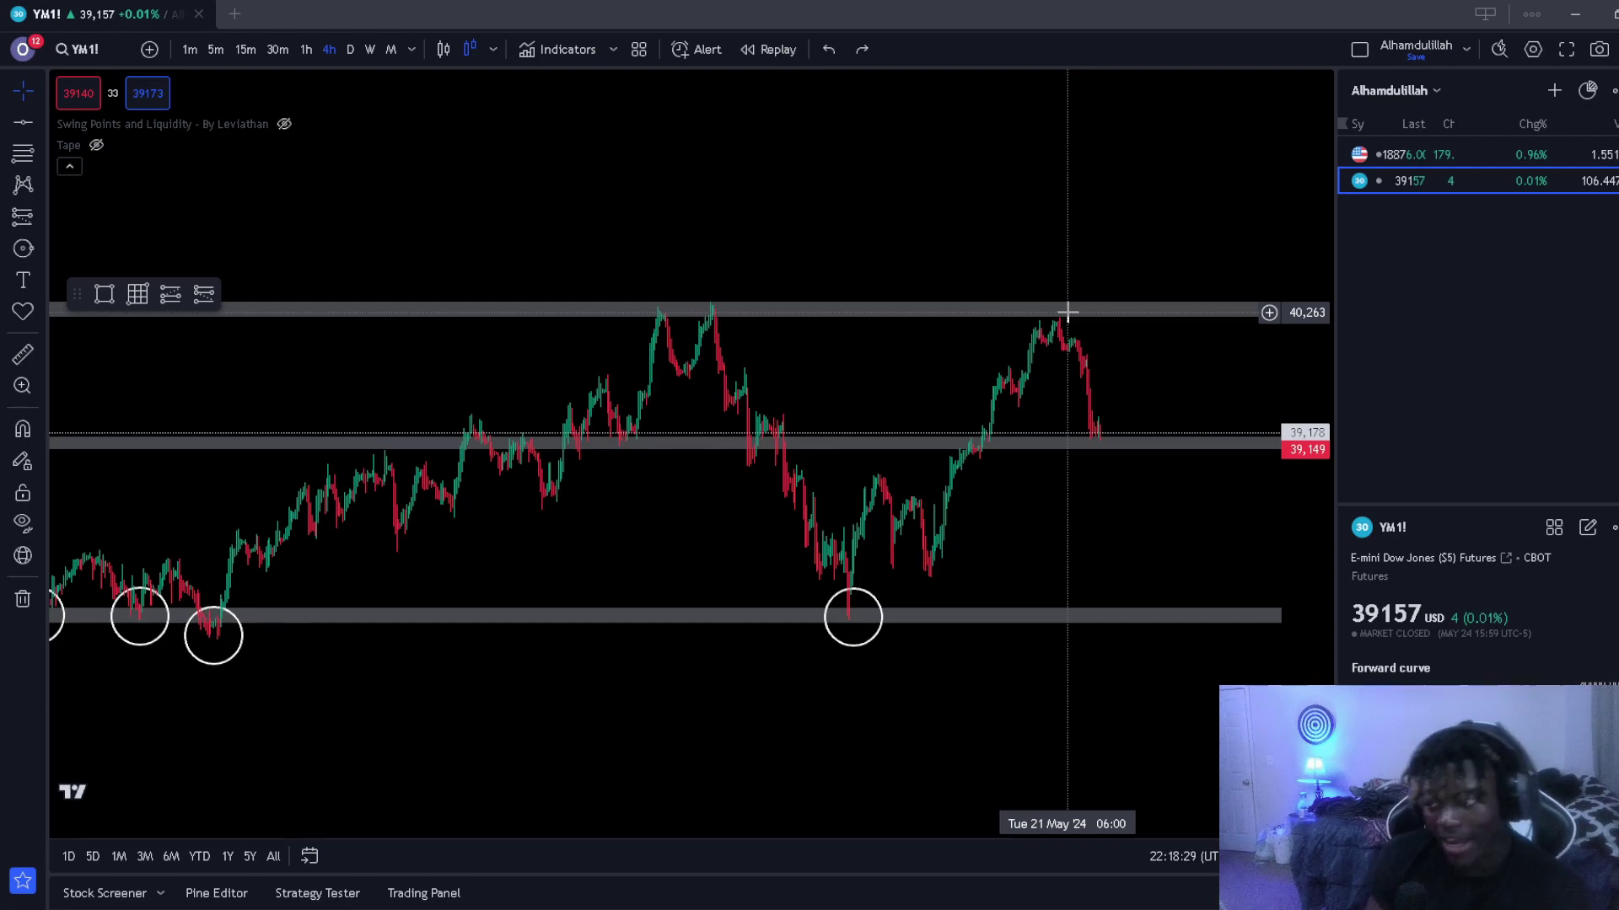
pyautogui.scroll(3, 1076, 531)
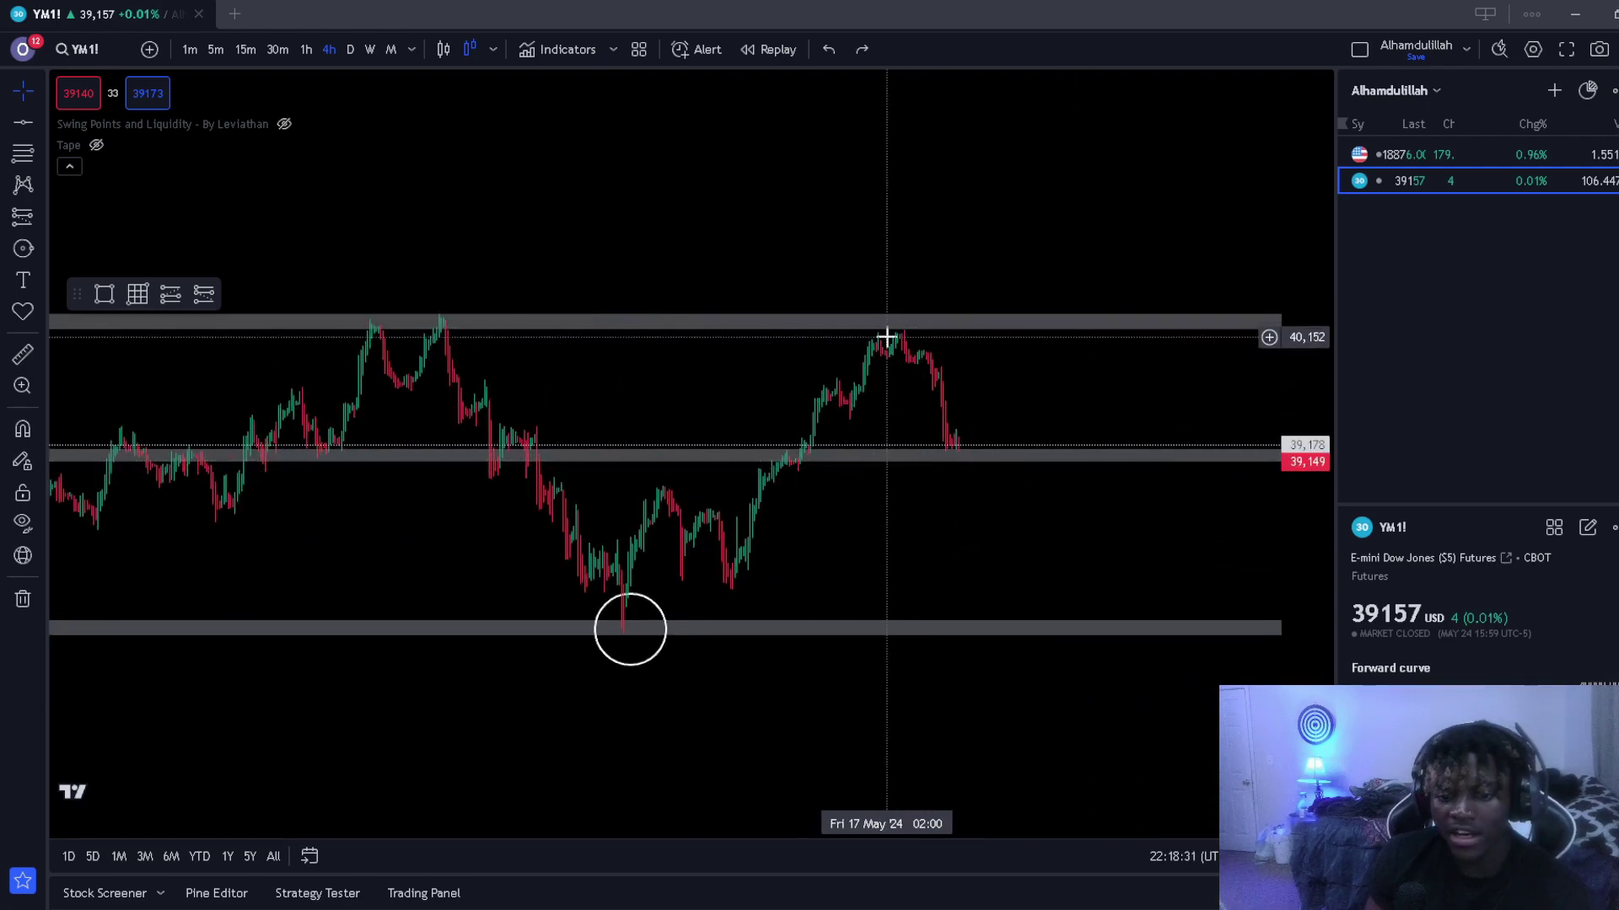
pyautogui.scroll(-2, 893, 333)
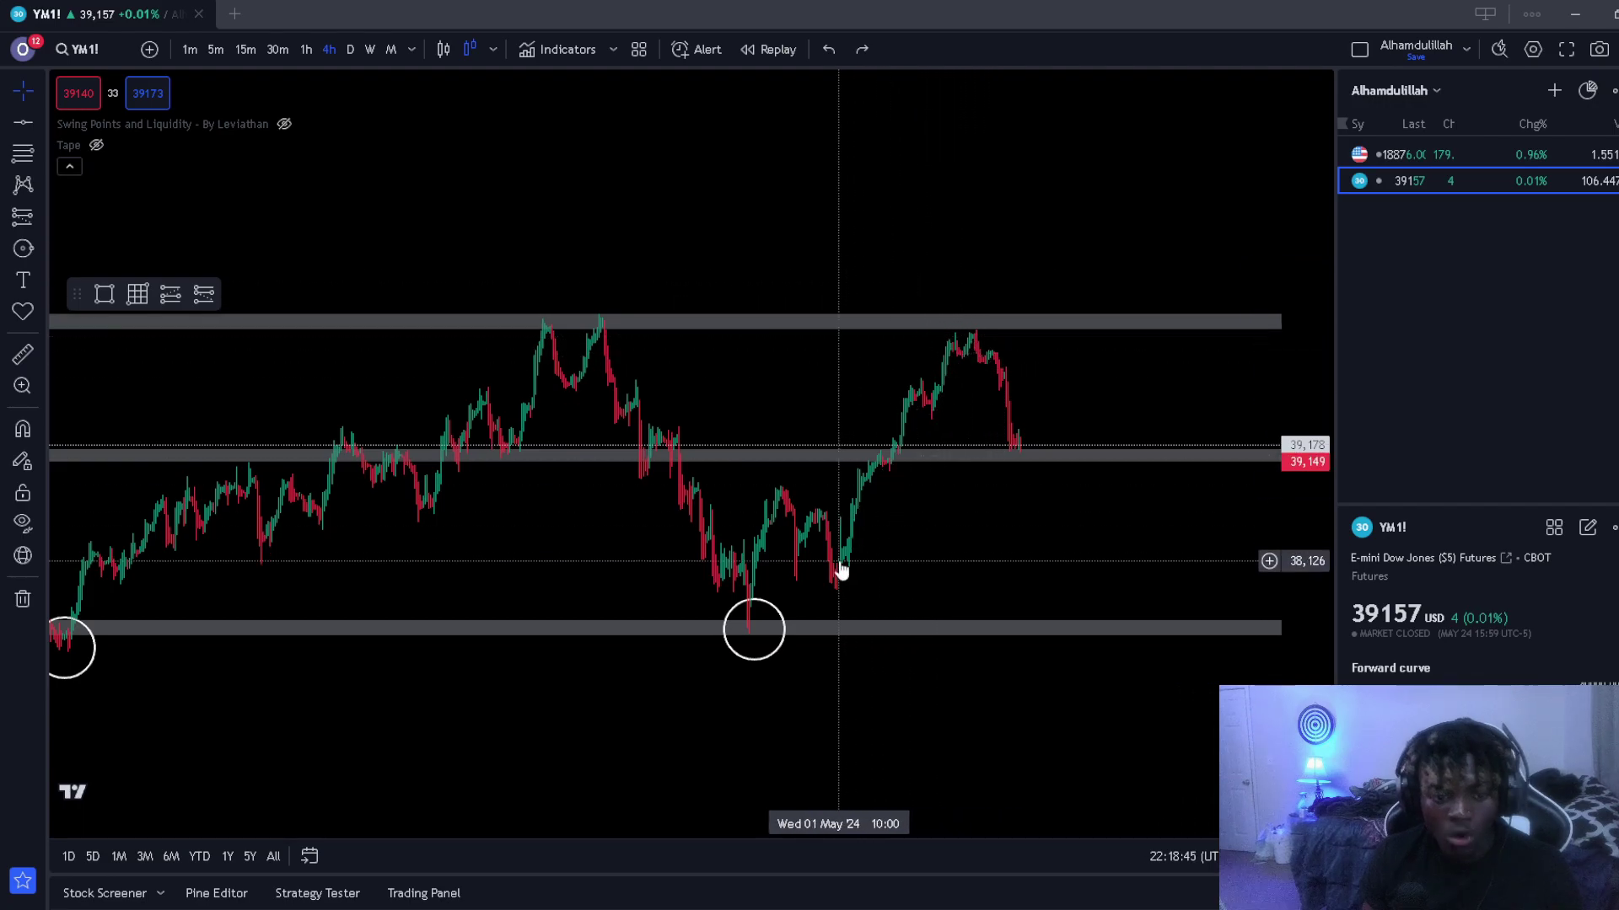
pyautogui.scroll(-2, 860, 497)
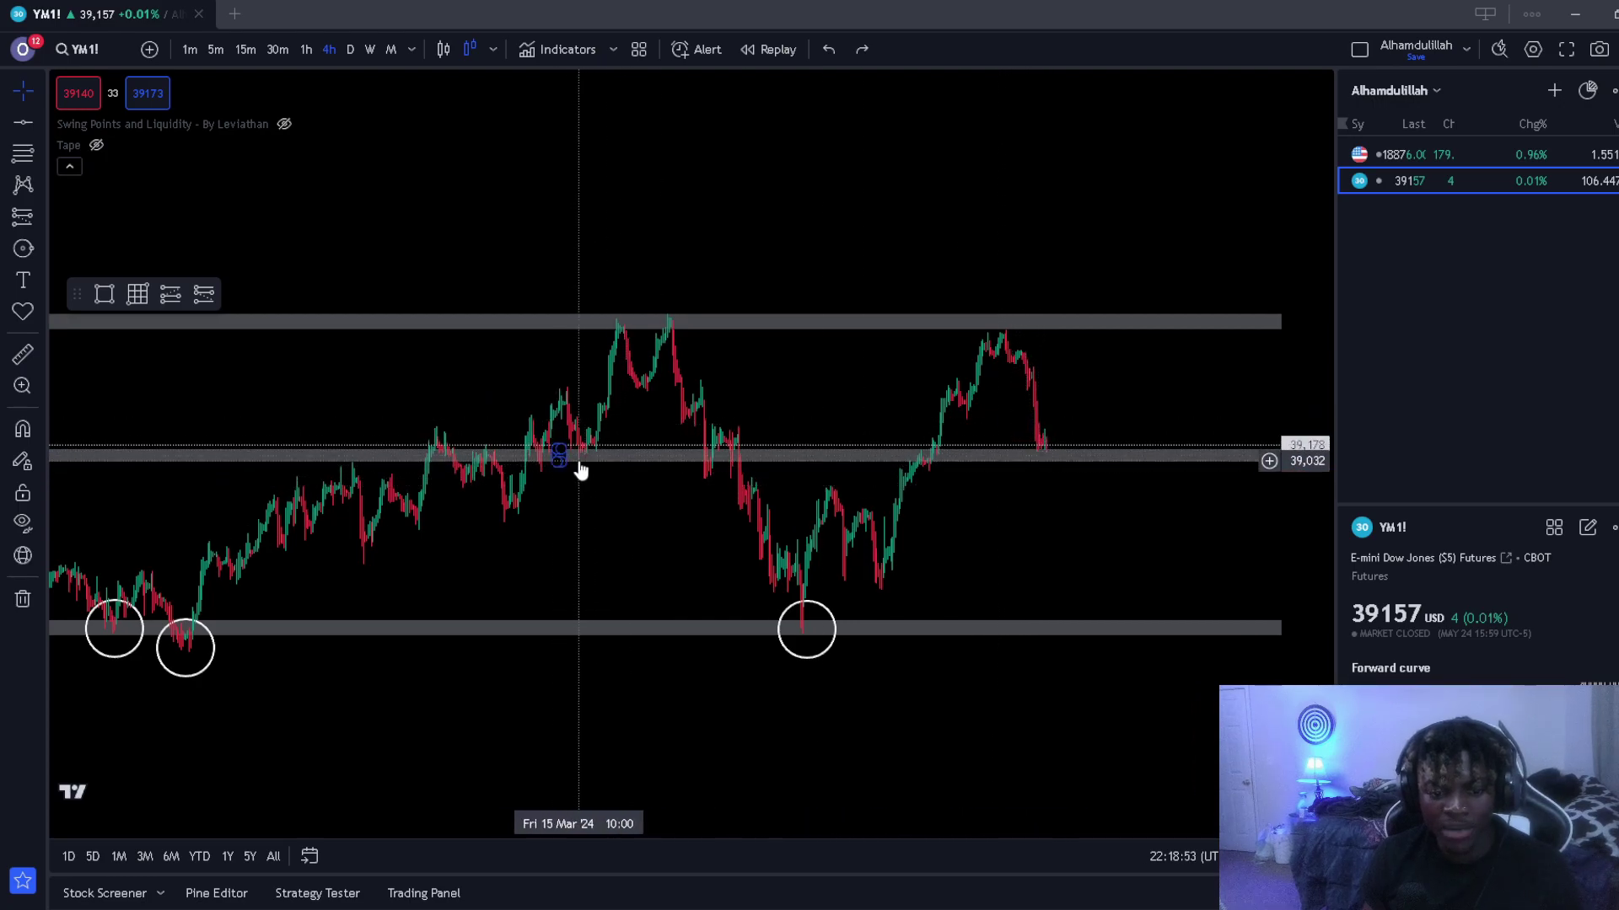
pyautogui.click(806, 629)
pyautogui.hotkey('ctrl', 'c')
pyautogui.hotkey('ctrl', 'v')
pyautogui.moveTo(805, 588); pyautogui.dragTo(580, 440)
pyautogui.moveTo(599, 494); pyautogui.dragTo(590, 507)
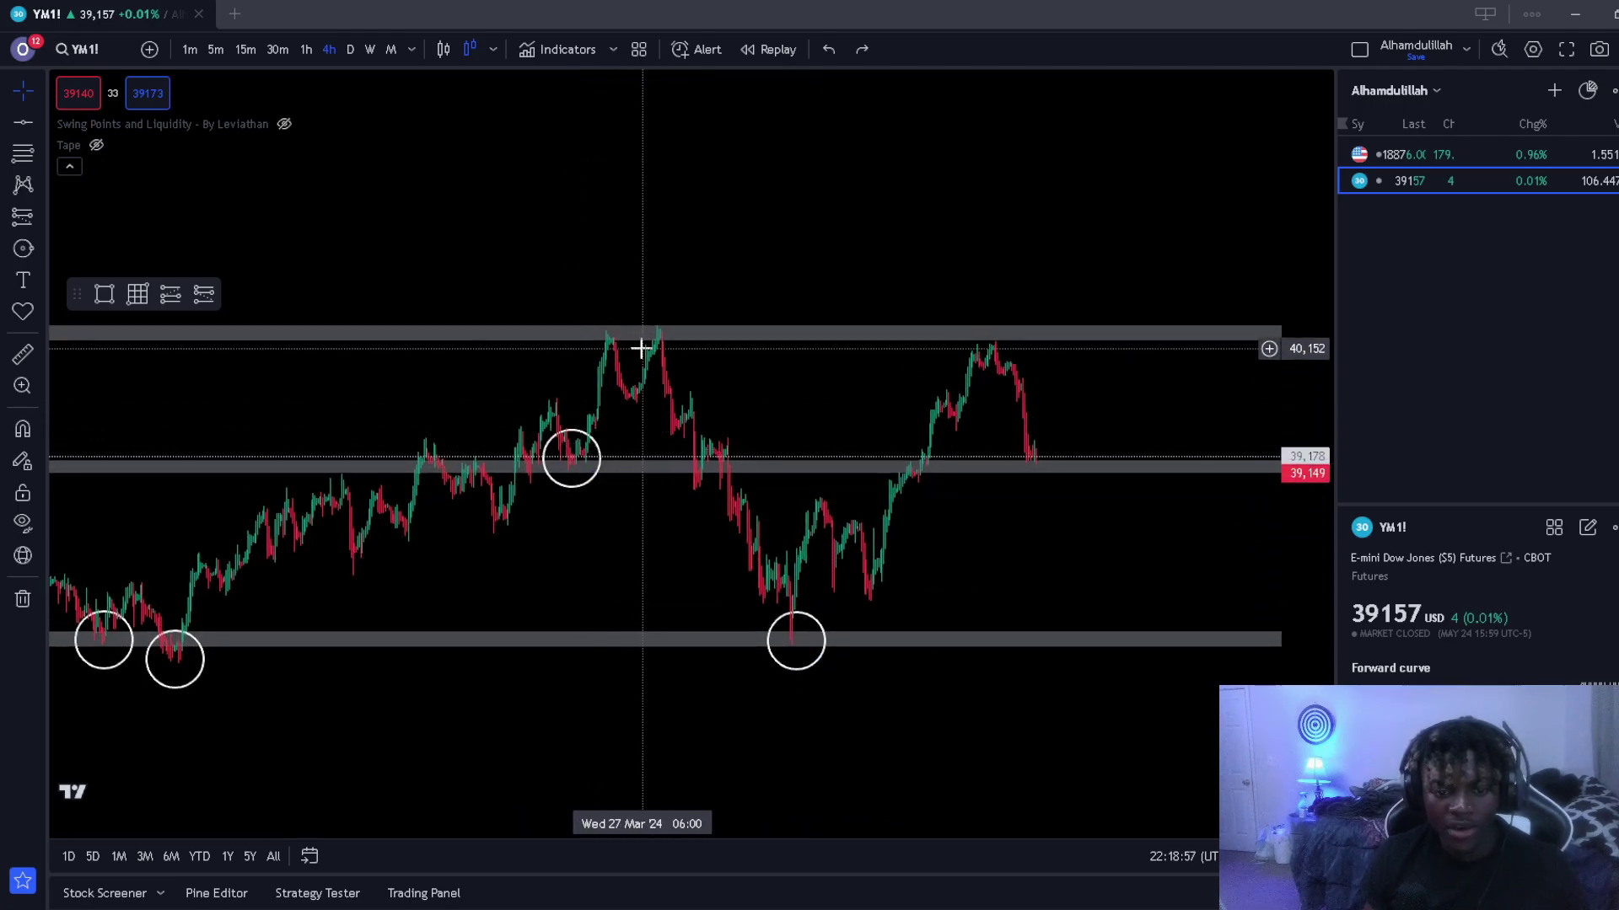
# Step: View price around the middle zone on the 15-minute and 30-minute timeframes and return to the 4-hour chart
pyautogui.moveTo(1050, 539); pyautogui.dragTo(991, 539)
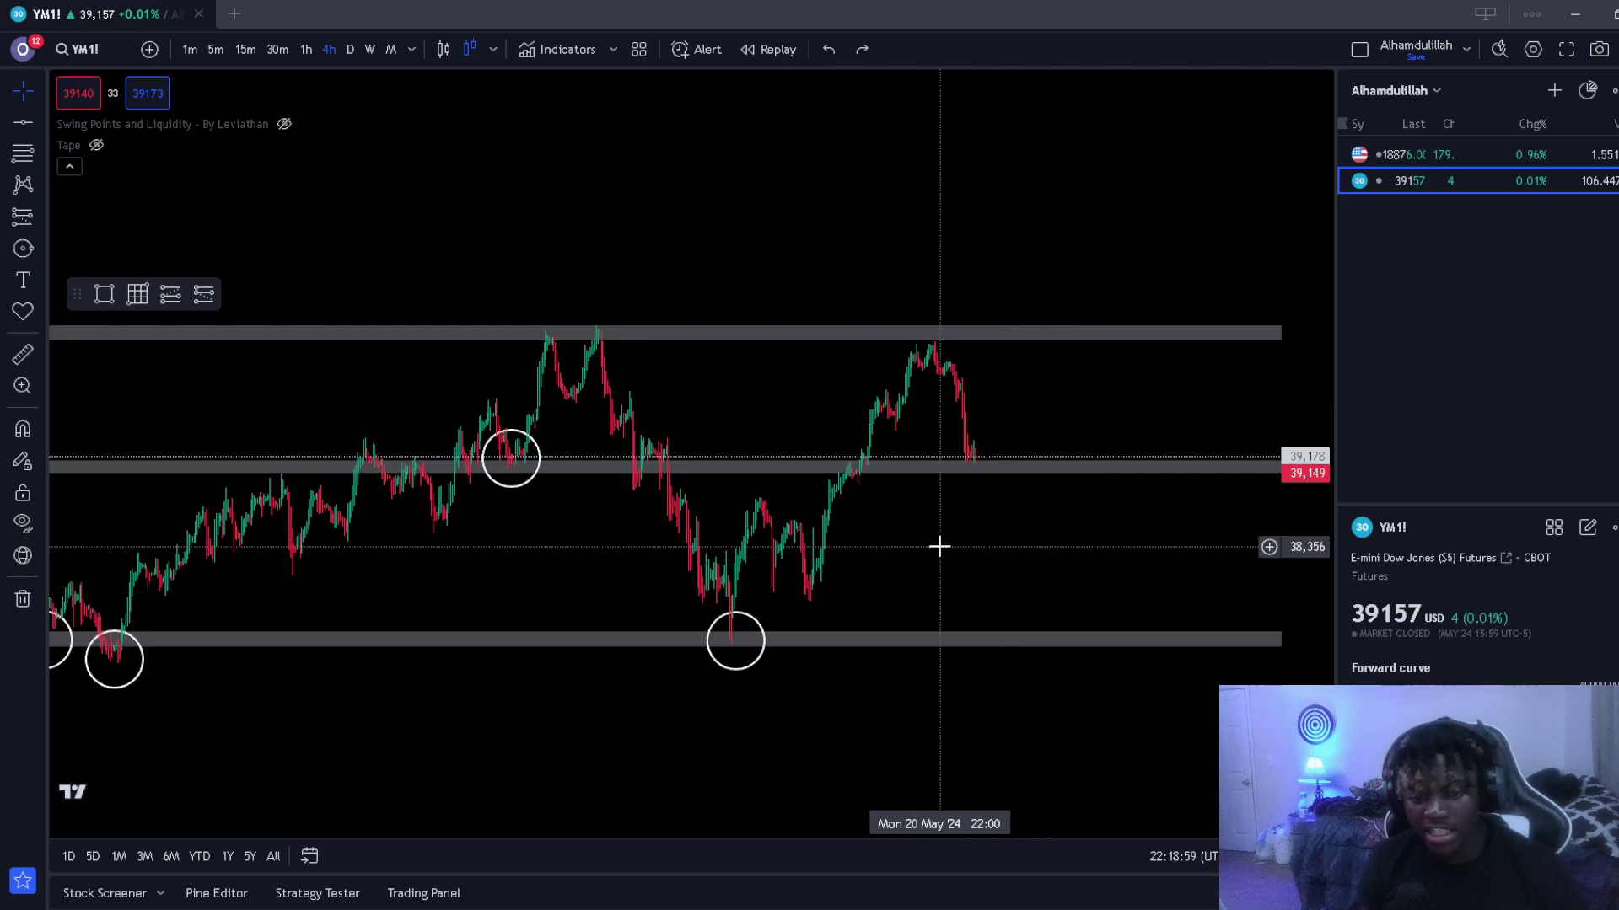
pyautogui.moveTo(561, 516); pyautogui.dragTo(663, 538)
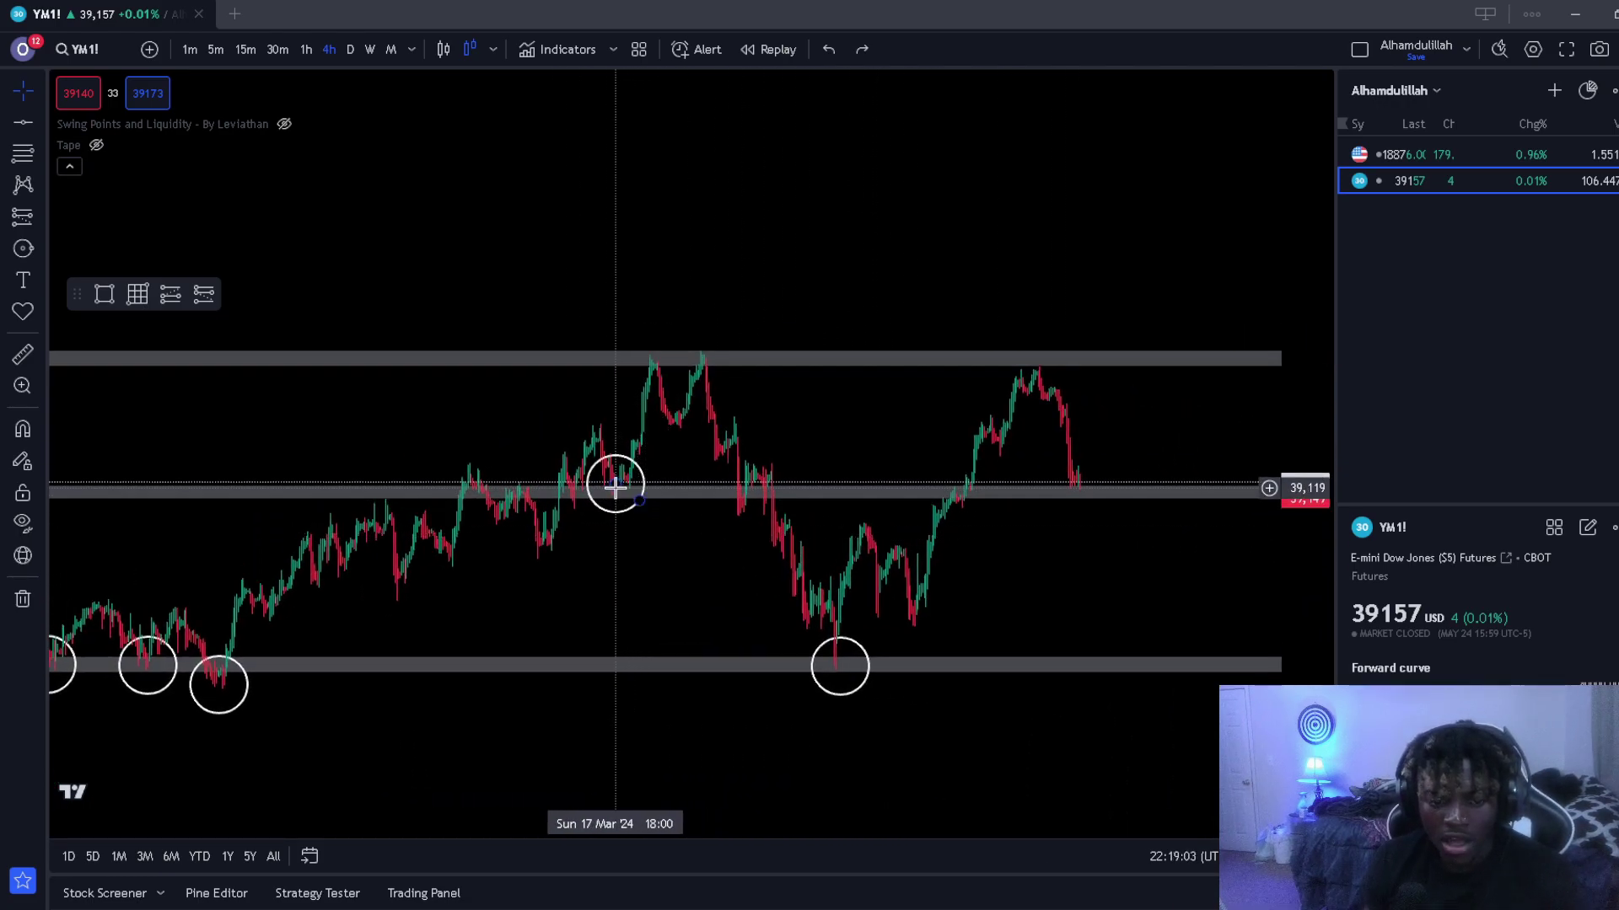
pyautogui.moveTo(651, 554); pyautogui.dragTo(655, 532)
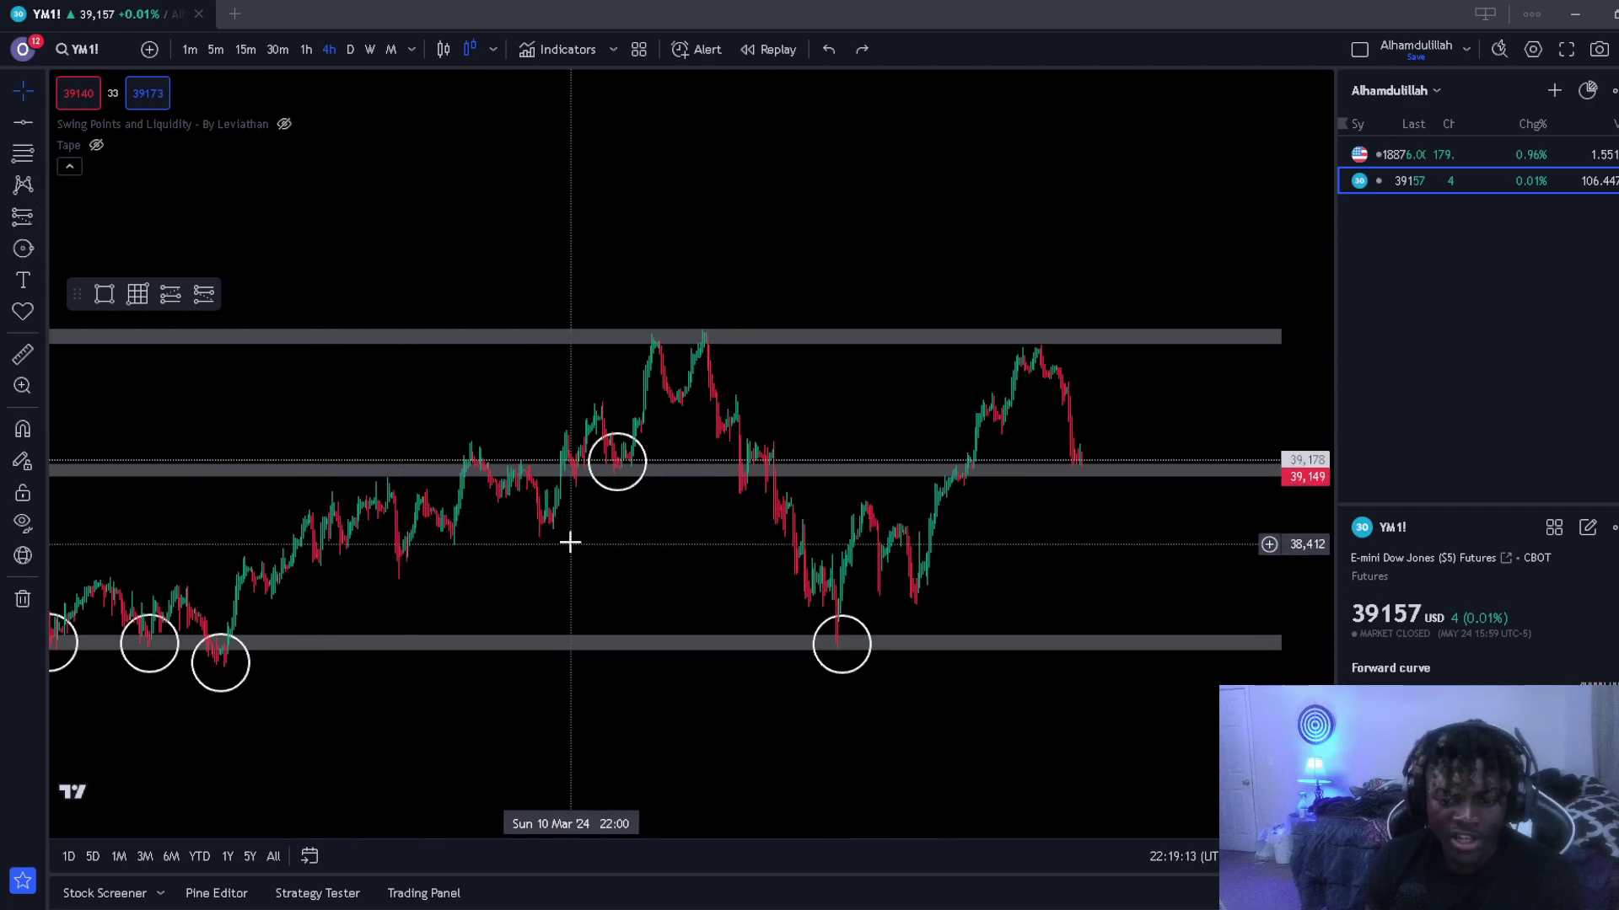
pyautogui.scroll(5, 857, 513)
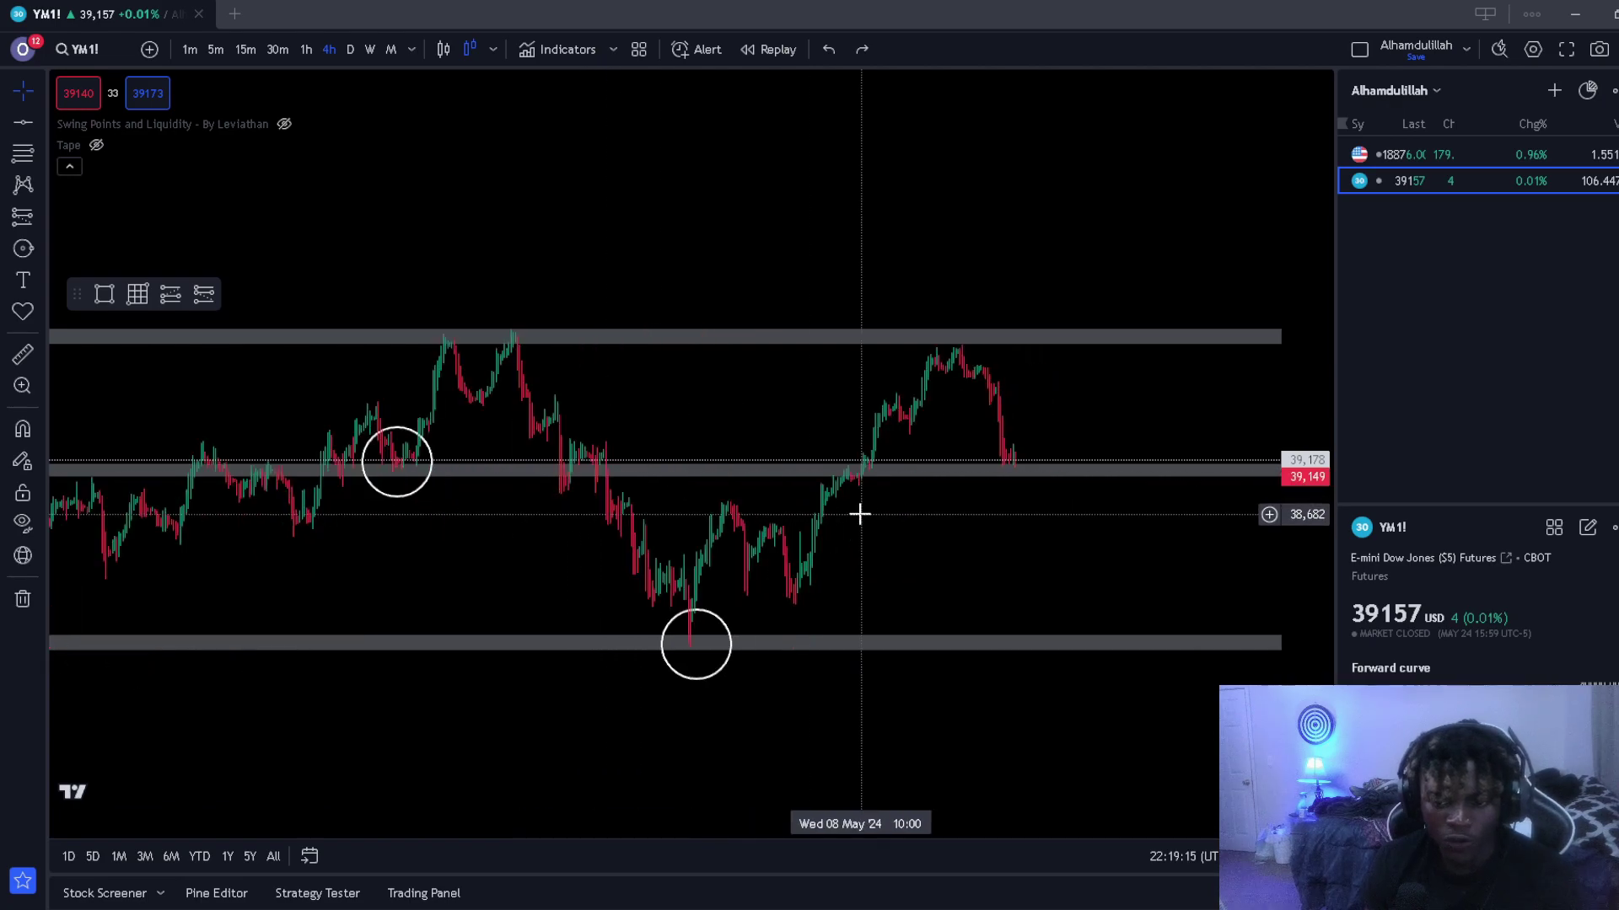
pyautogui.click(251, 49)
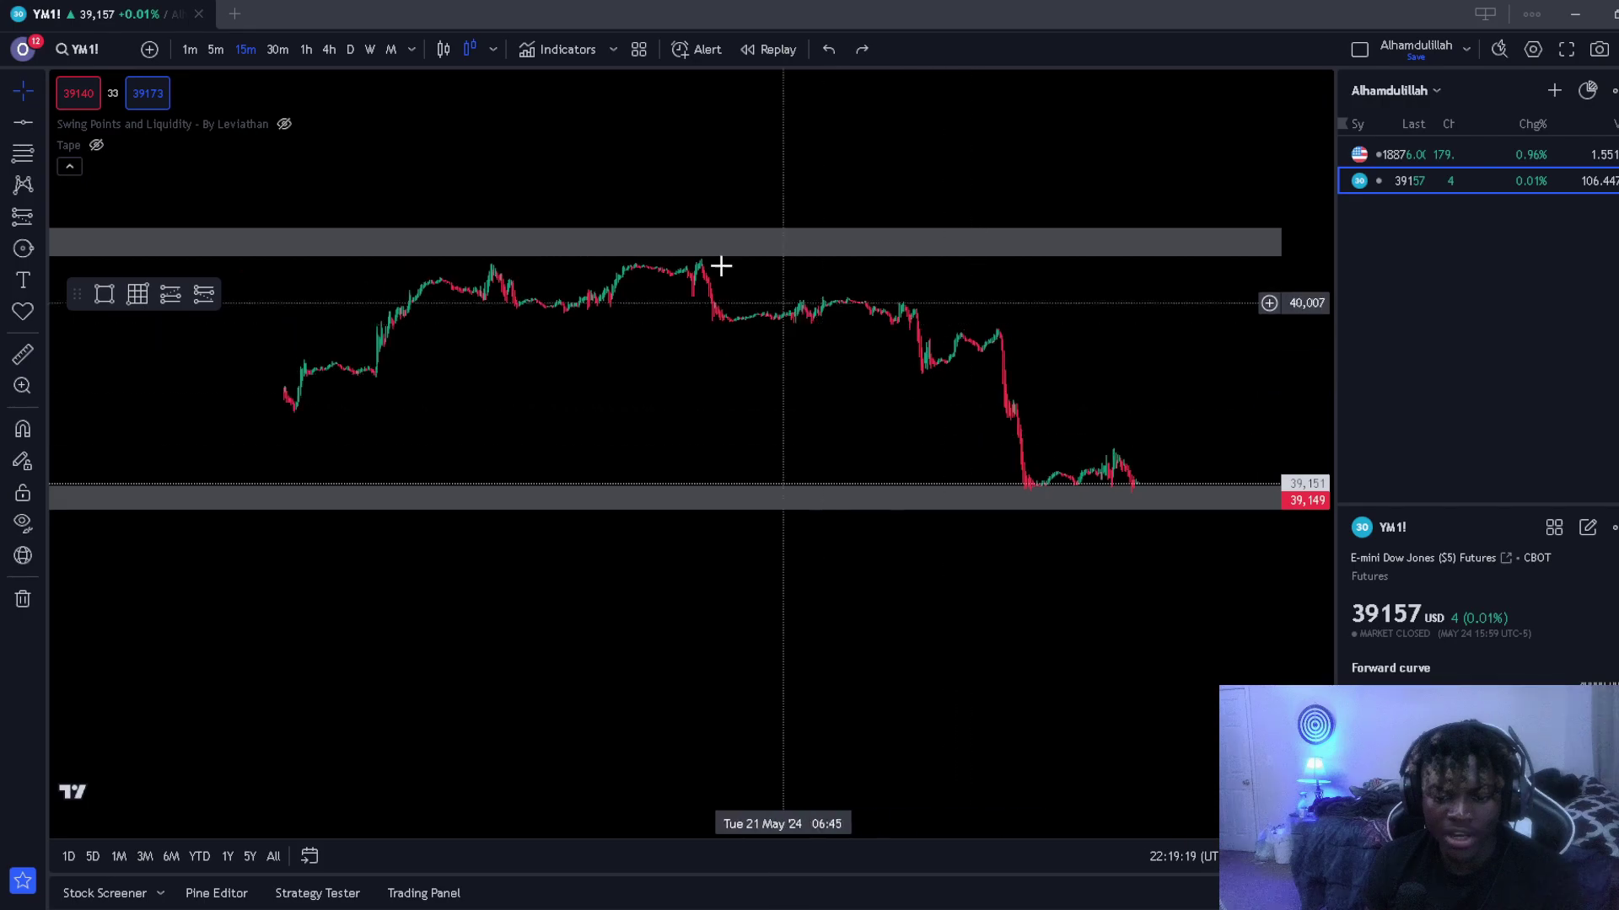
pyautogui.click(281, 49)
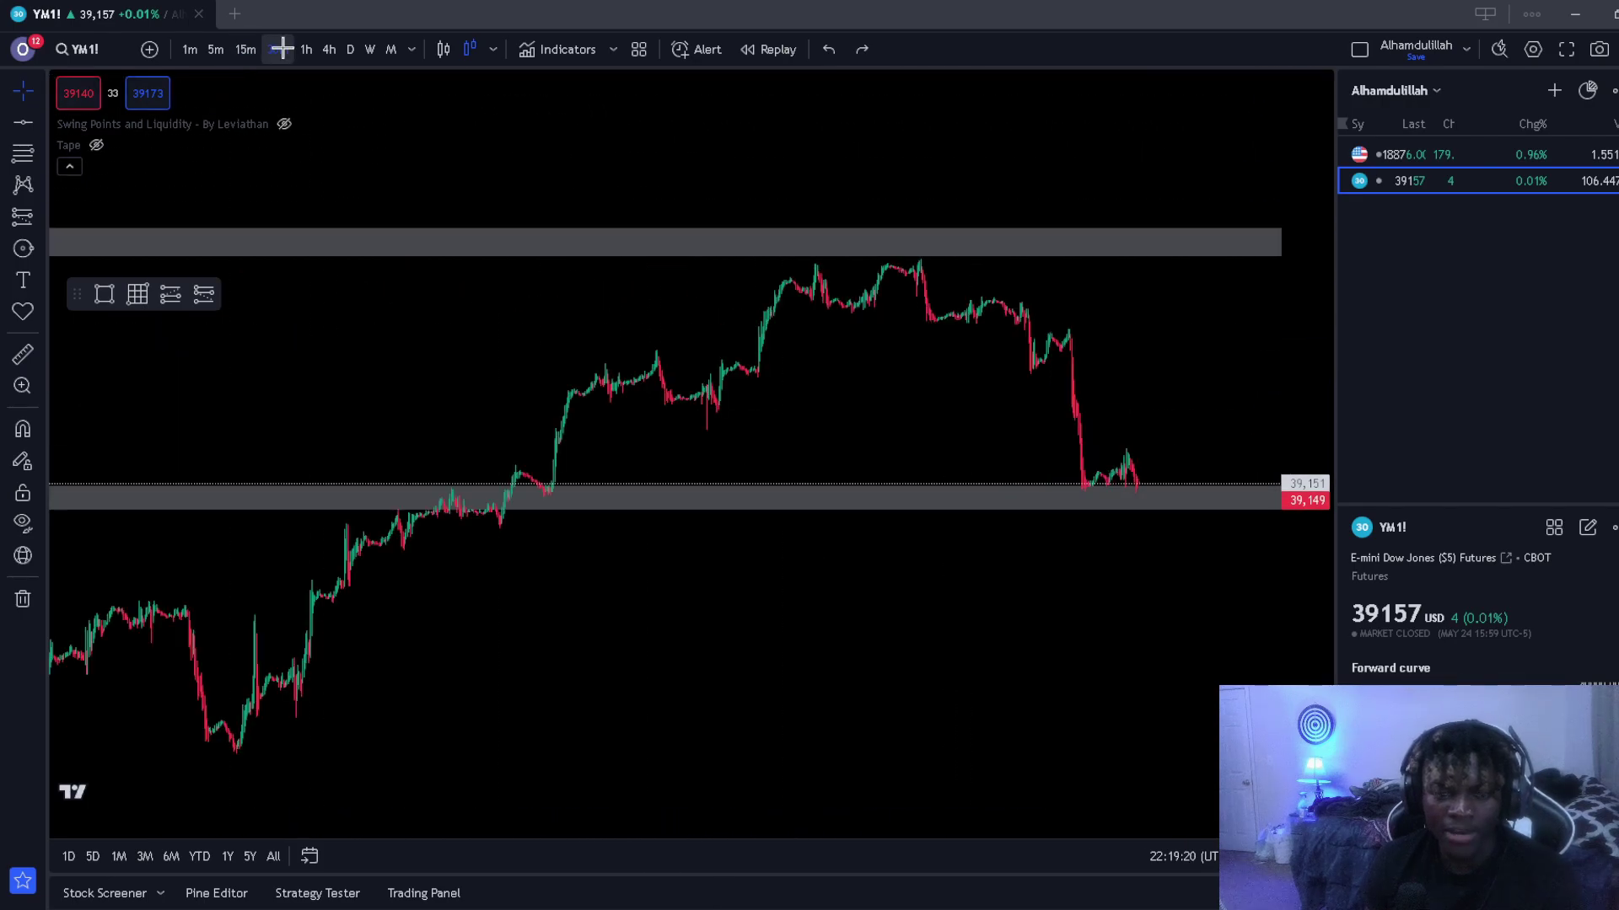
pyautogui.click(325, 49)
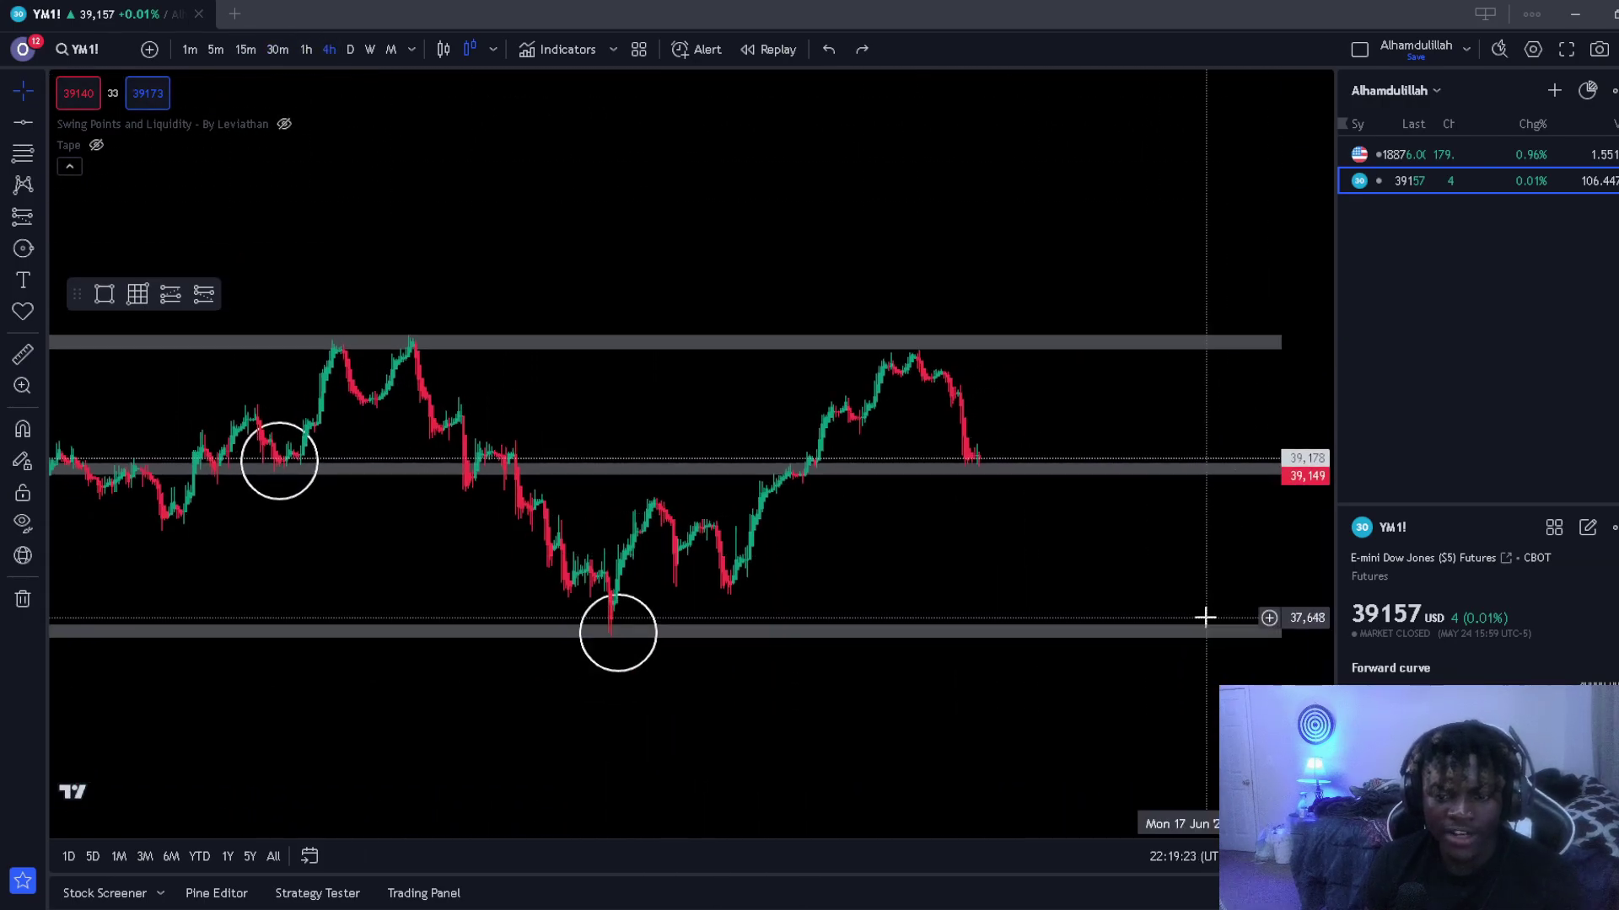
# Step: Examine the circled reactions on the 4-hour chart, check the middle zone on the 5-minute timeframe, and return to 4-hour
pyautogui.moveTo(1321, 430); pyautogui.dragTo(1307, 574)
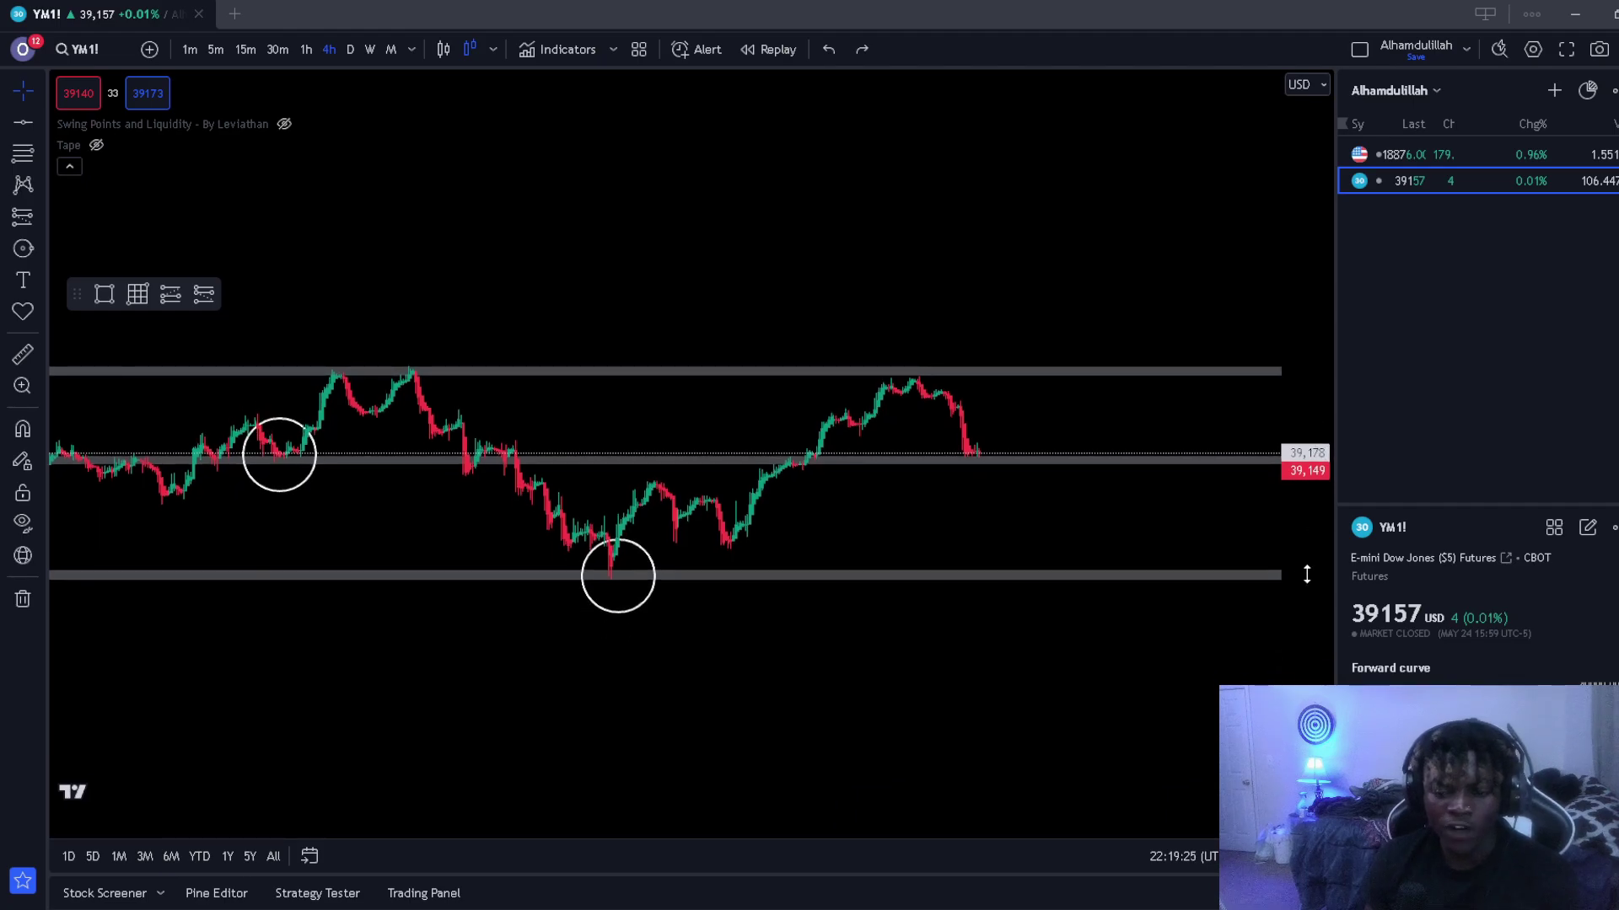
pyautogui.moveTo(939, 509); pyautogui.dragTo(863, 571)
pyautogui.scroll(-3, 1086, 505)
pyautogui.moveTo(1308, 621); pyautogui.dragTo(1200, 300)
pyautogui.moveTo(980, 635); pyautogui.dragTo(1045, 464)
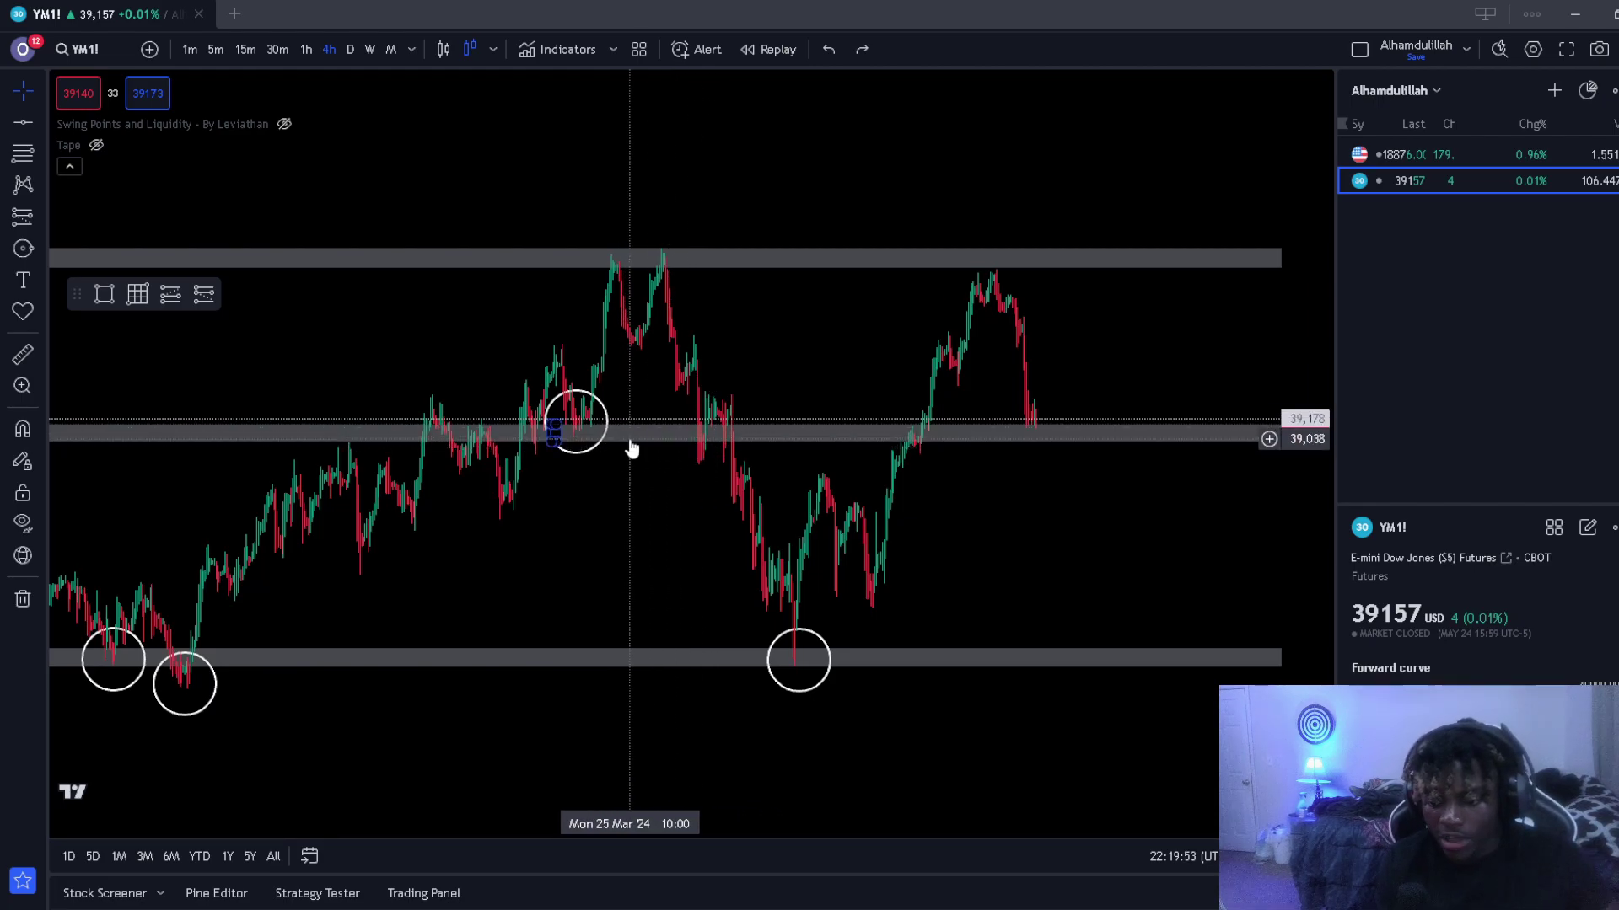
pyautogui.click(209, 46)
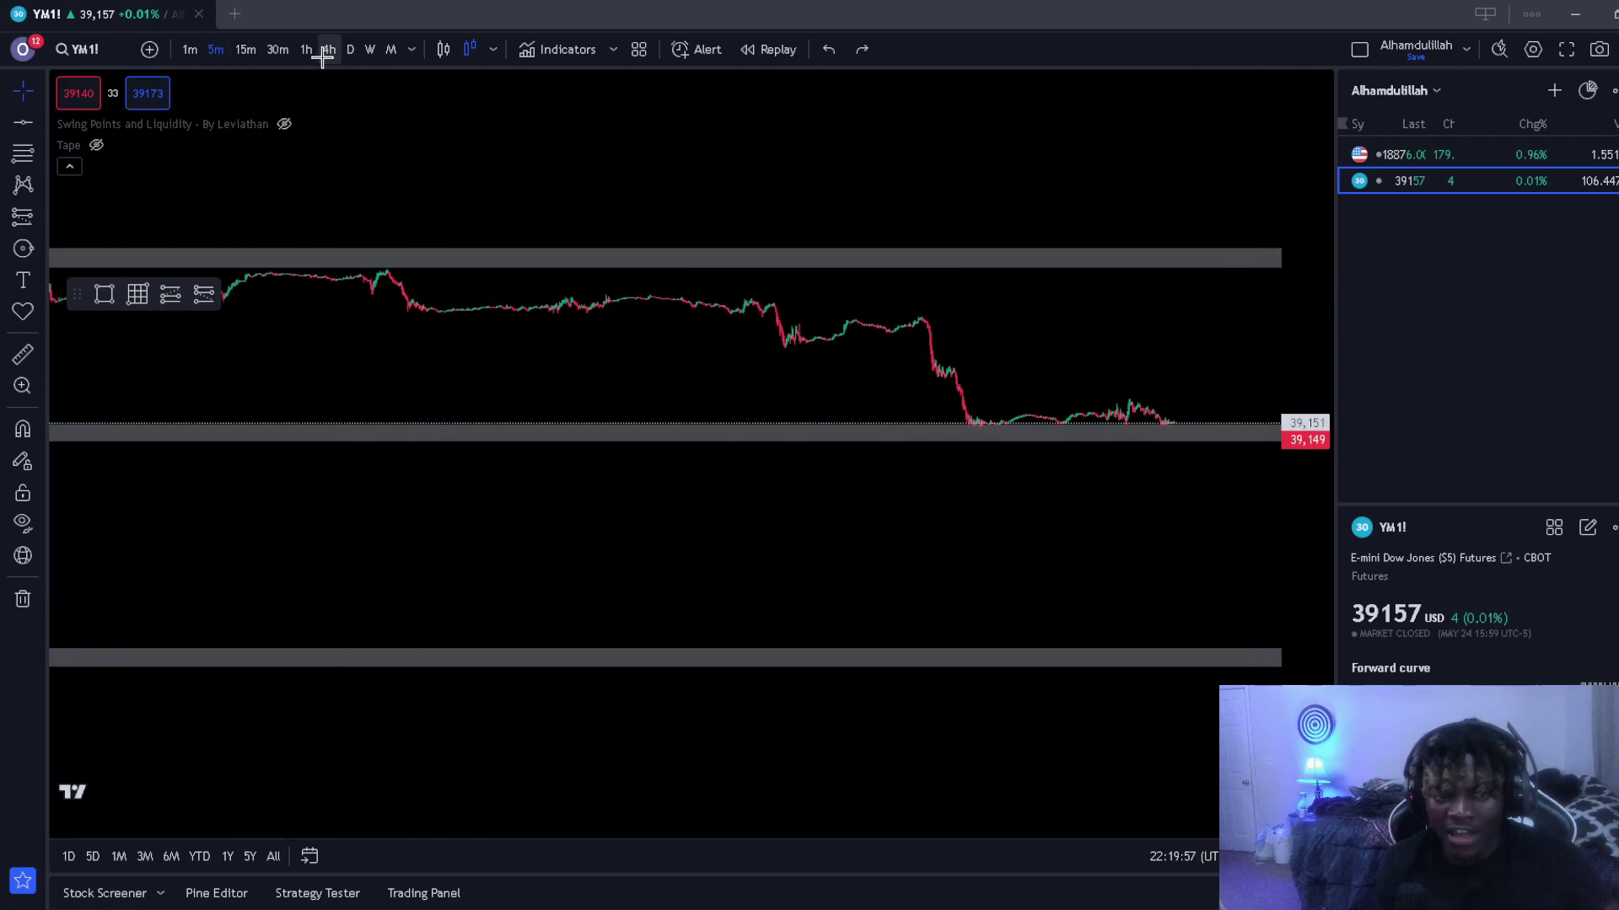
pyautogui.scroll(5, 620, 304)
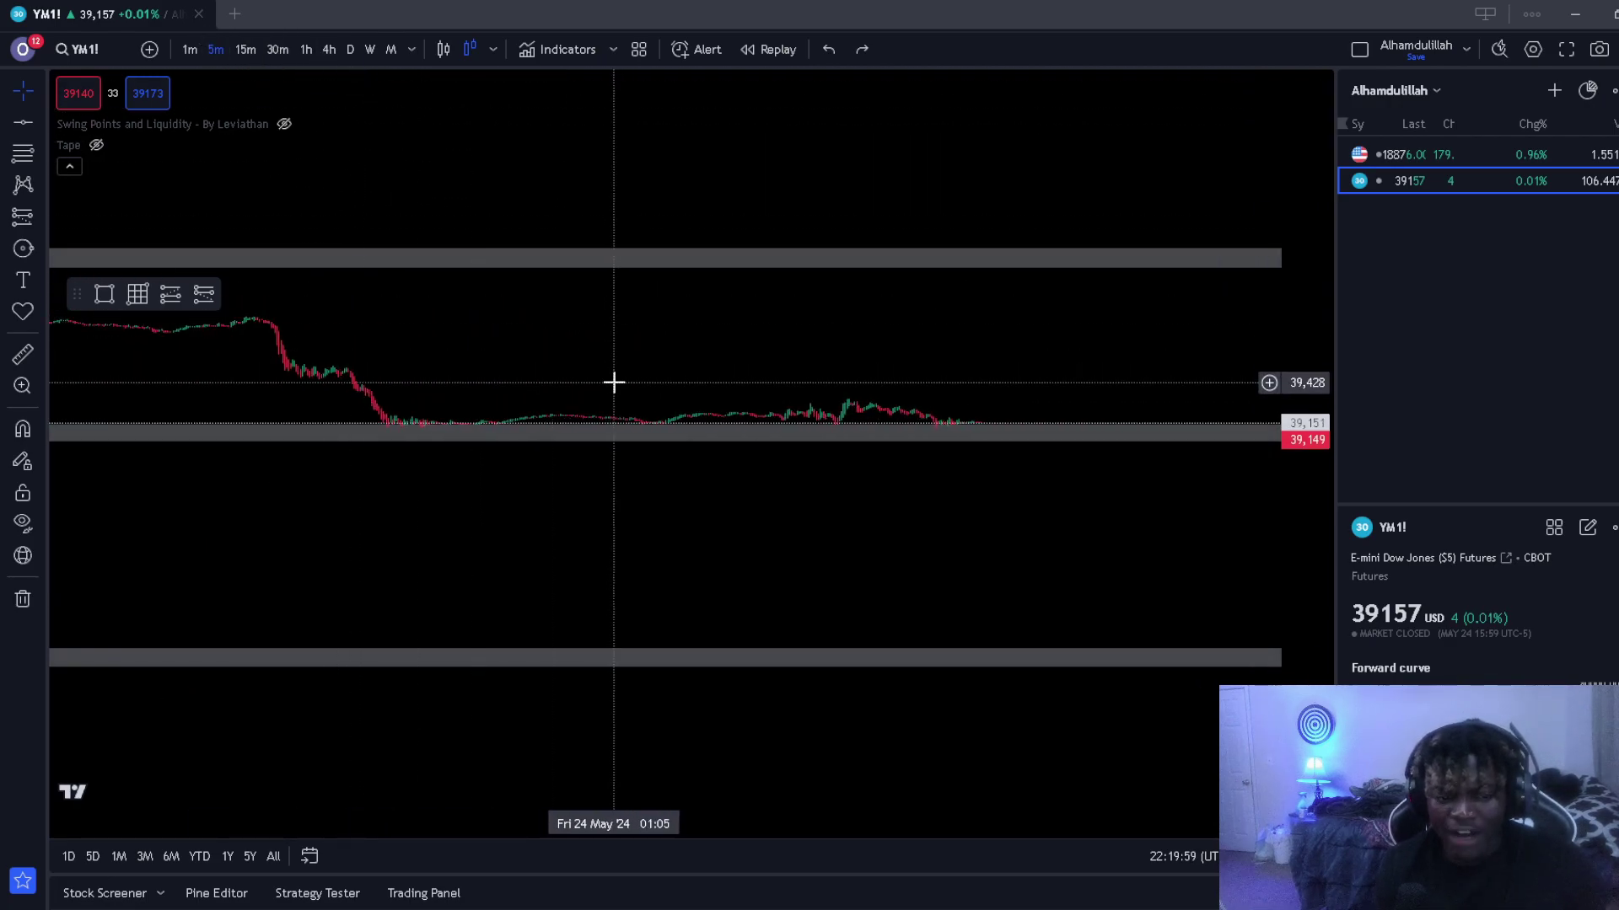
pyautogui.scroll(-3, 620, 390)
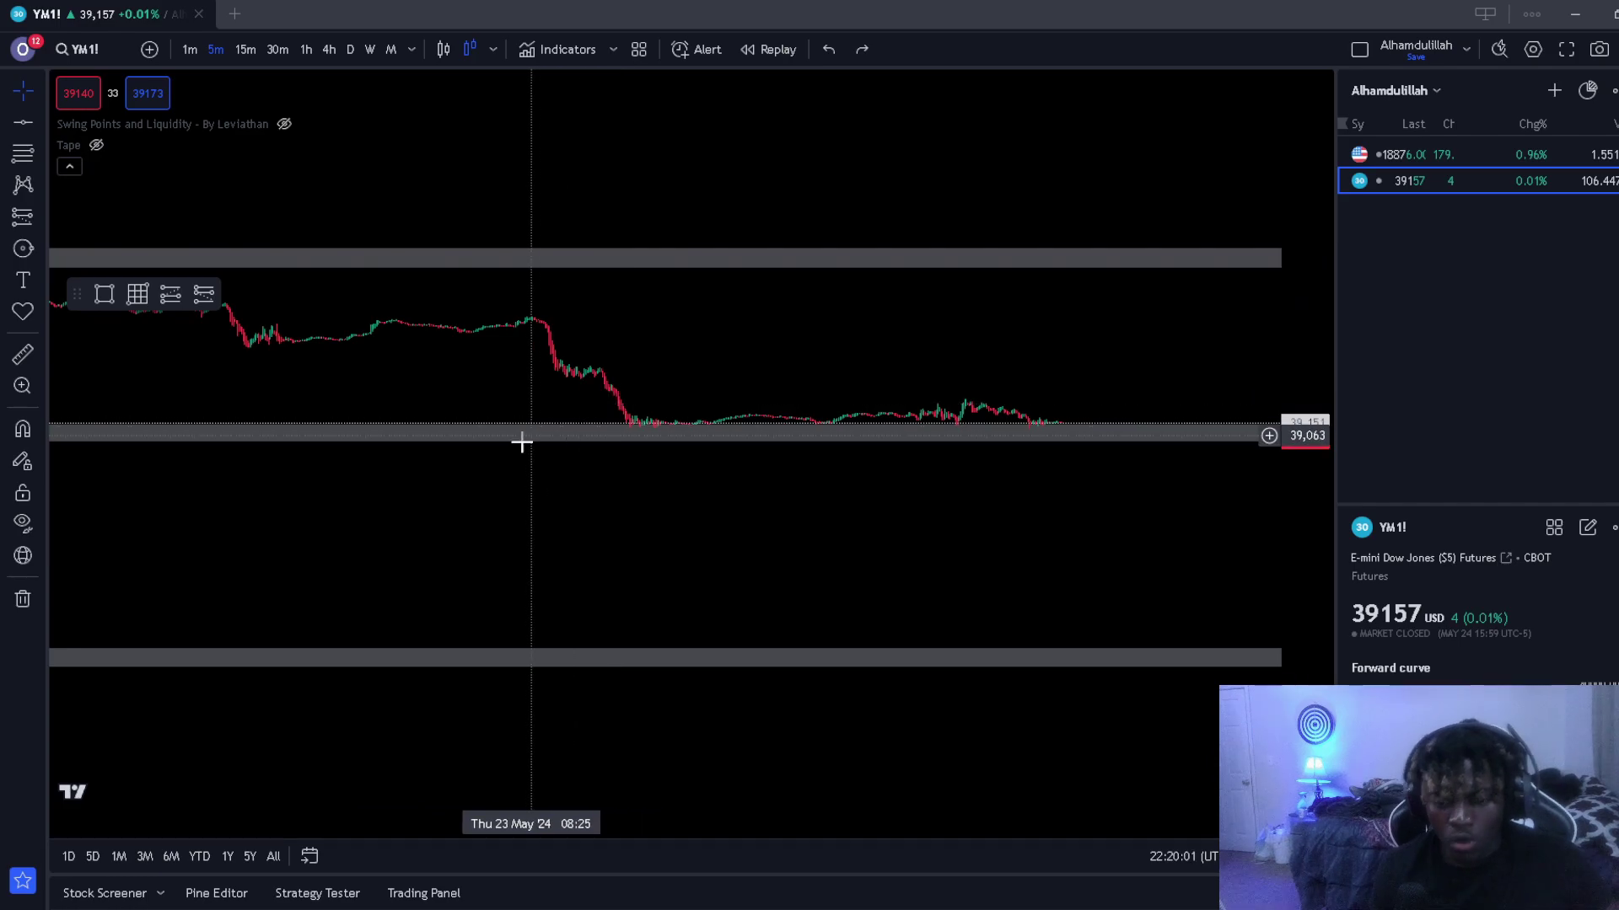
pyautogui.scroll(-2, 472, 506)
pyautogui.click(331, 51)
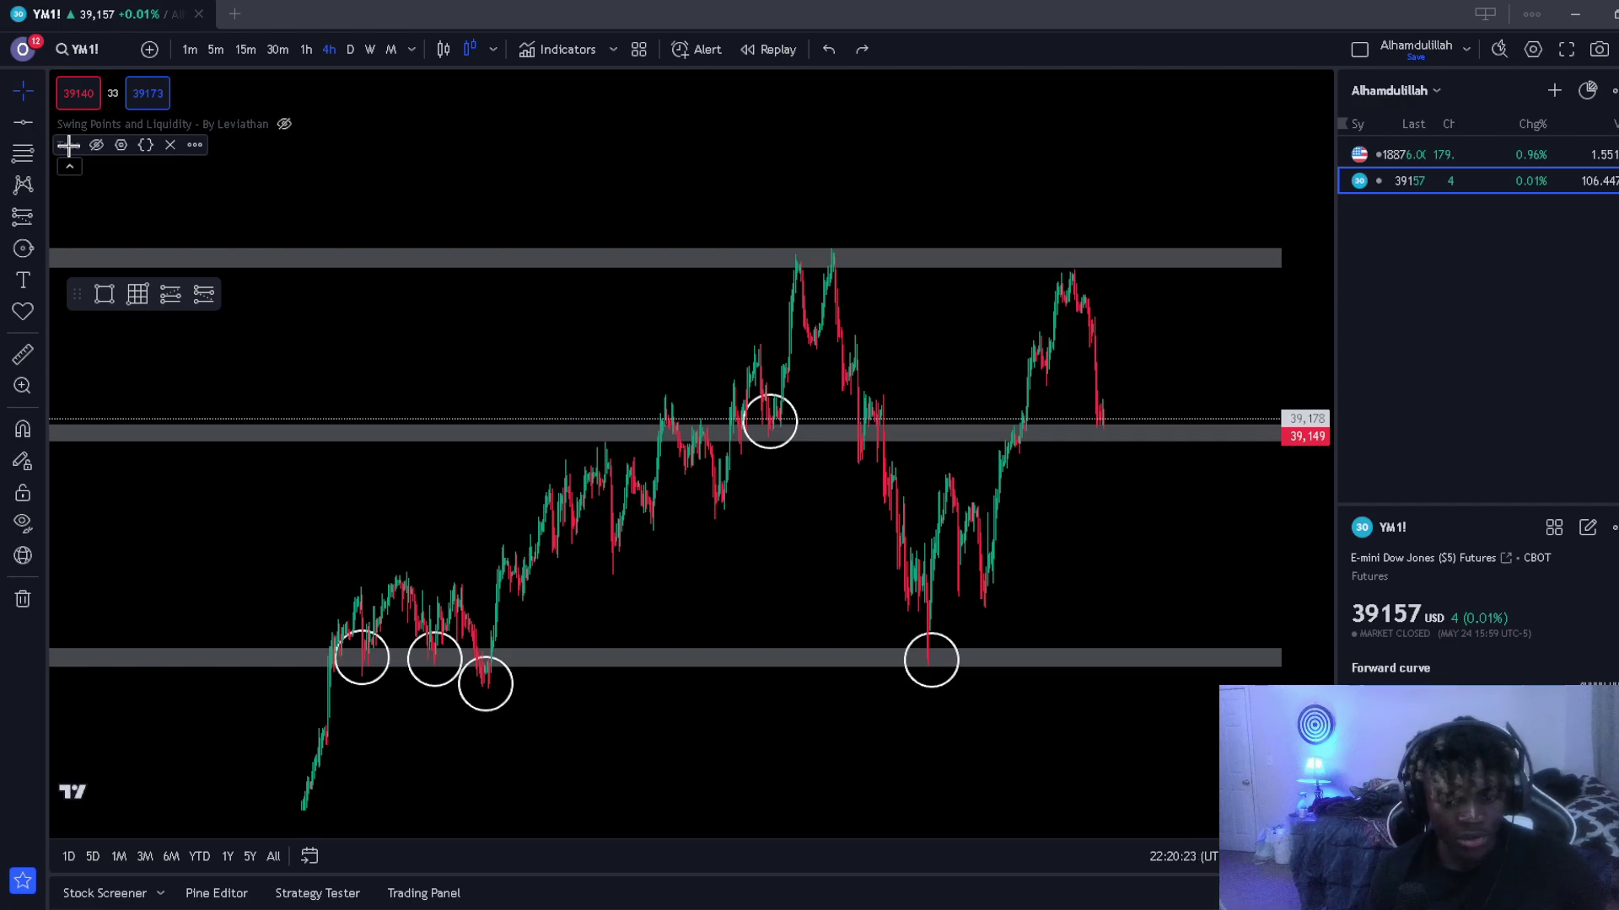
# Step: Show the chart in fullscreen and make the Swing Points and Liquidity indicator visible
pyautogui.click(1561, 49)
pyautogui.moveTo(943, 318); pyautogui.dragTo(426, 354)
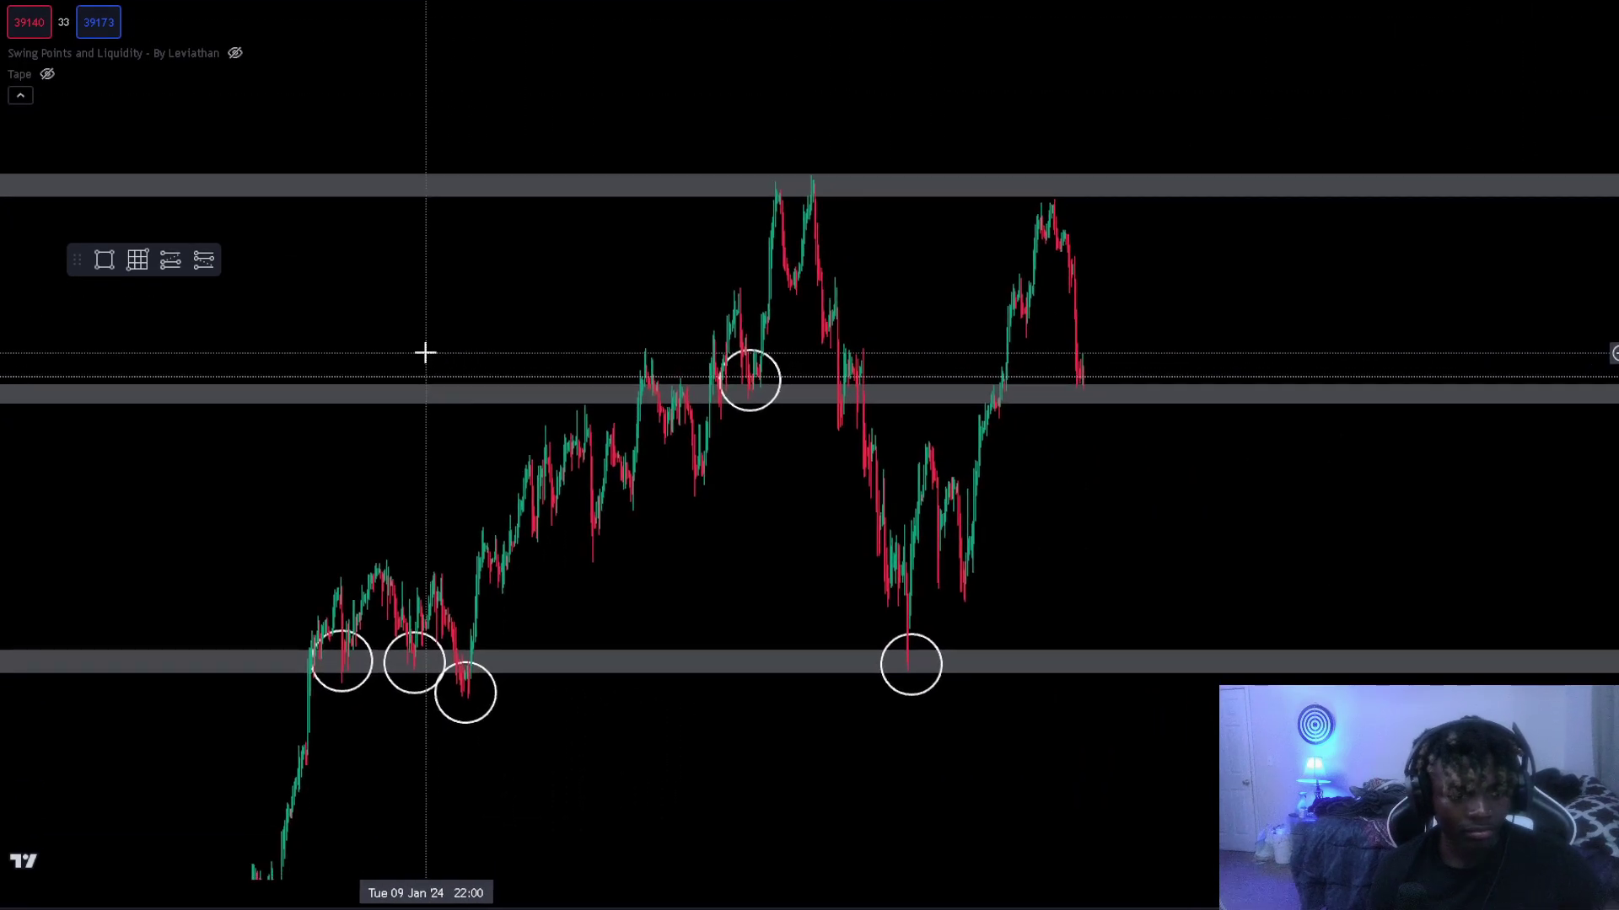
pyautogui.click(235, 53)
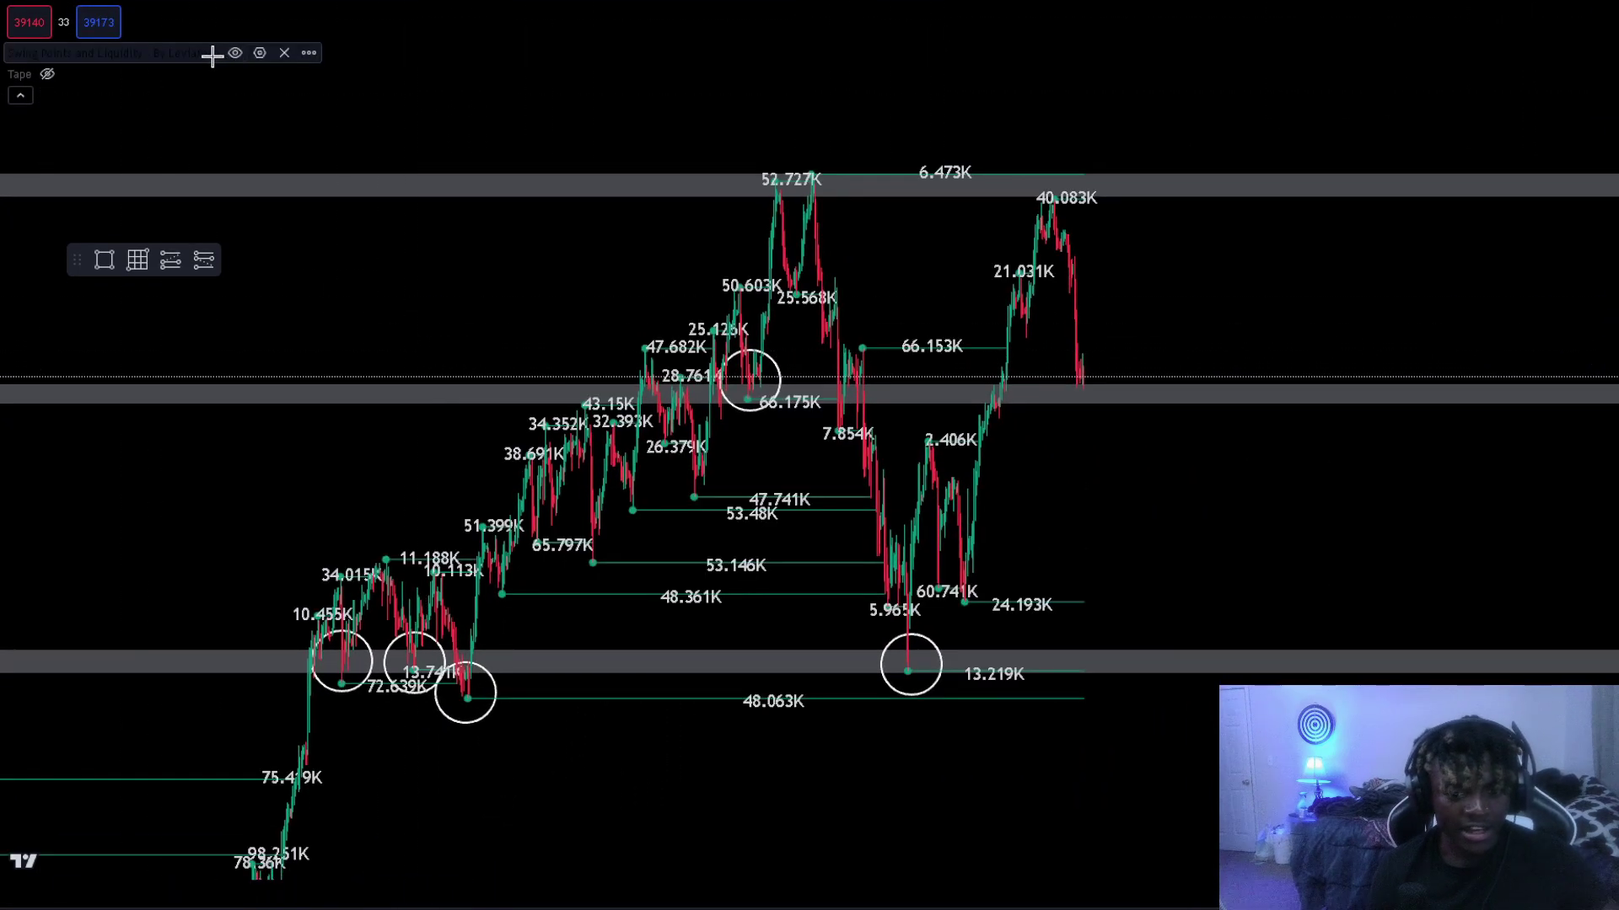
# Step: Examine the indicator's labels at the circled lows of the lower zone and at the highs of the upper zone
pyautogui.moveTo(713, 680); pyautogui.dragTo(715, 672)
pyautogui.click(384, 678)
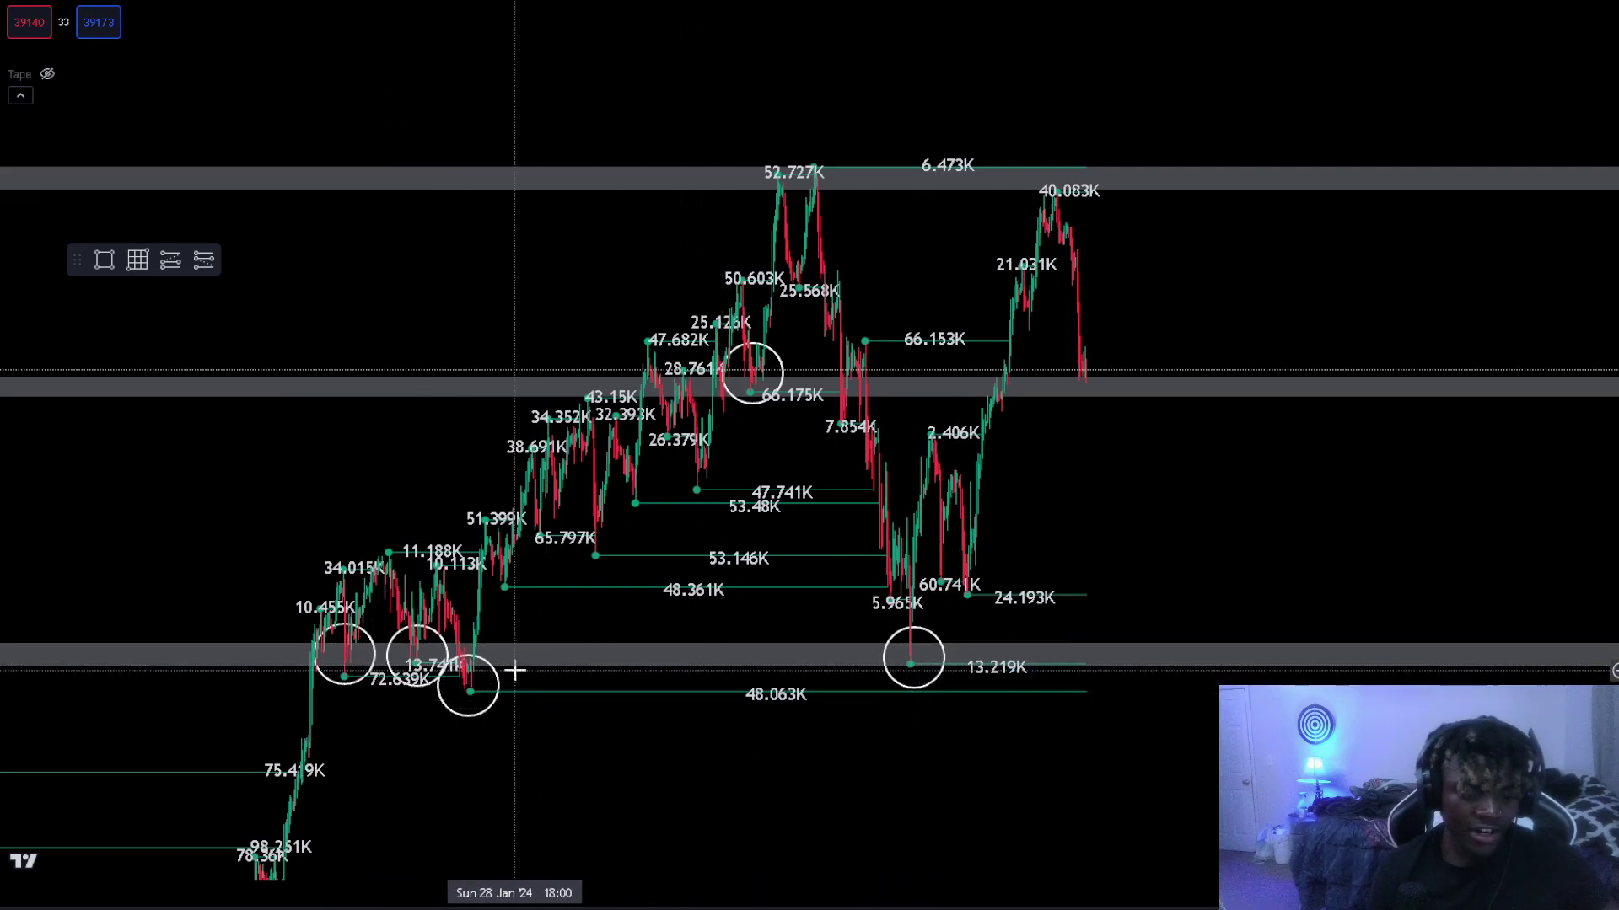
pyautogui.moveTo(761, 743); pyautogui.dragTo(598, 785)
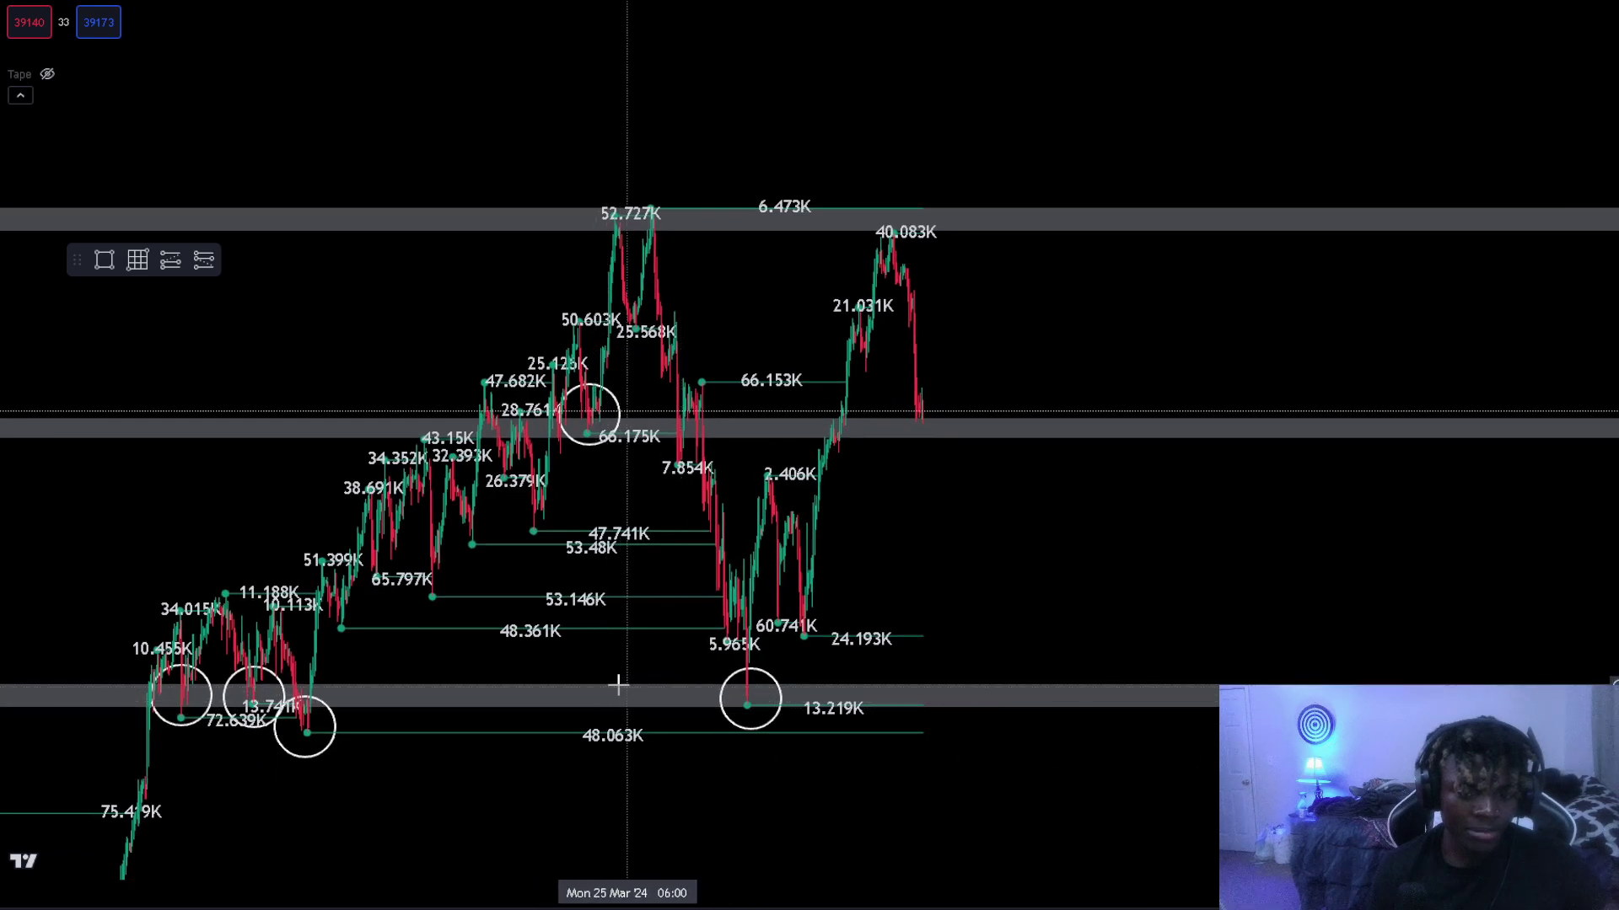
pyautogui.moveTo(953, 564); pyautogui.dragTo(1222, 680)
pyautogui.scroll(6, 592, 380)
pyautogui.moveTo(593, 380); pyautogui.dragTo(831, 440)
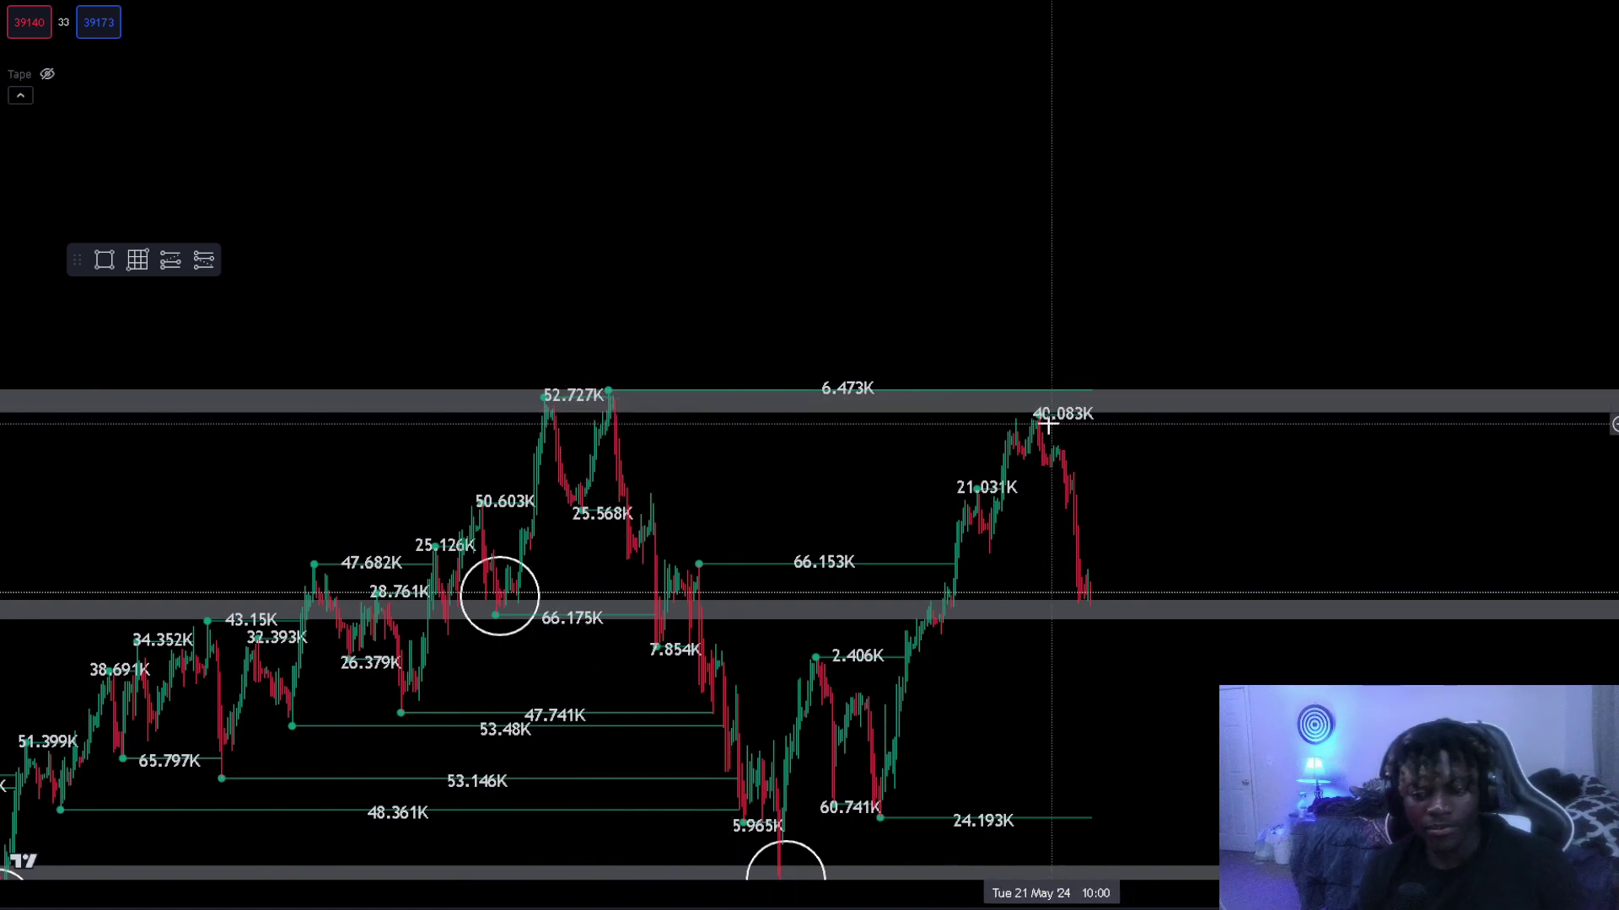
pyautogui.click(846, 401)
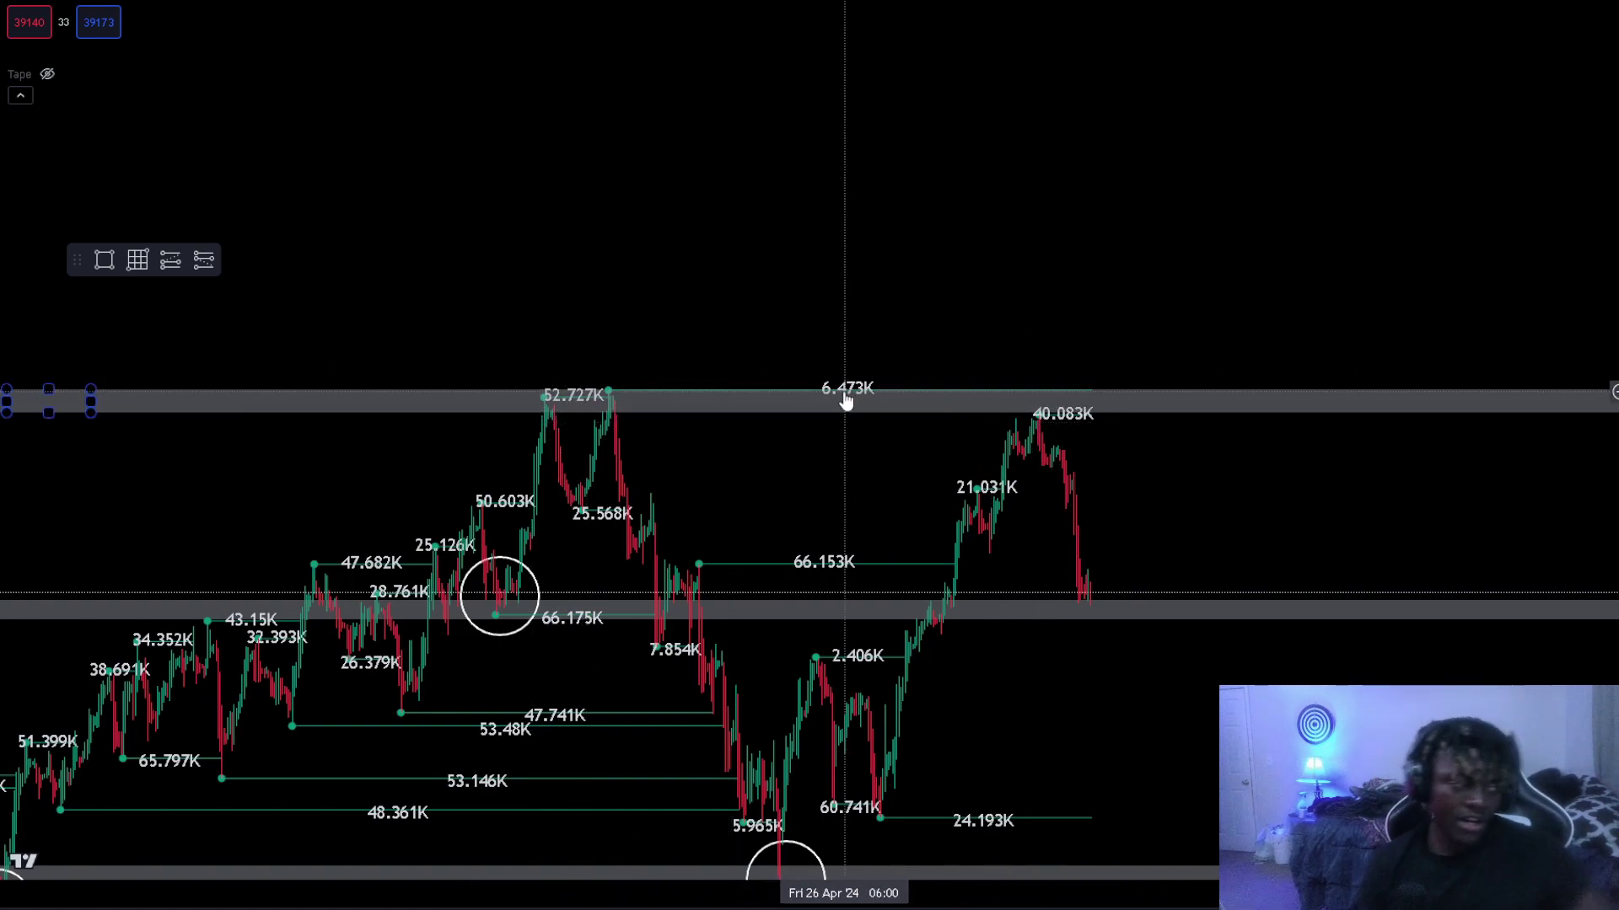
# Step: Examine the indicator's swing-level lines between the zones across the January to May price action
pyautogui.scroll(-1, 844, 399)
pyautogui.moveTo(1010, 313); pyautogui.dragTo(890, 253)
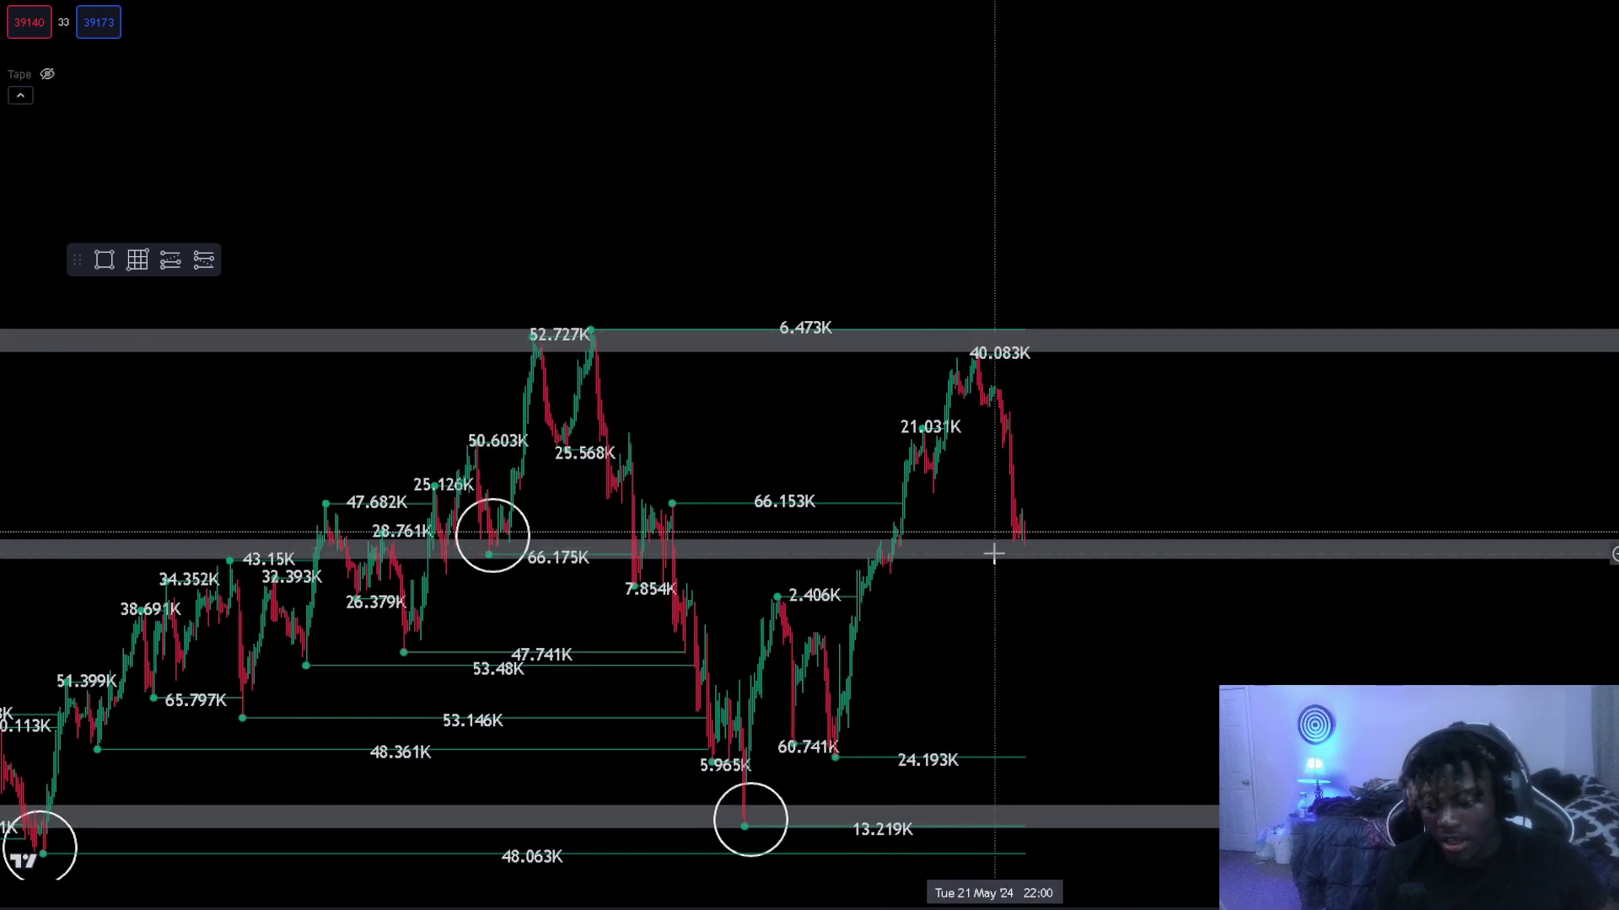
pyautogui.moveTo(1121, 614); pyautogui.dragTo(1127, 562)
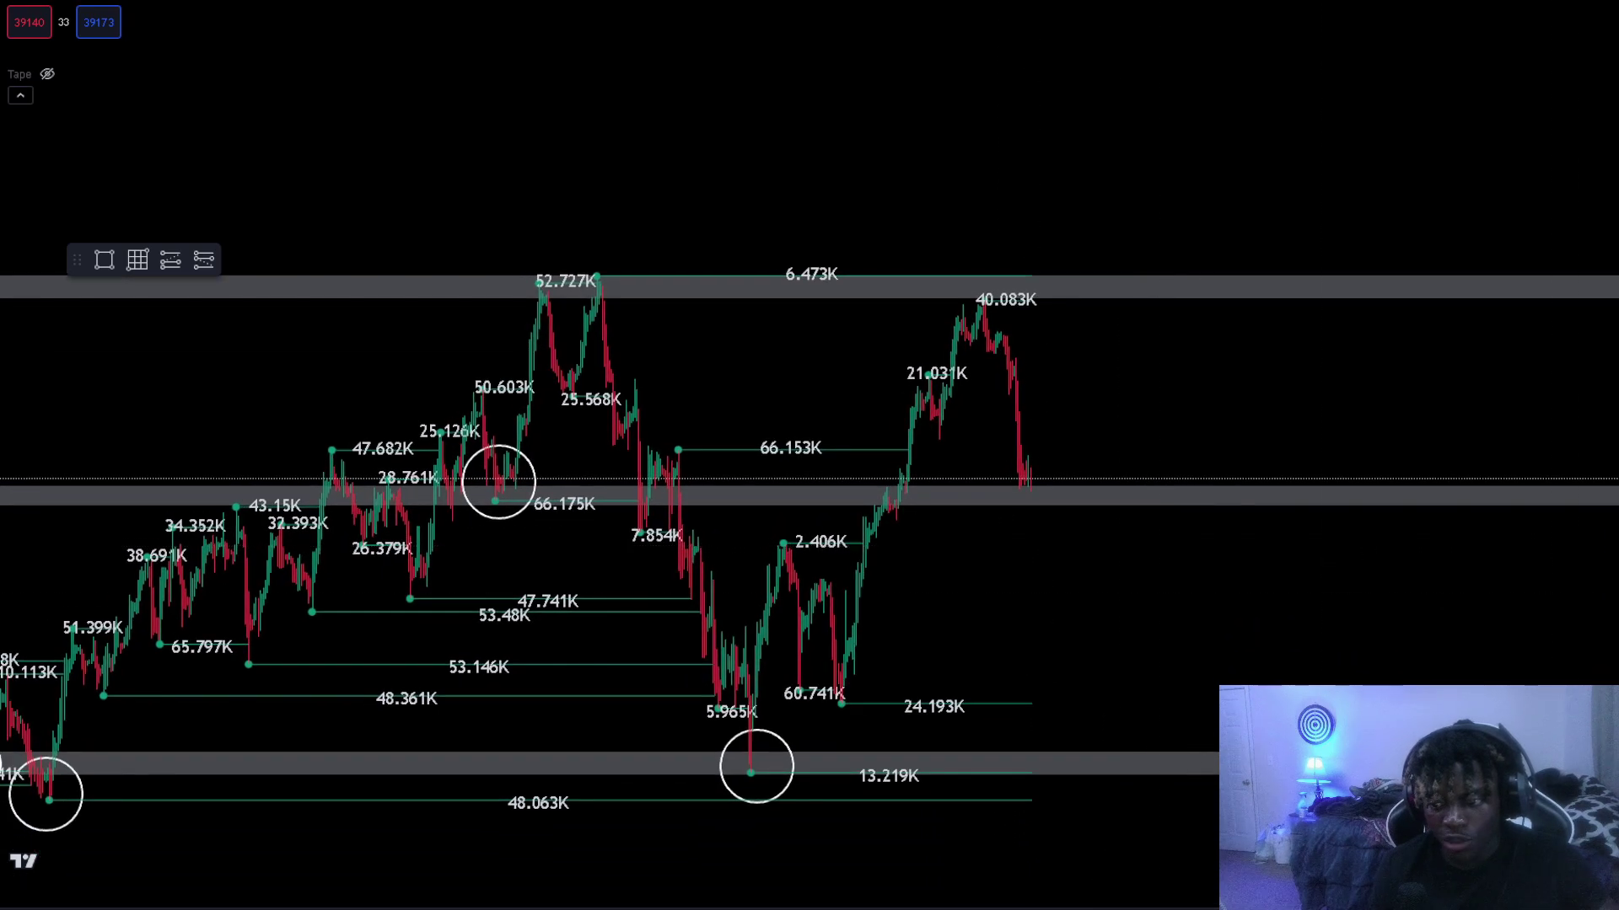
pyautogui.moveTo(1612, 553); pyautogui.dragTo(1612, 799)
pyautogui.scroll(-1, 1217, 785)
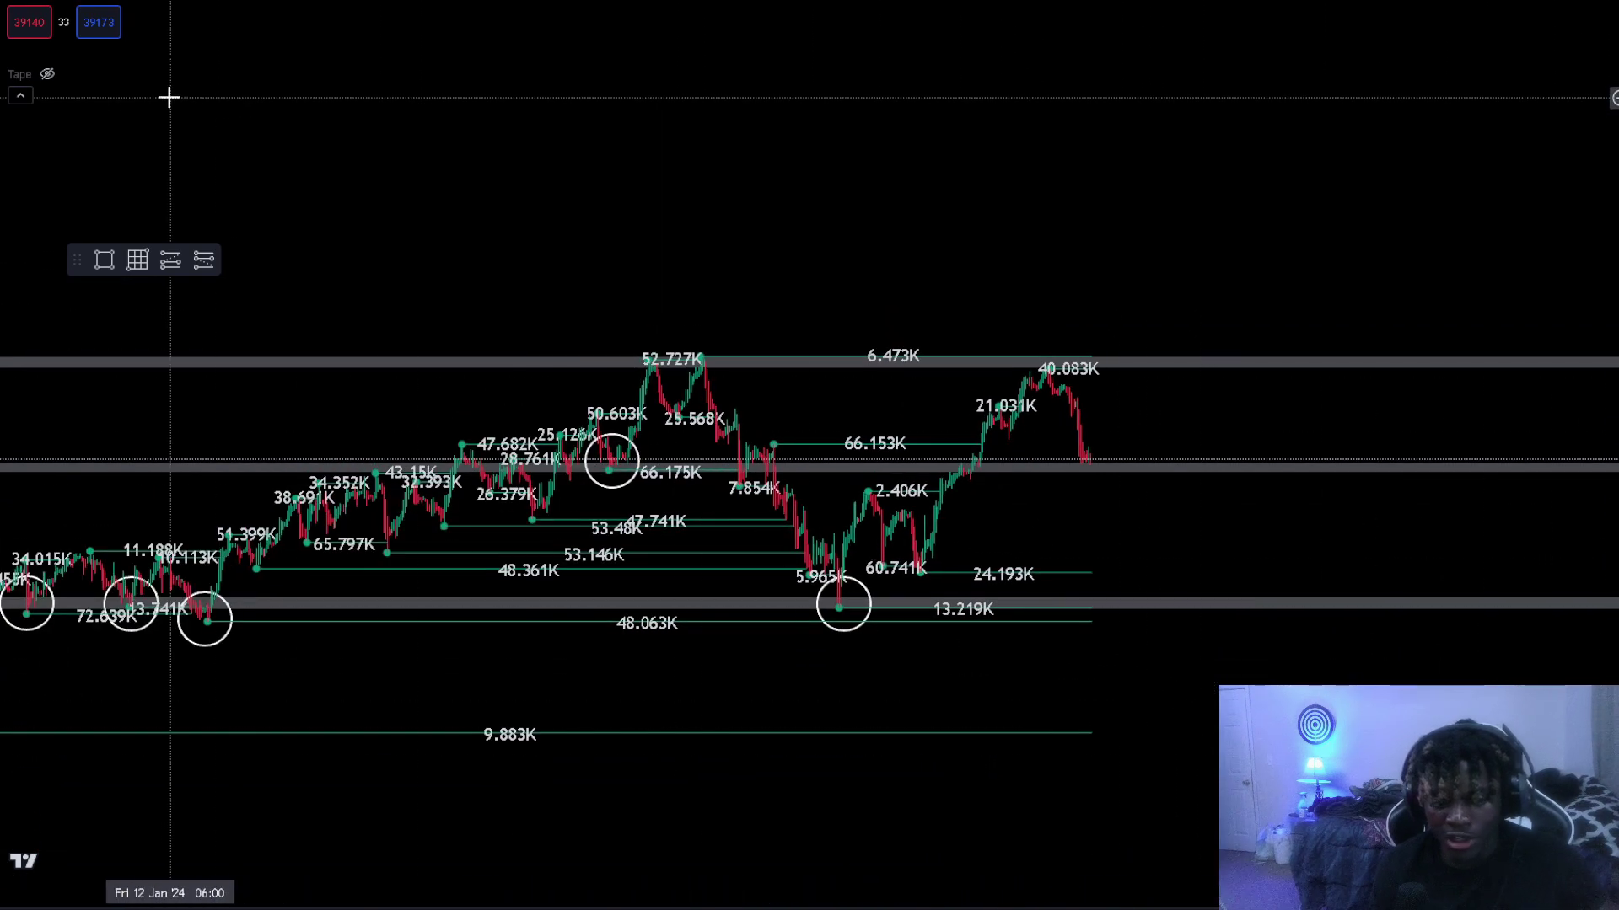
pyautogui.moveTo(177, 60)
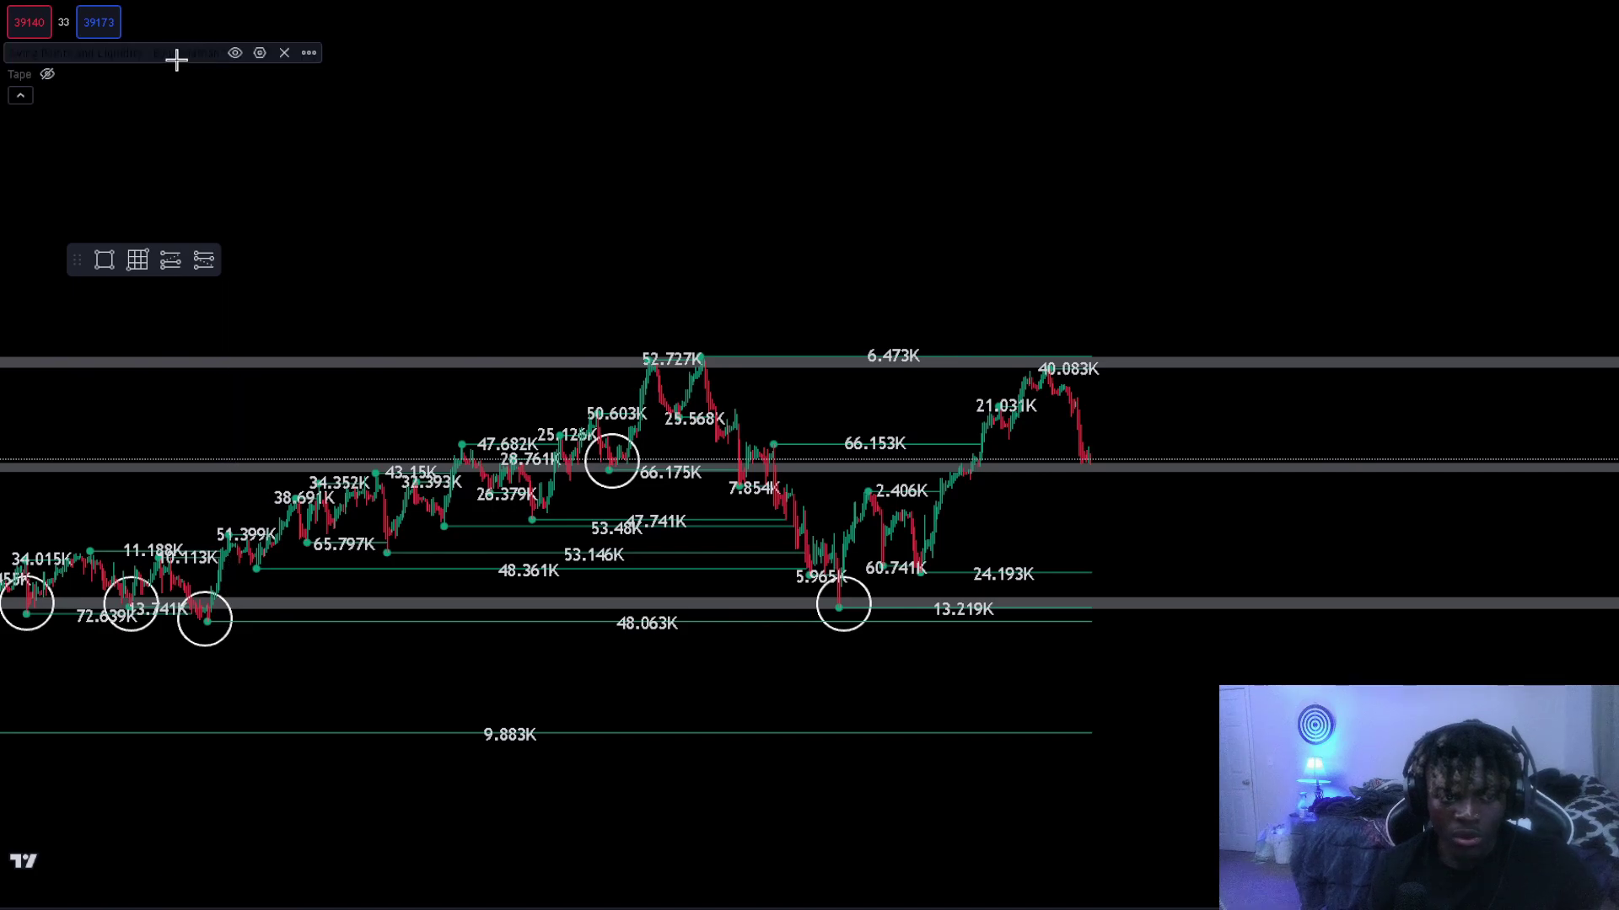
pyautogui.moveTo(593, 194); pyautogui.dragTo(793, 156)
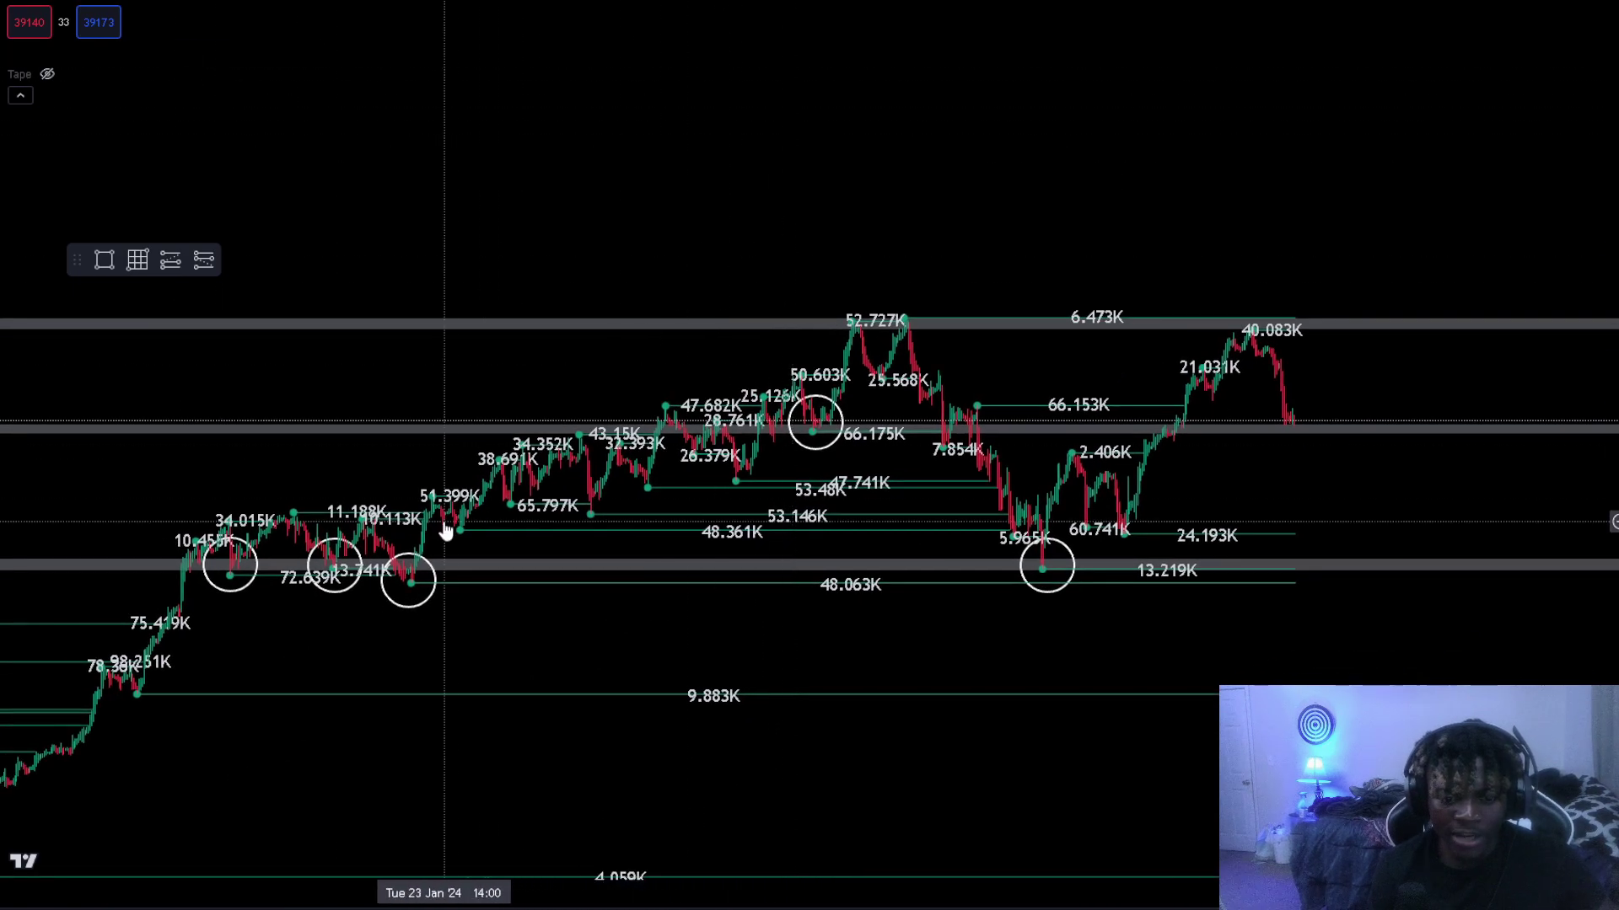
pyautogui.scroll(4, 683, 548)
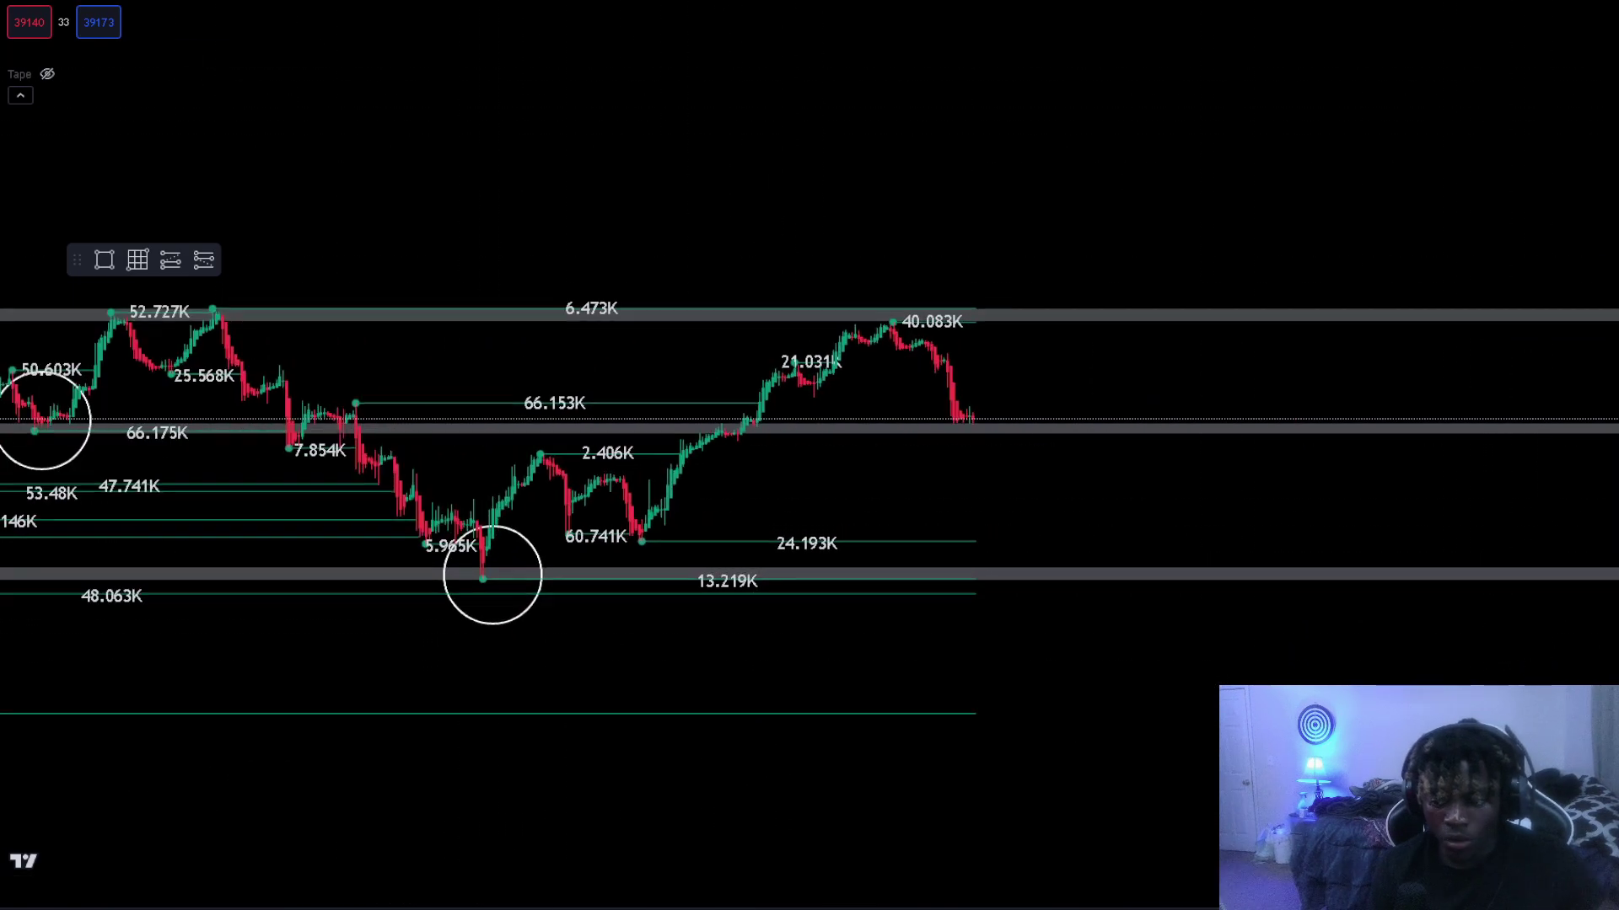
pyautogui.hscroll(-5, 1159, 527)
pyautogui.scroll(-3, 1159, 527)
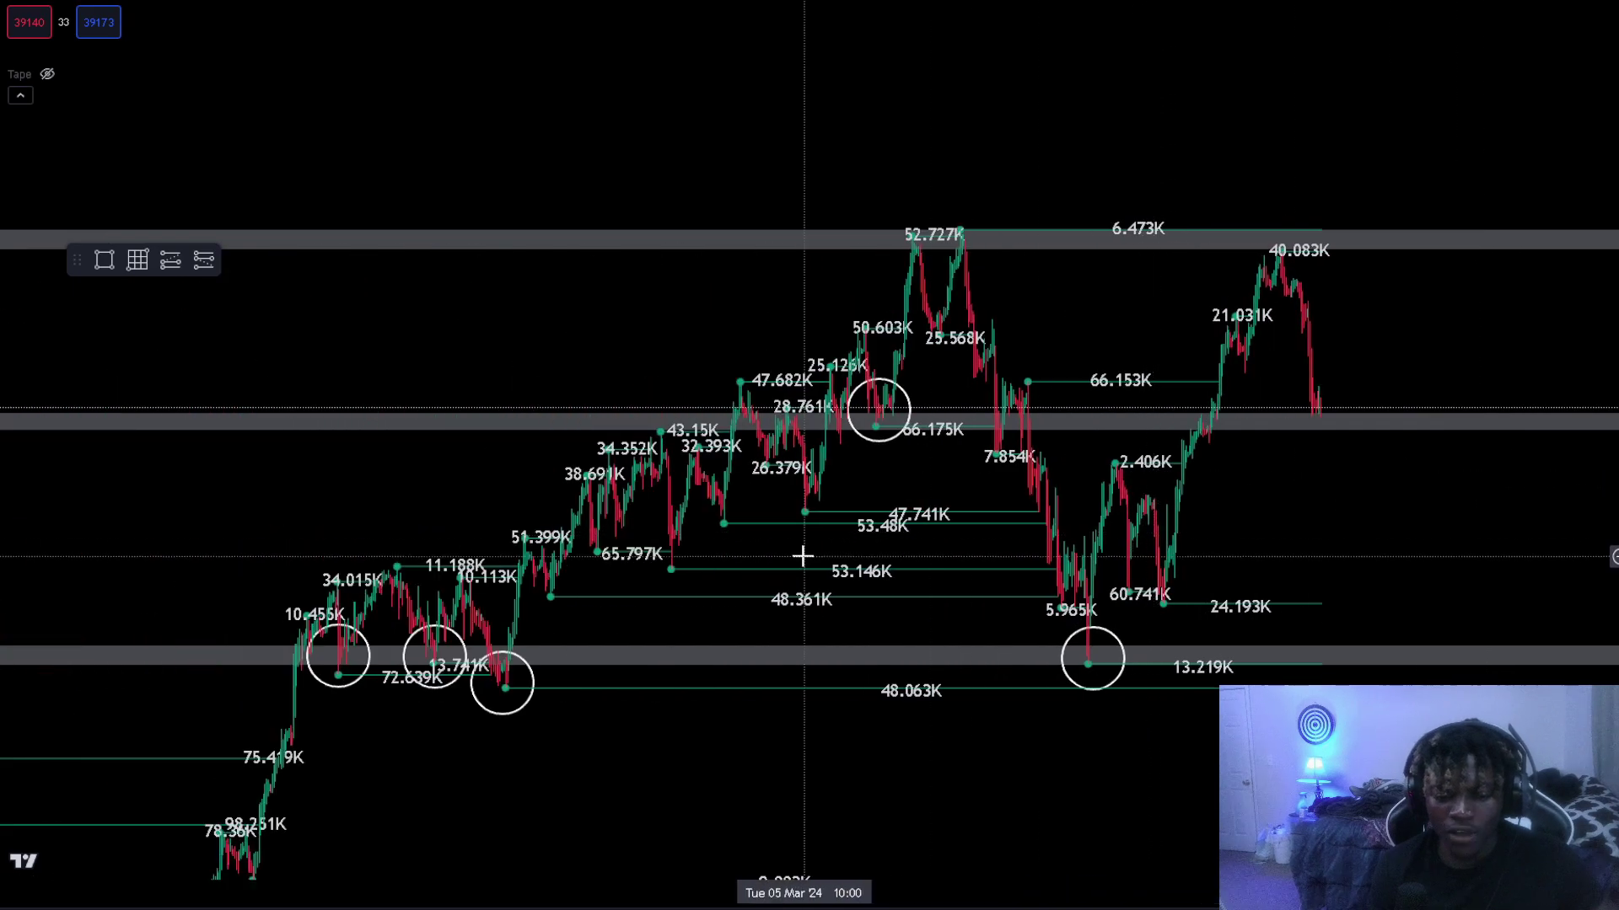
# Step: Examine the indicator's swing levels around the circled April low and across the December to May price action
pyautogui.moveTo(811, 555); pyautogui.dragTo(1064, 580)
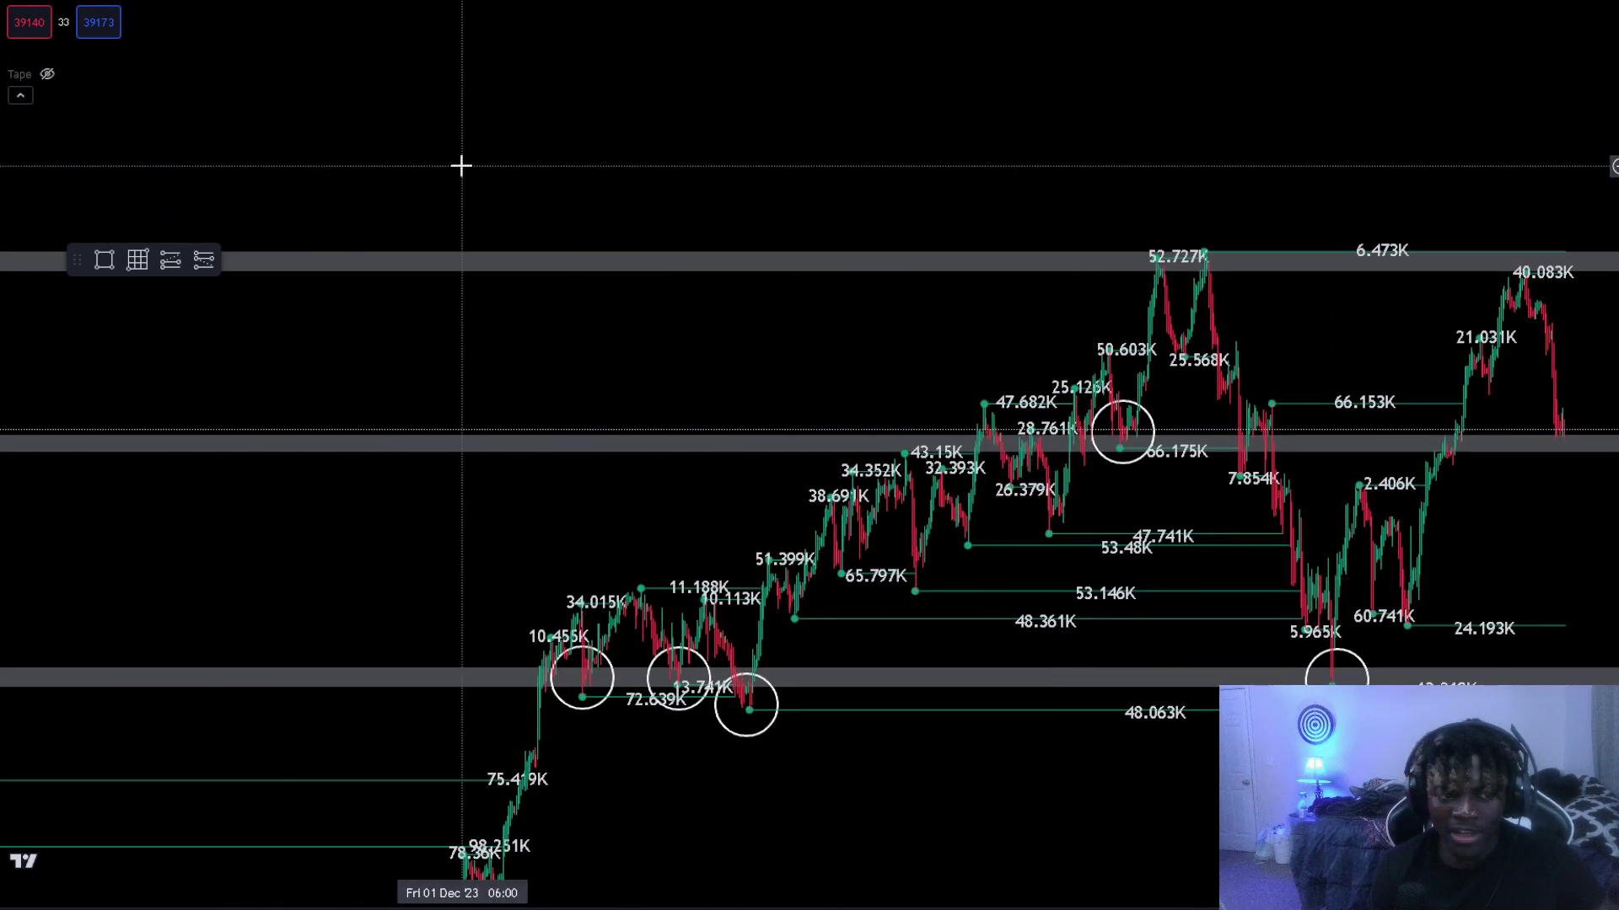
pyautogui.moveTo(458, 163); pyautogui.dragTo(287, 148)
pyautogui.scroll(5, 517, 281)
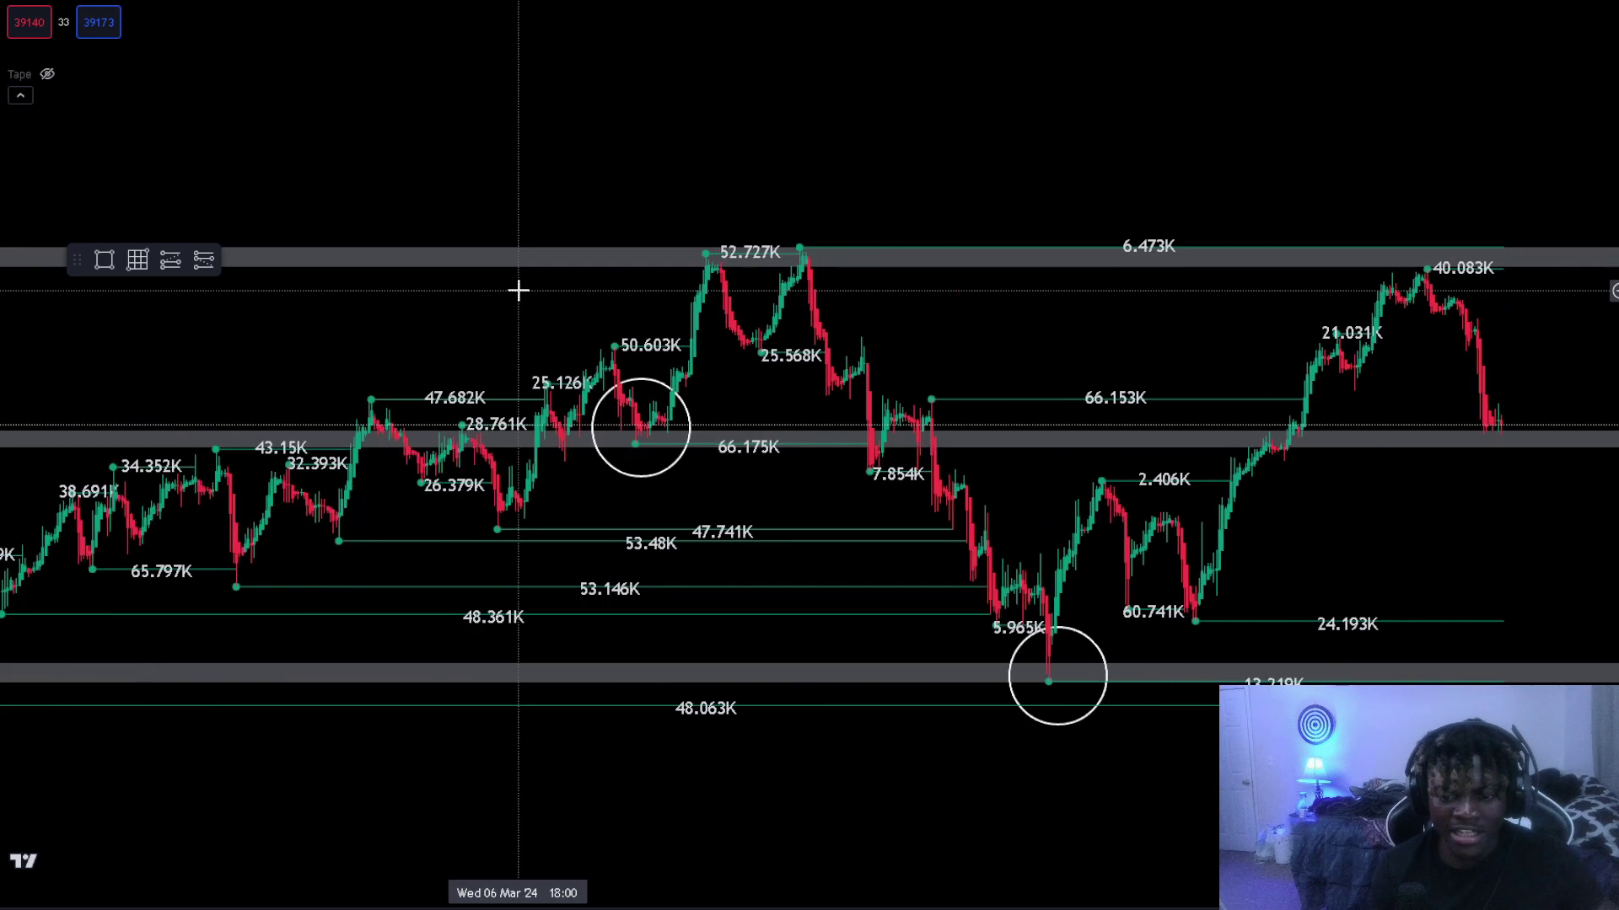
pyautogui.moveTo(969, 345); pyautogui.dragTo(713, 294)
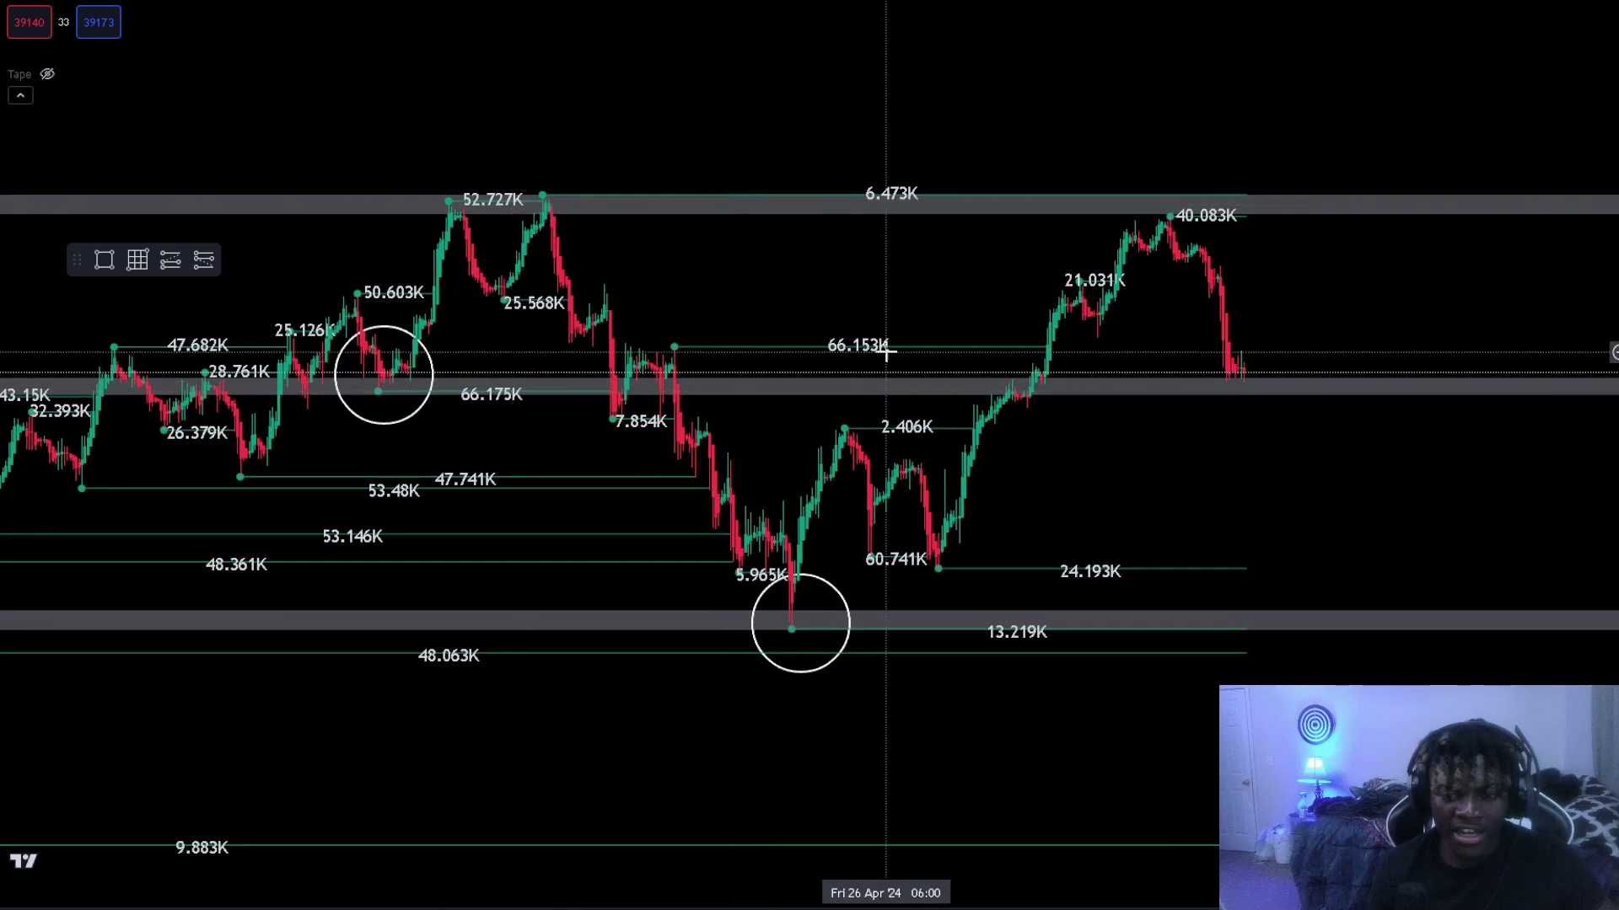
pyautogui.click(789, 625)
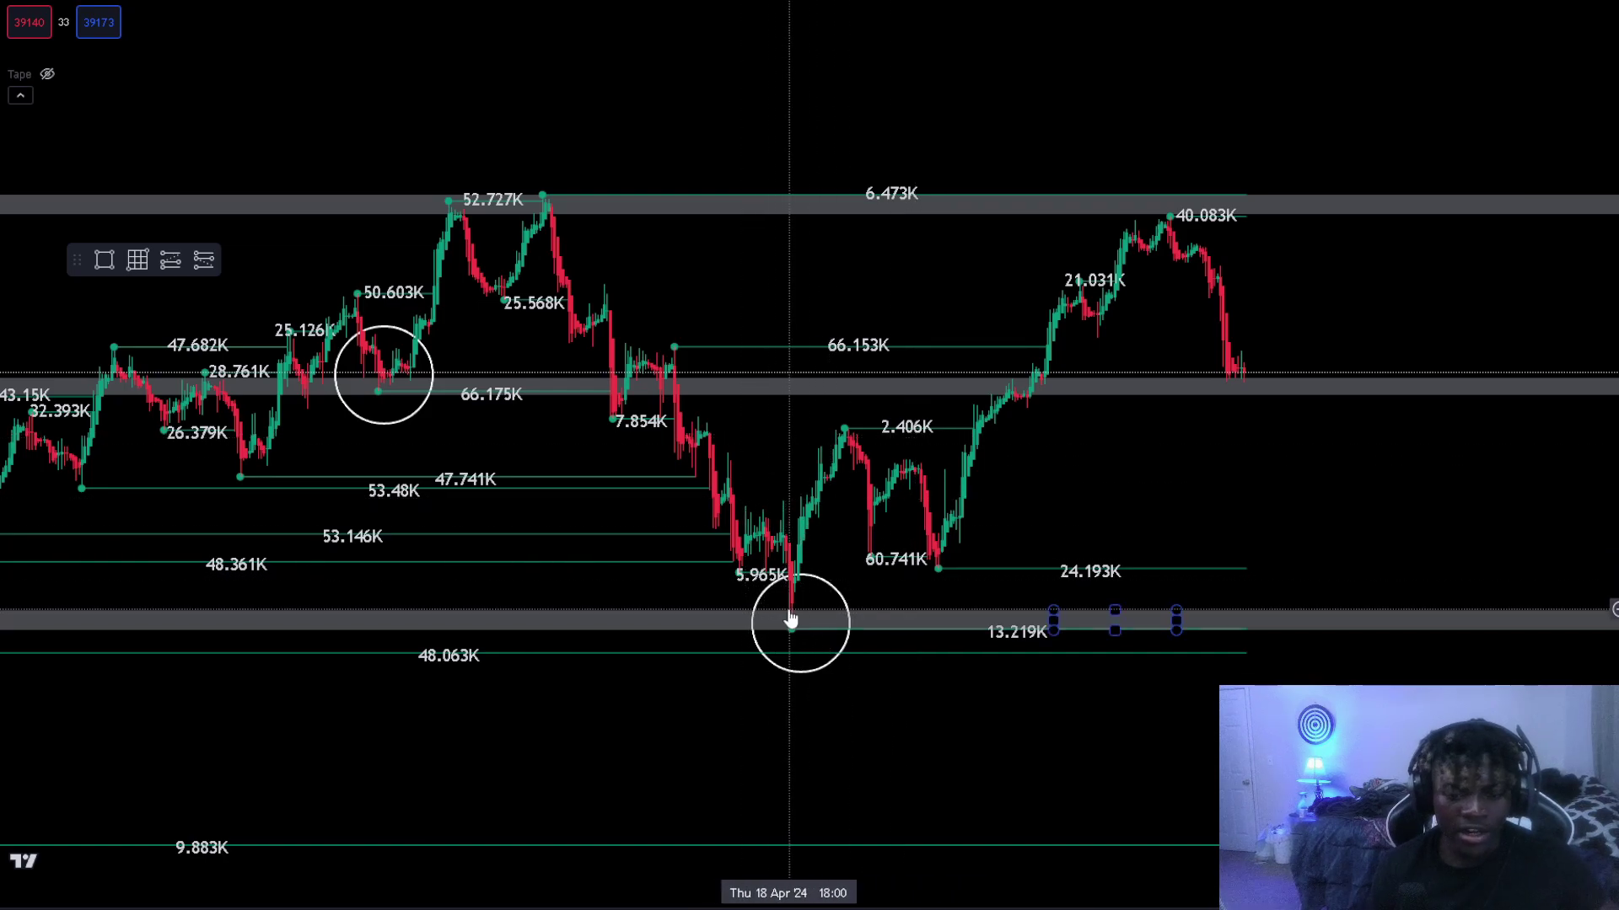
pyautogui.click(794, 634)
pyautogui.click(795, 600)
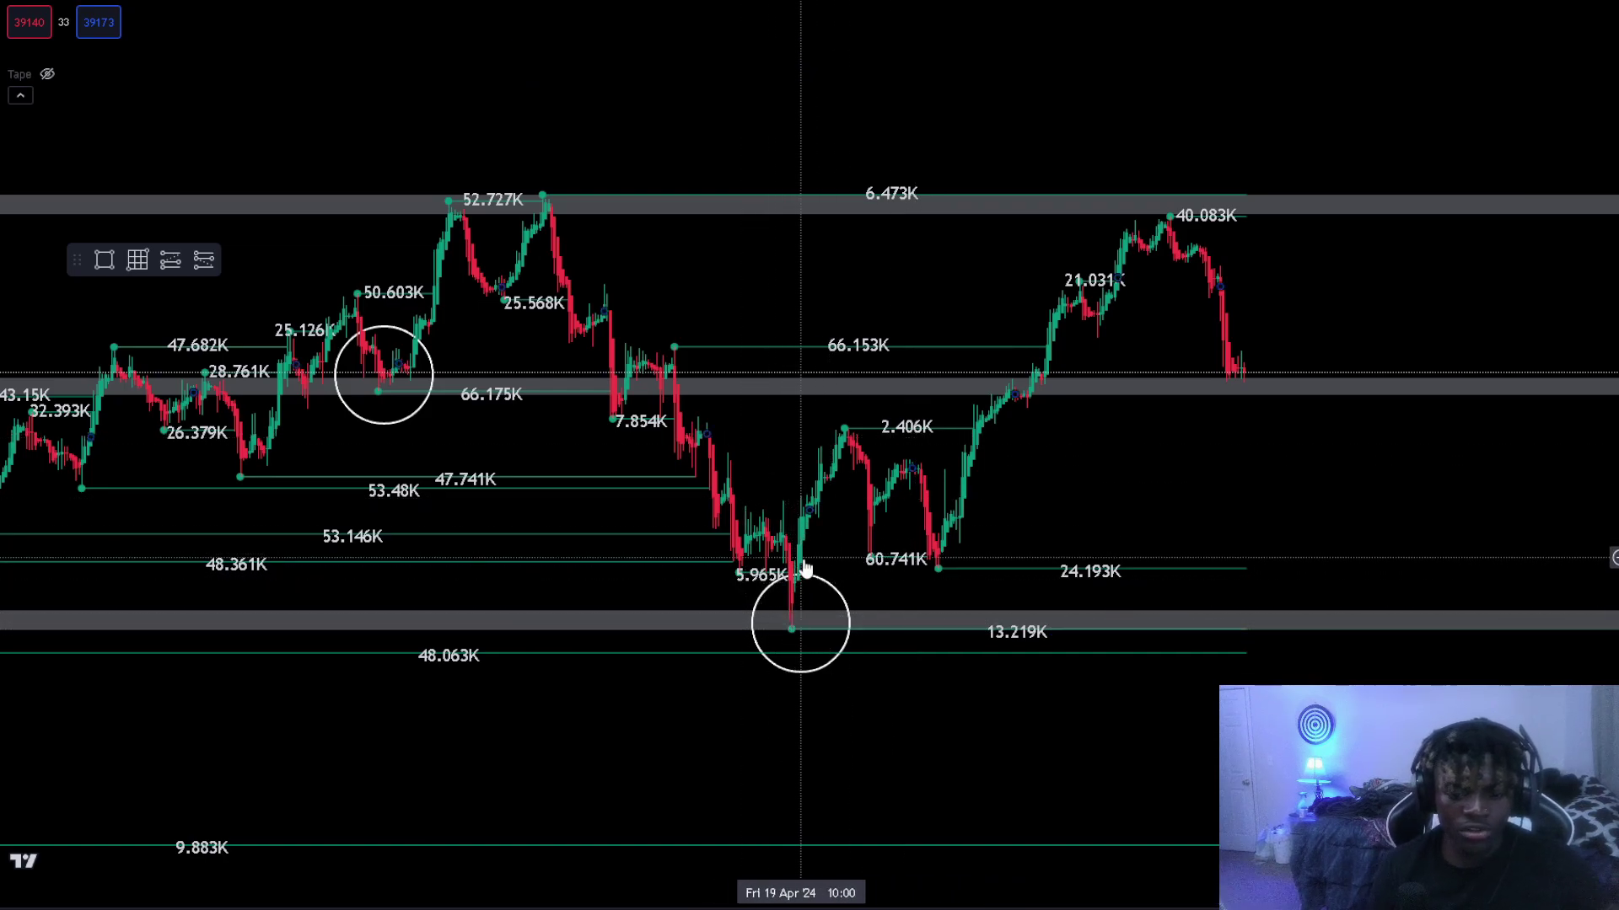
pyautogui.scroll(-5, 784, 565)
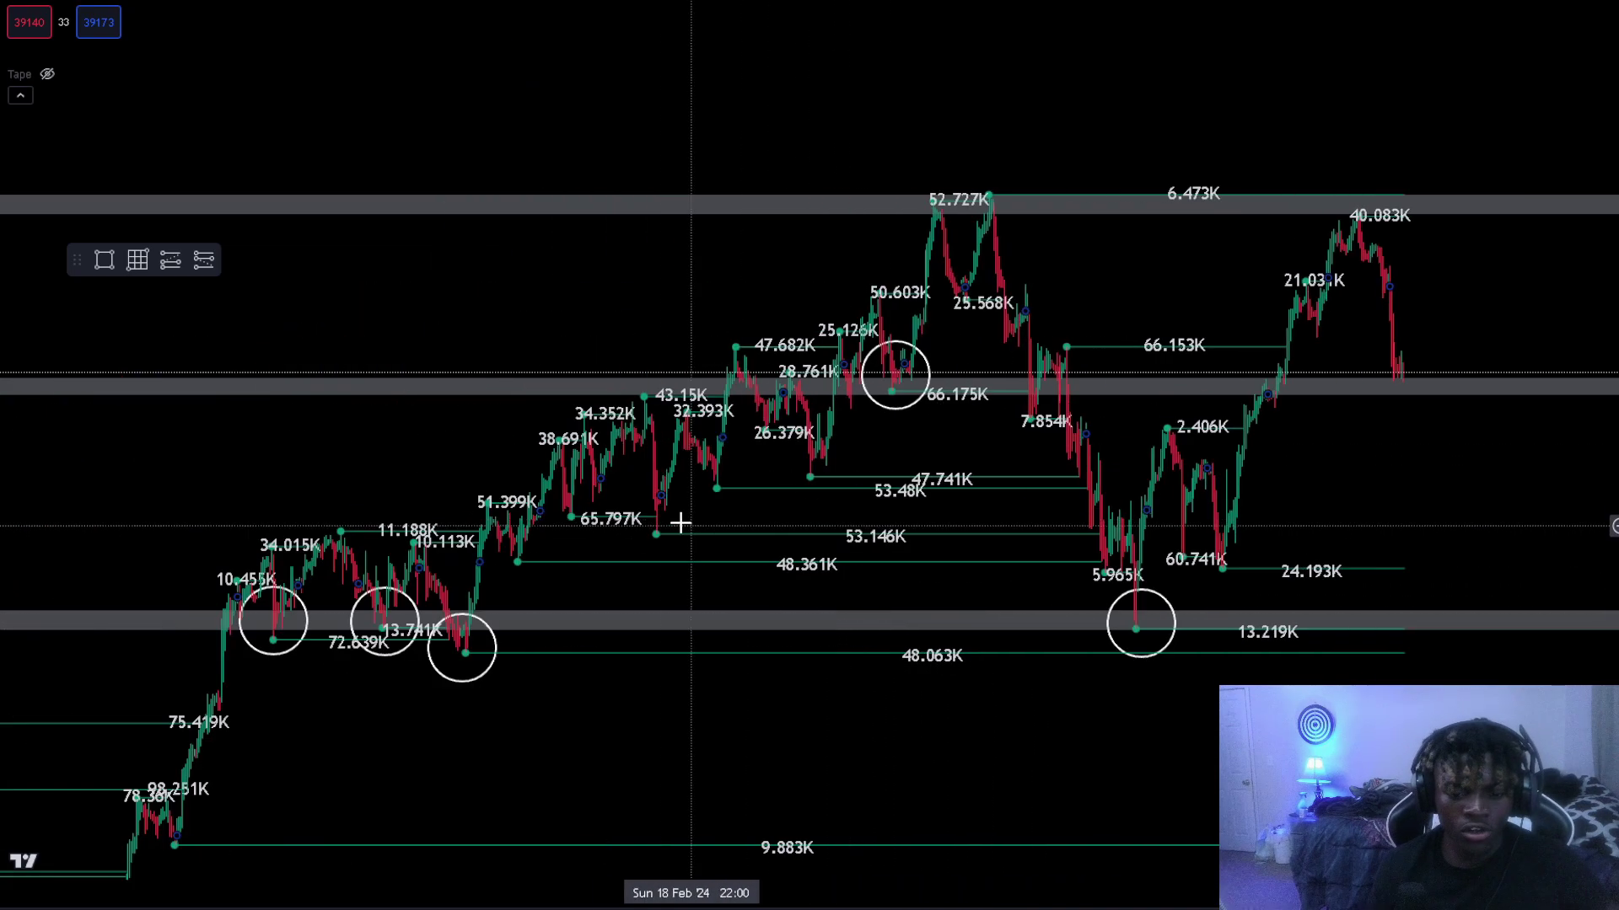
# Step: Copy the circle from the mid-January low onto the late-January swing low at the 48.361K level and return to fullscreen
pyautogui.click(462, 654)
pyautogui.hotkey('ctrl', 'c')
pyautogui.hotkey('ctrl', 'v')
pyautogui.moveTo(463, 625); pyautogui.dragTo(517, 555)
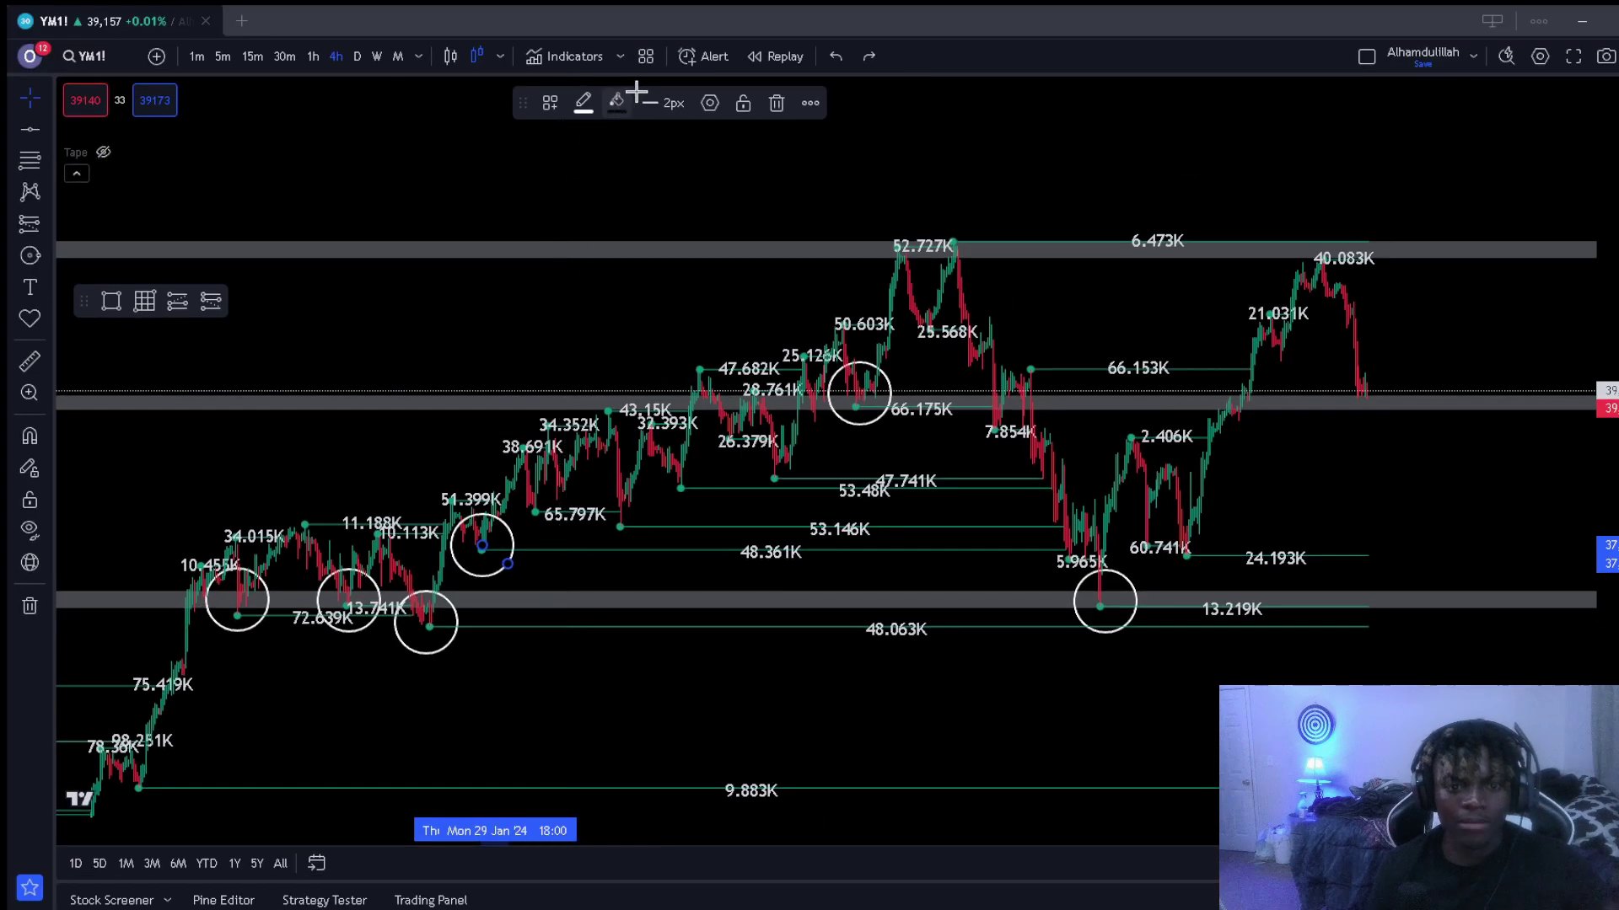
pyautogui.press('/')
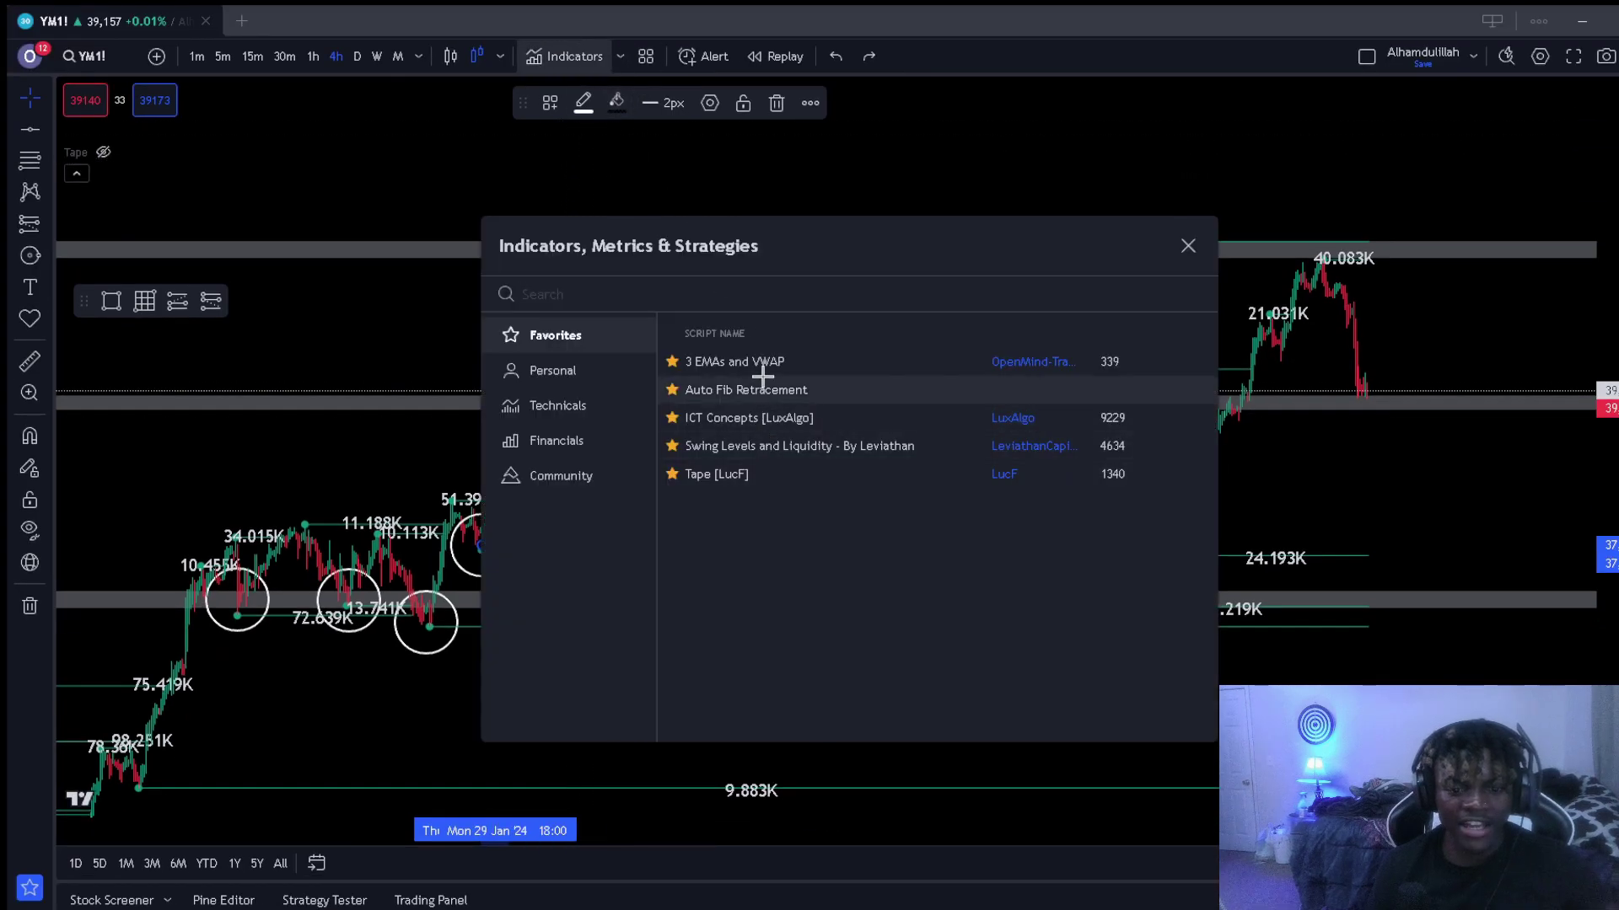
pyautogui.click(1188, 245)
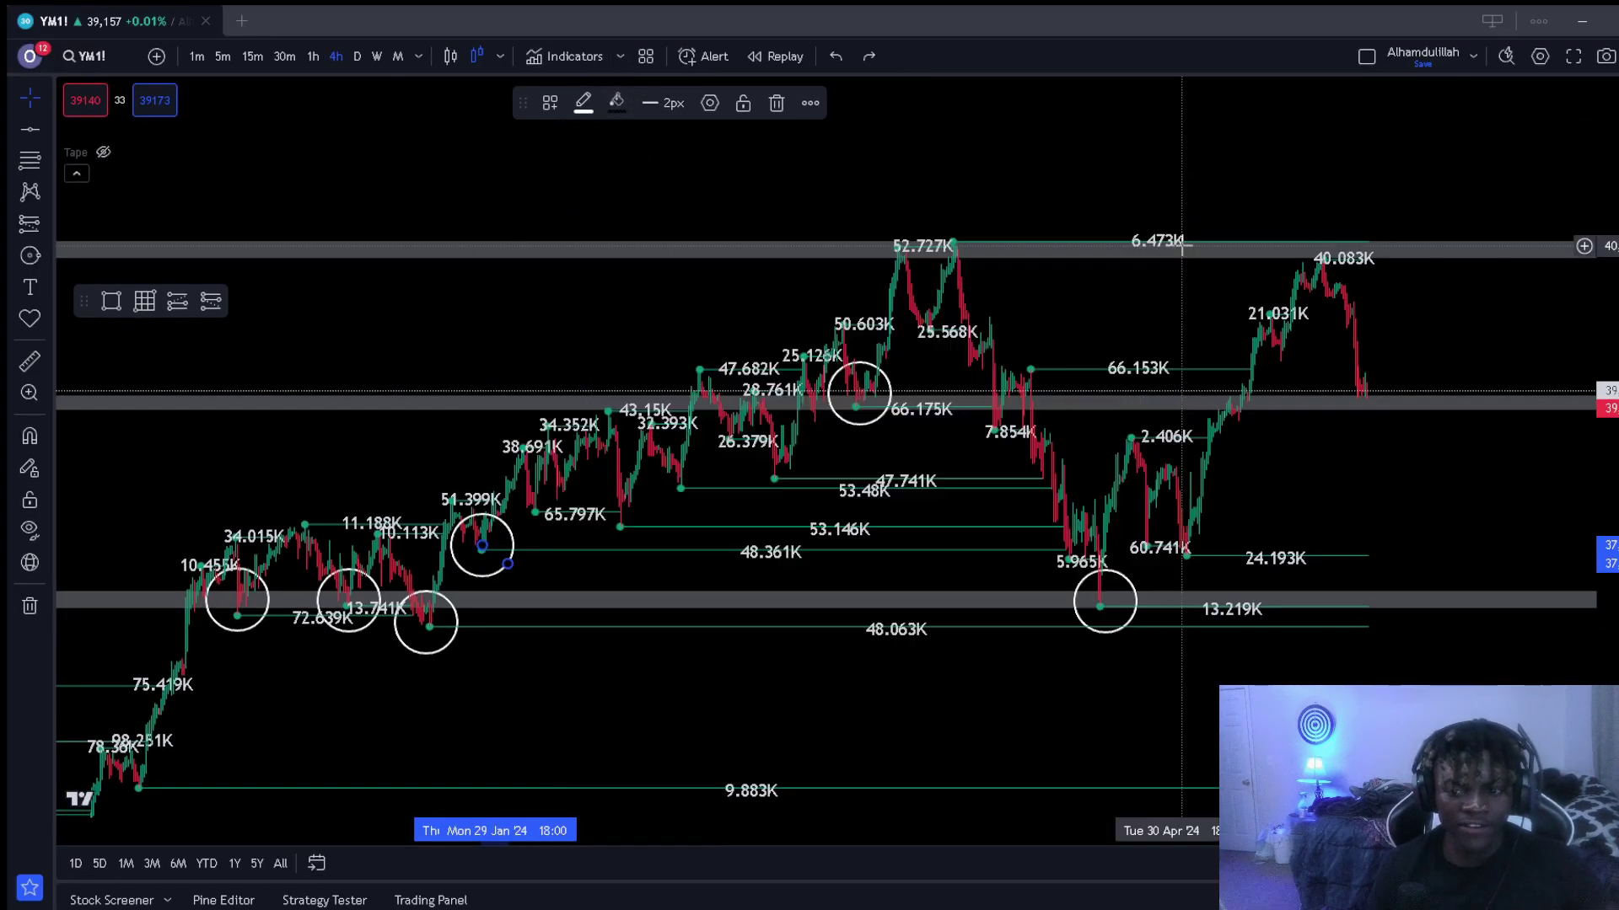
pyautogui.click(1571, 57)
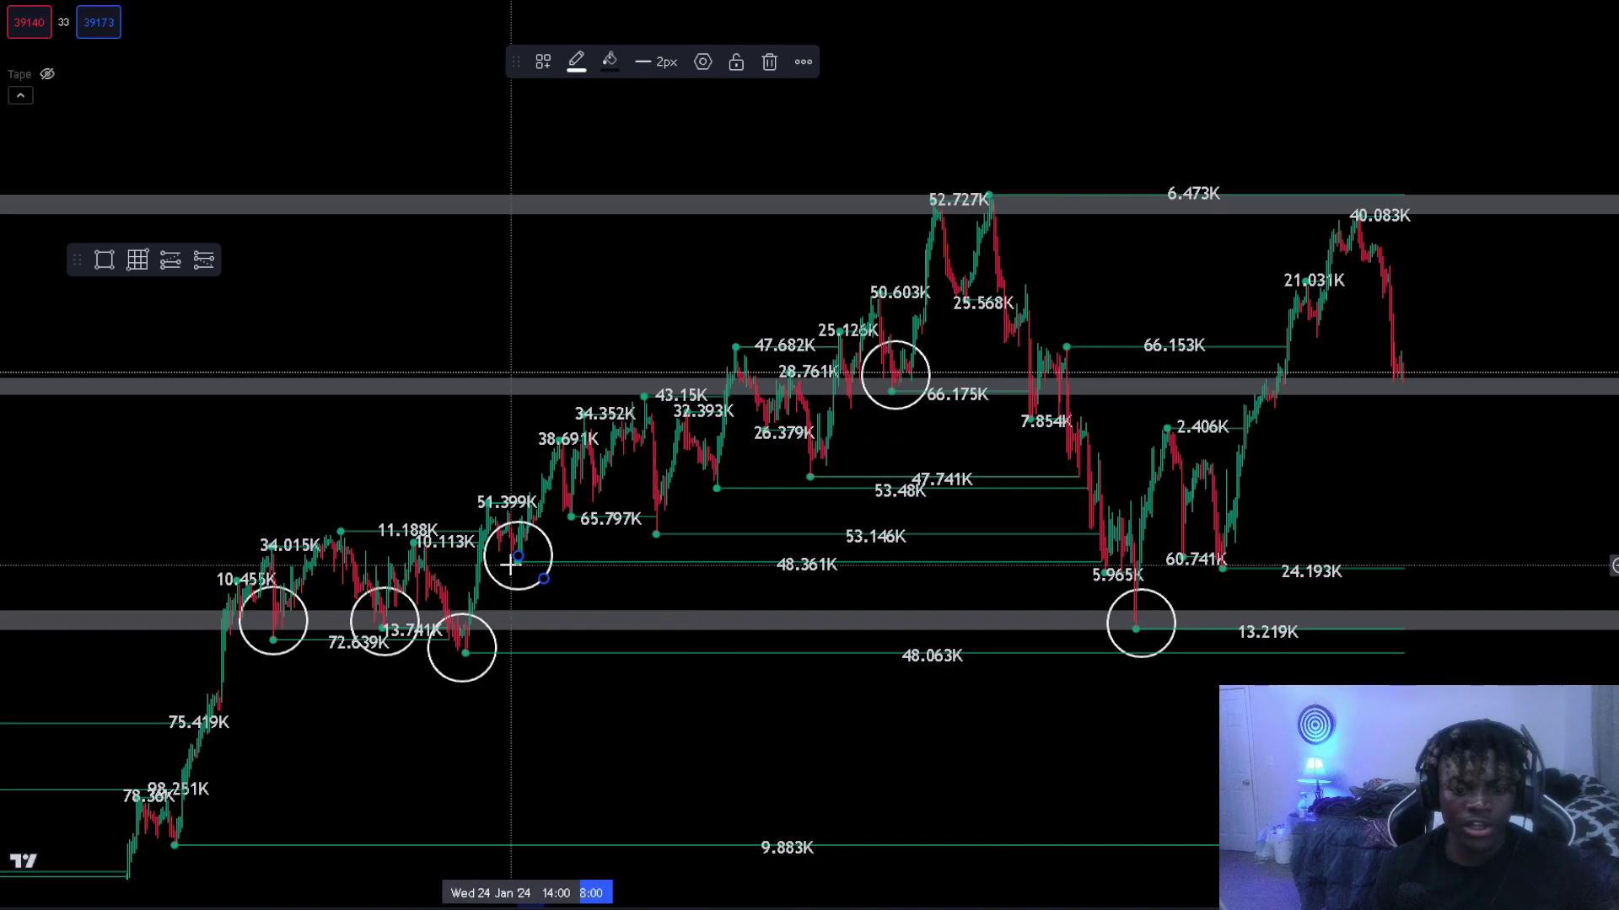
# Step: Shift the circle at the 48.361K swing low slightly upward and add a smaller circle at the early-January high of the 11.188K level
pyautogui.hotkey('ctrl', 'c')
pyautogui.hotkey('ctrl', 'v')
pyautogui.moveTo(511, 524); pyautogui.dragTo(331, 510)
pyautogui.click(368, 516)
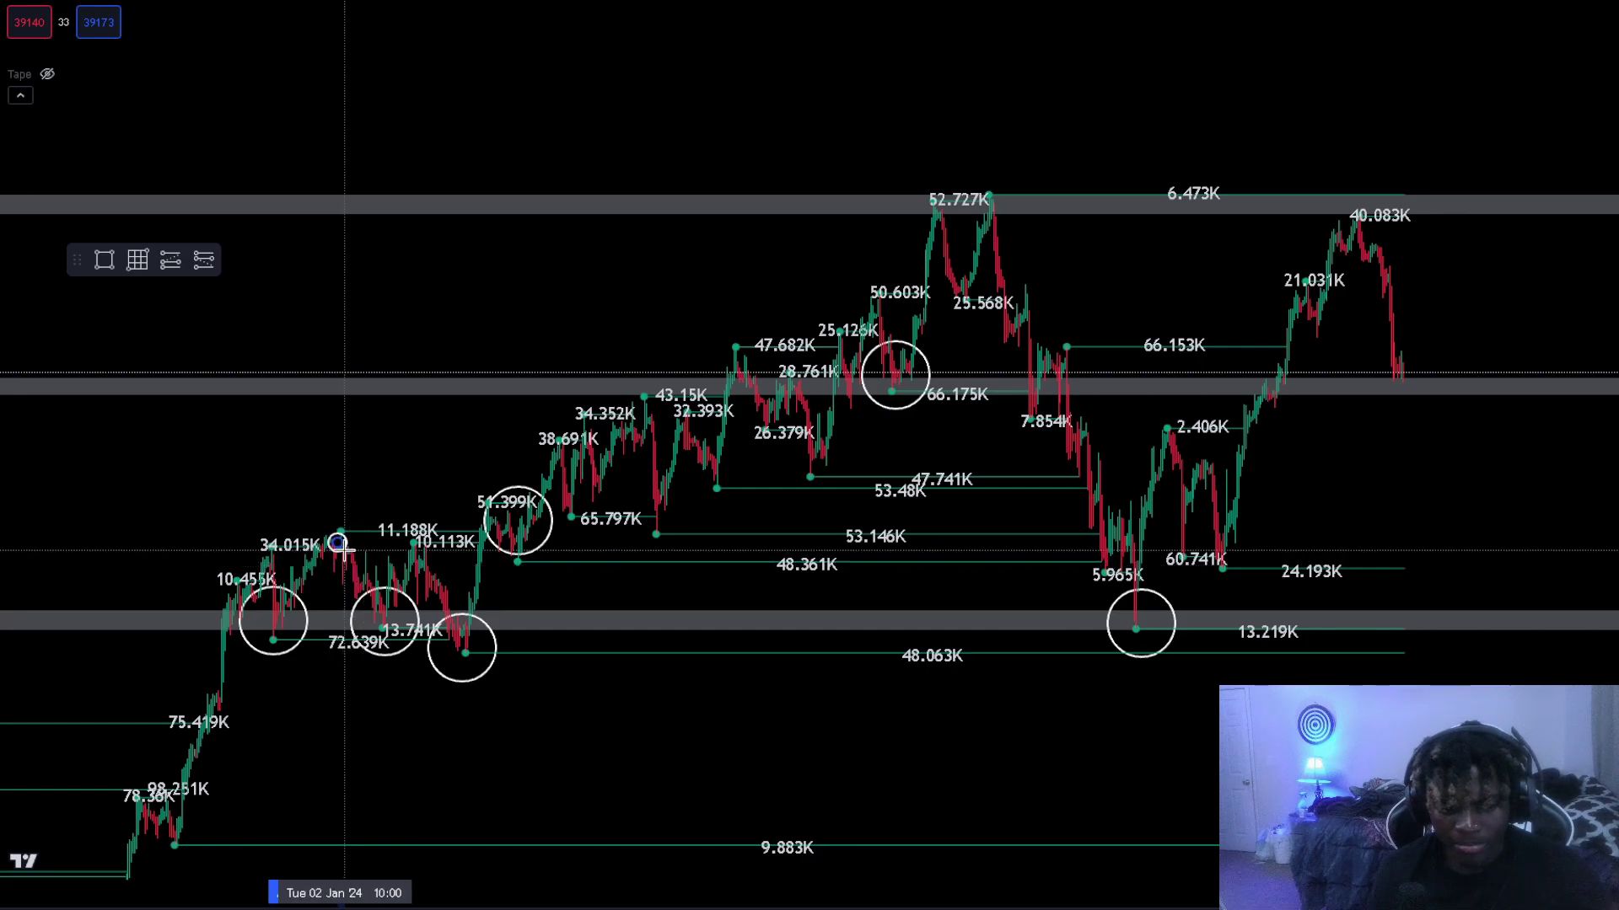
# Step: Fit the small circle around the 11.188K swing high and place a copy on the swing high labelled 38.691K
pyautogui.moveTo(353, 553); pyautogui.dragTo(554, 442)
pyautogui.hotkey('ctrl', 'c')
pyautogui.hotkey('ctrl', 'v')
pyautogui.click(555, 441)
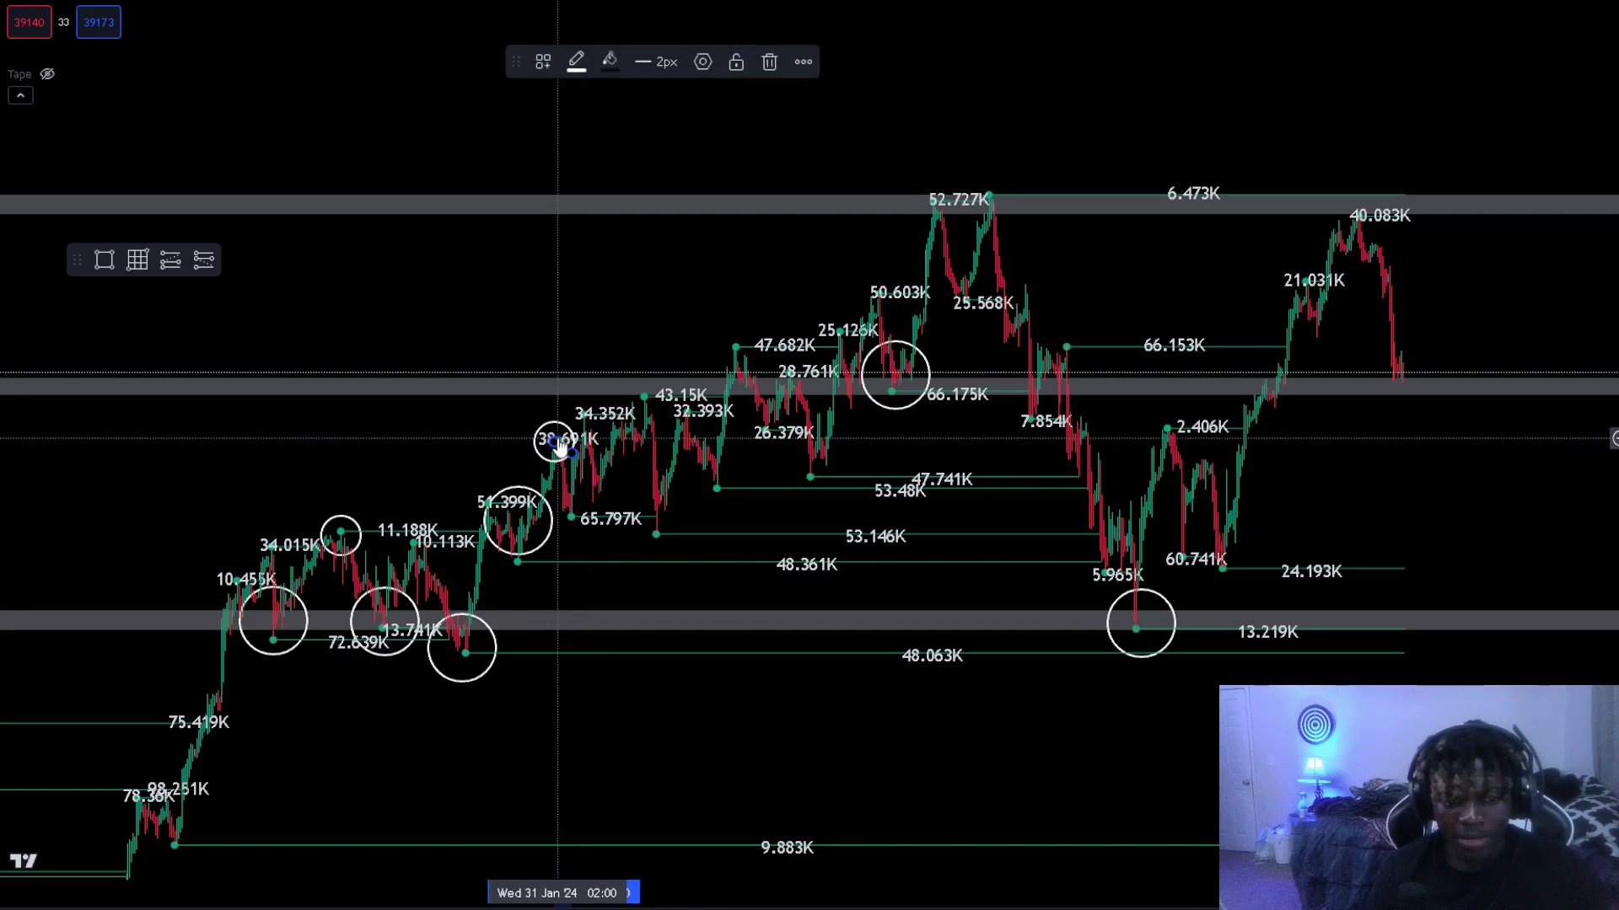
# Step: Place copies of the small circle on the swing lows at the 53.146K, 5.965K and 24.193K levels
pyautogui.click(341, 501)
pyautogui.click(358, 500)
pyautogui.moveTo(341, 501)
pyautogui.mouseDown()
pyautogui.moveTo(1029, 575)
pyautogui.moveTo(1217, 557)
pyautogui.moveTo(1323, 600)
pyautogui.moveTo(1317, 586)
pyautogui.mouseUp()
pyautogui.hotkey('ctrl', 'c')
pyautogui.hotkey('ctrl', 'v')
pyautogui.hotkey('ctrl', 'c')
pyautogui.hotkey('ctrl', 'v')
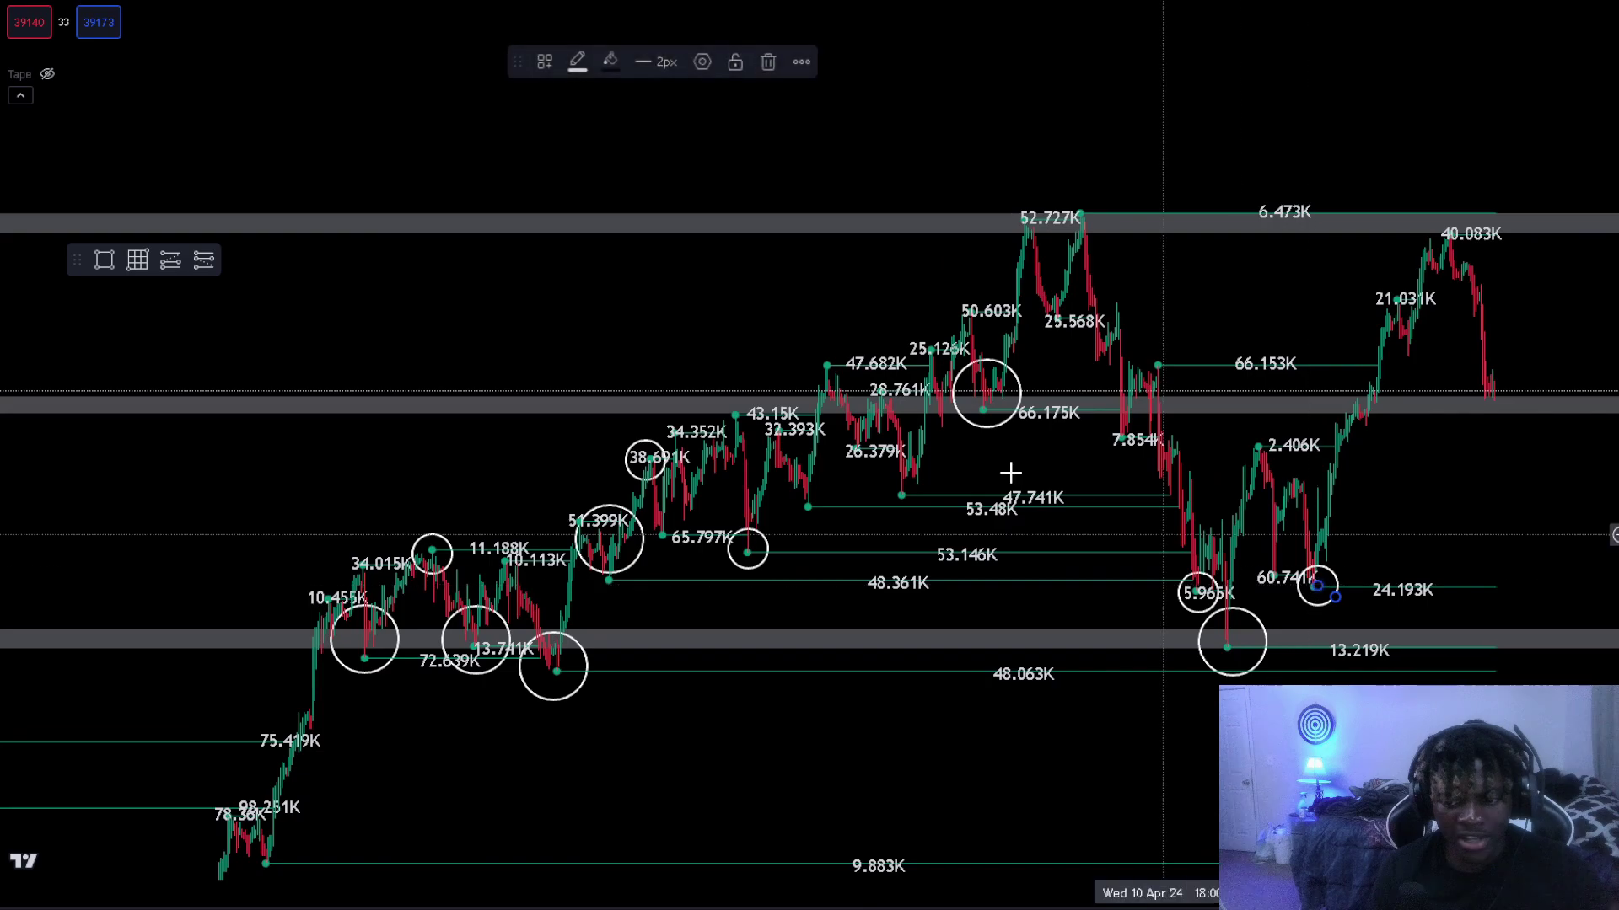
# Step: Hide the Swing Points and Liquidity indicator and draw a thin horizontal zone through the small circled reactions just above the lowest zone
pyautogui.click(235, 52)
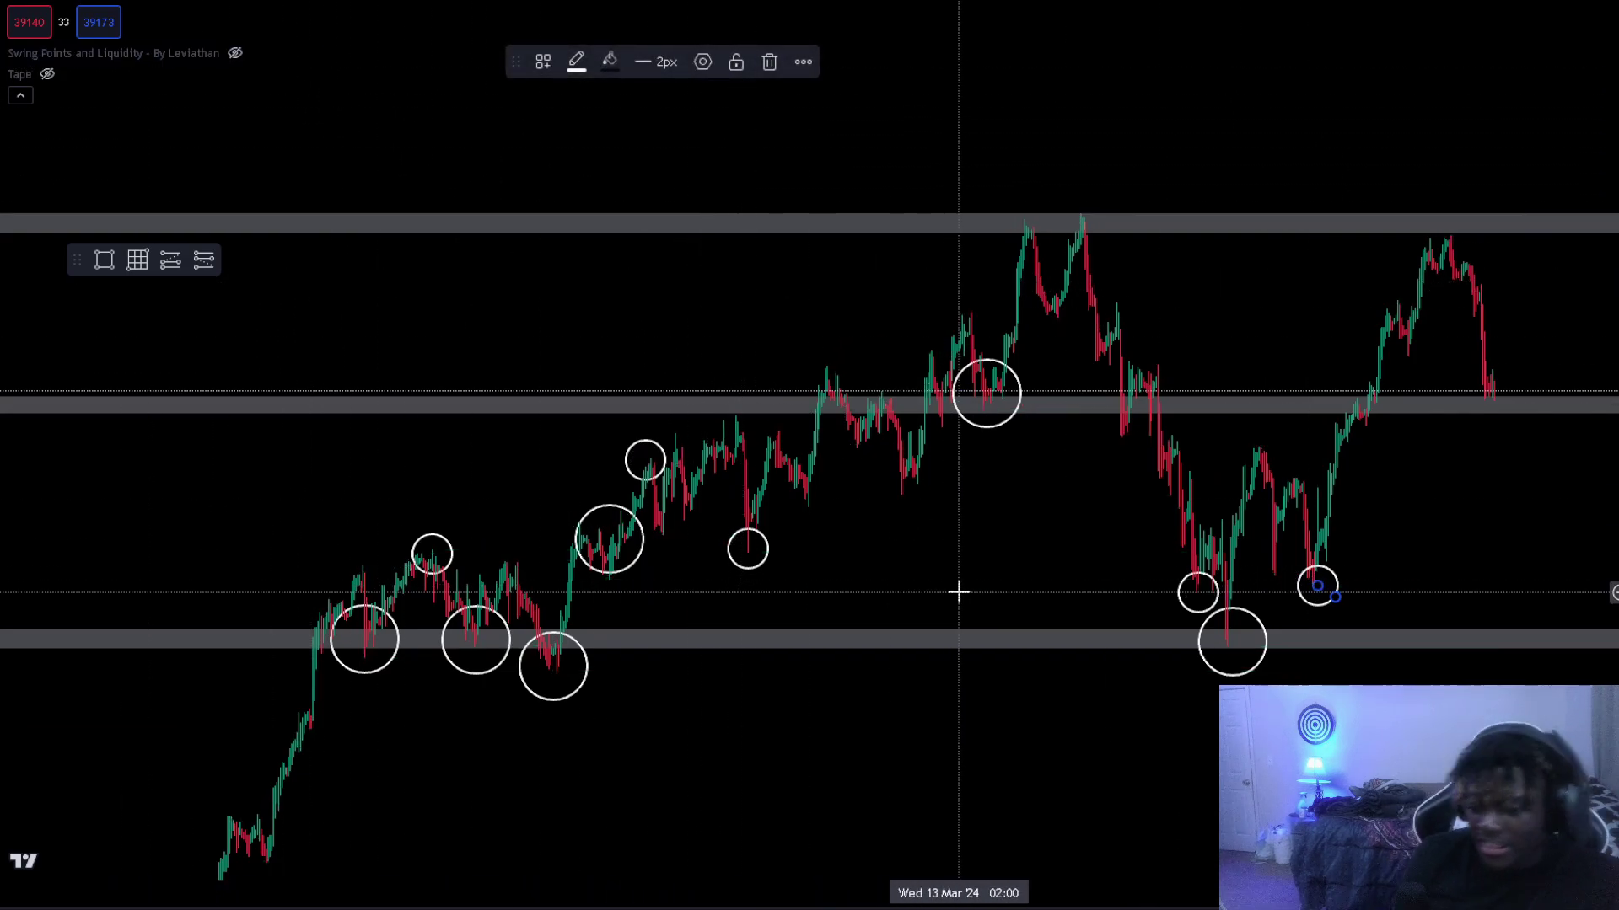
pyautogui.click(105, 259)
pyautogui.moveTo(427, 575); pyautogui.dragTo(428, 591)
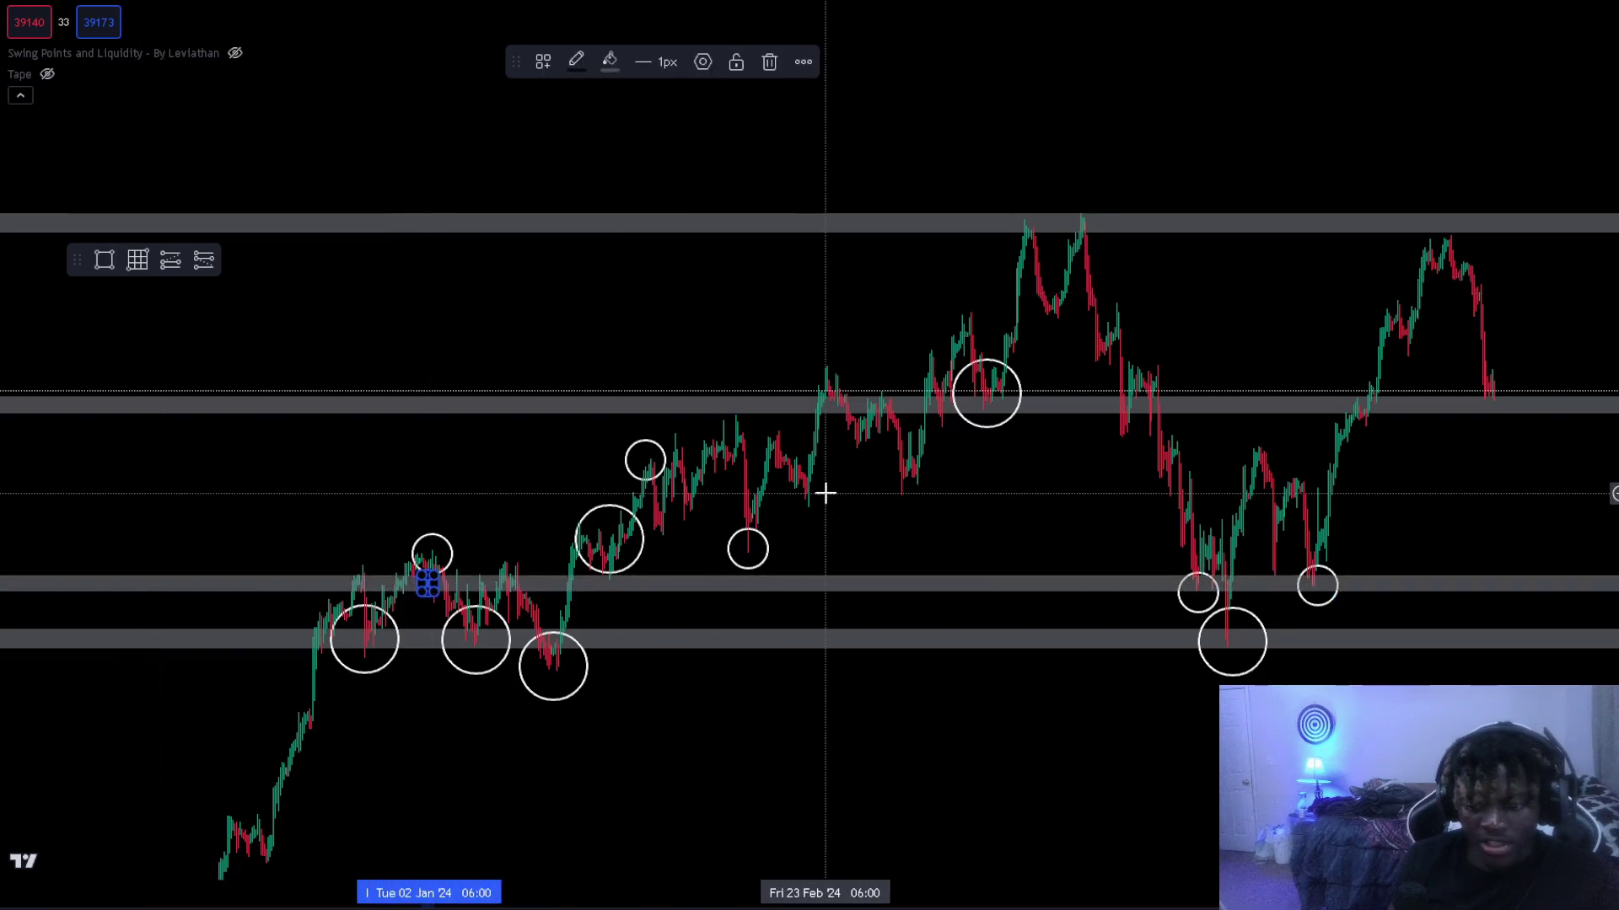
pyautogui.click(825, 493)
# Step: Examine how the circled April and May lows react at the new zone and the lowest zone
pyautogui.scroll(6, 715, 484)
pyautogui.moveTo(1611, 604); pyautogui.dragTo(1610, 421)
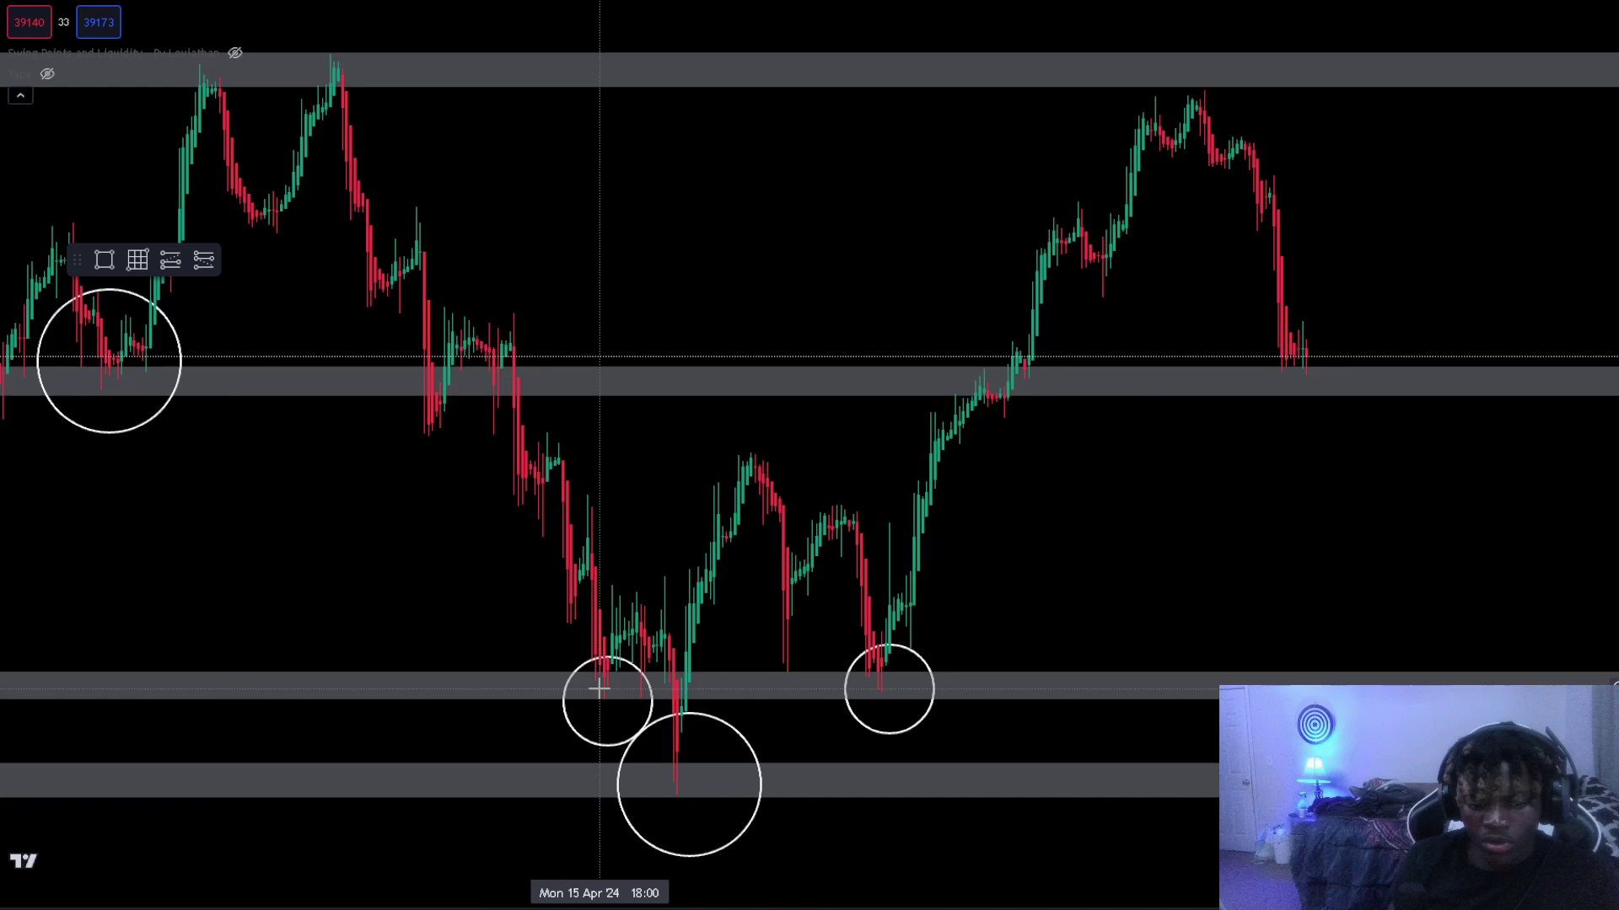
pyautogui.scroll(-5, 599, 689)
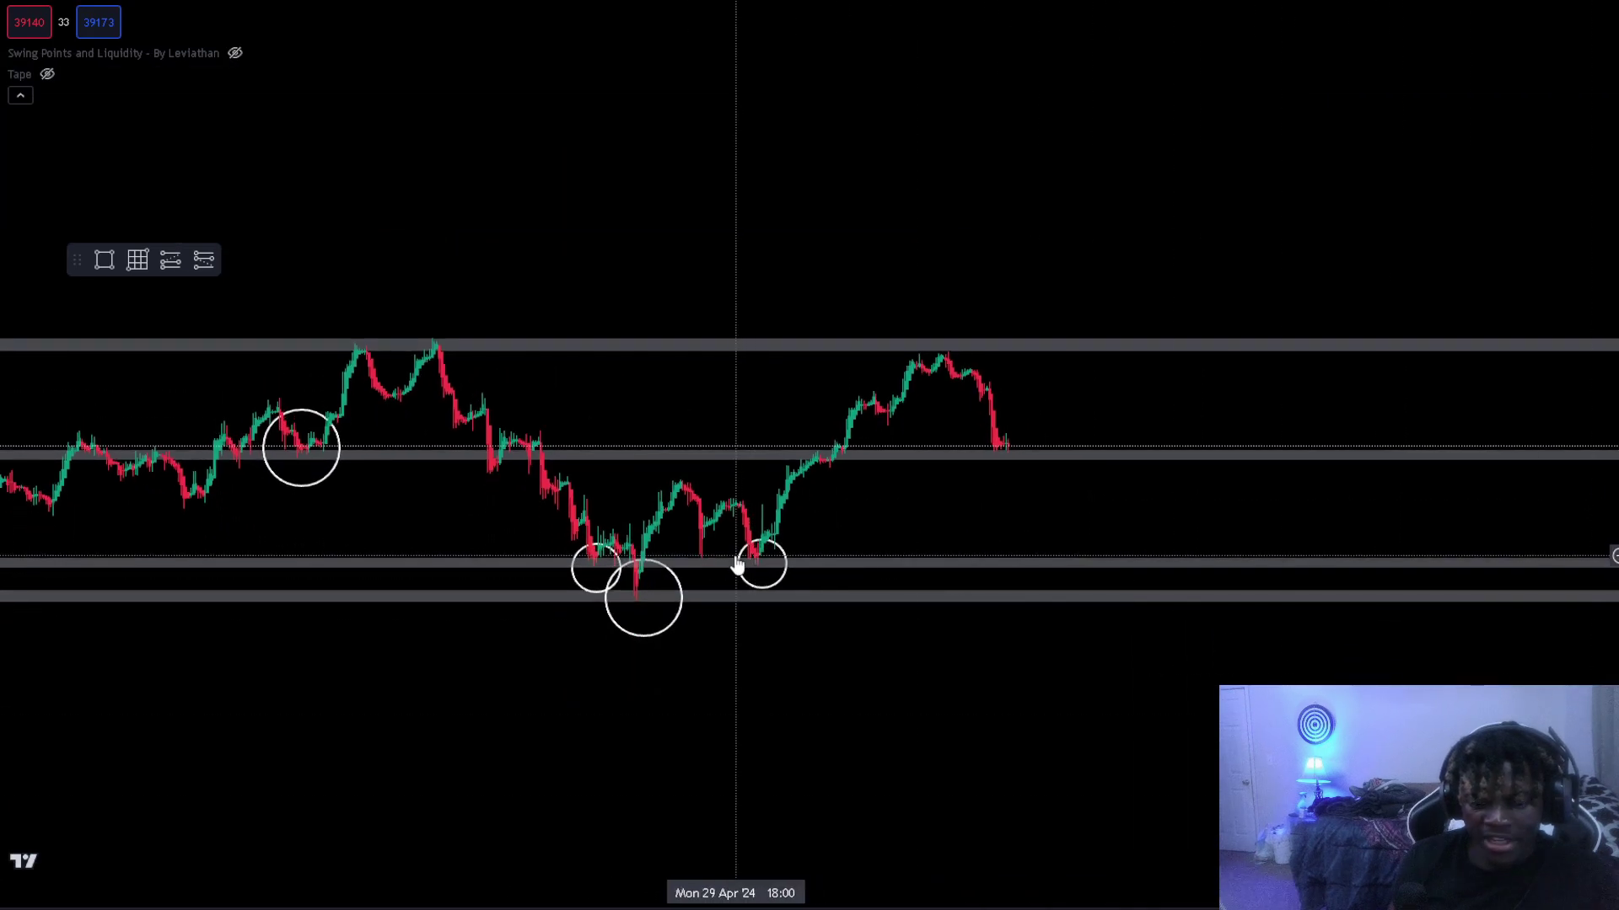
pyautogui.hscroll(-3, 792, 460)
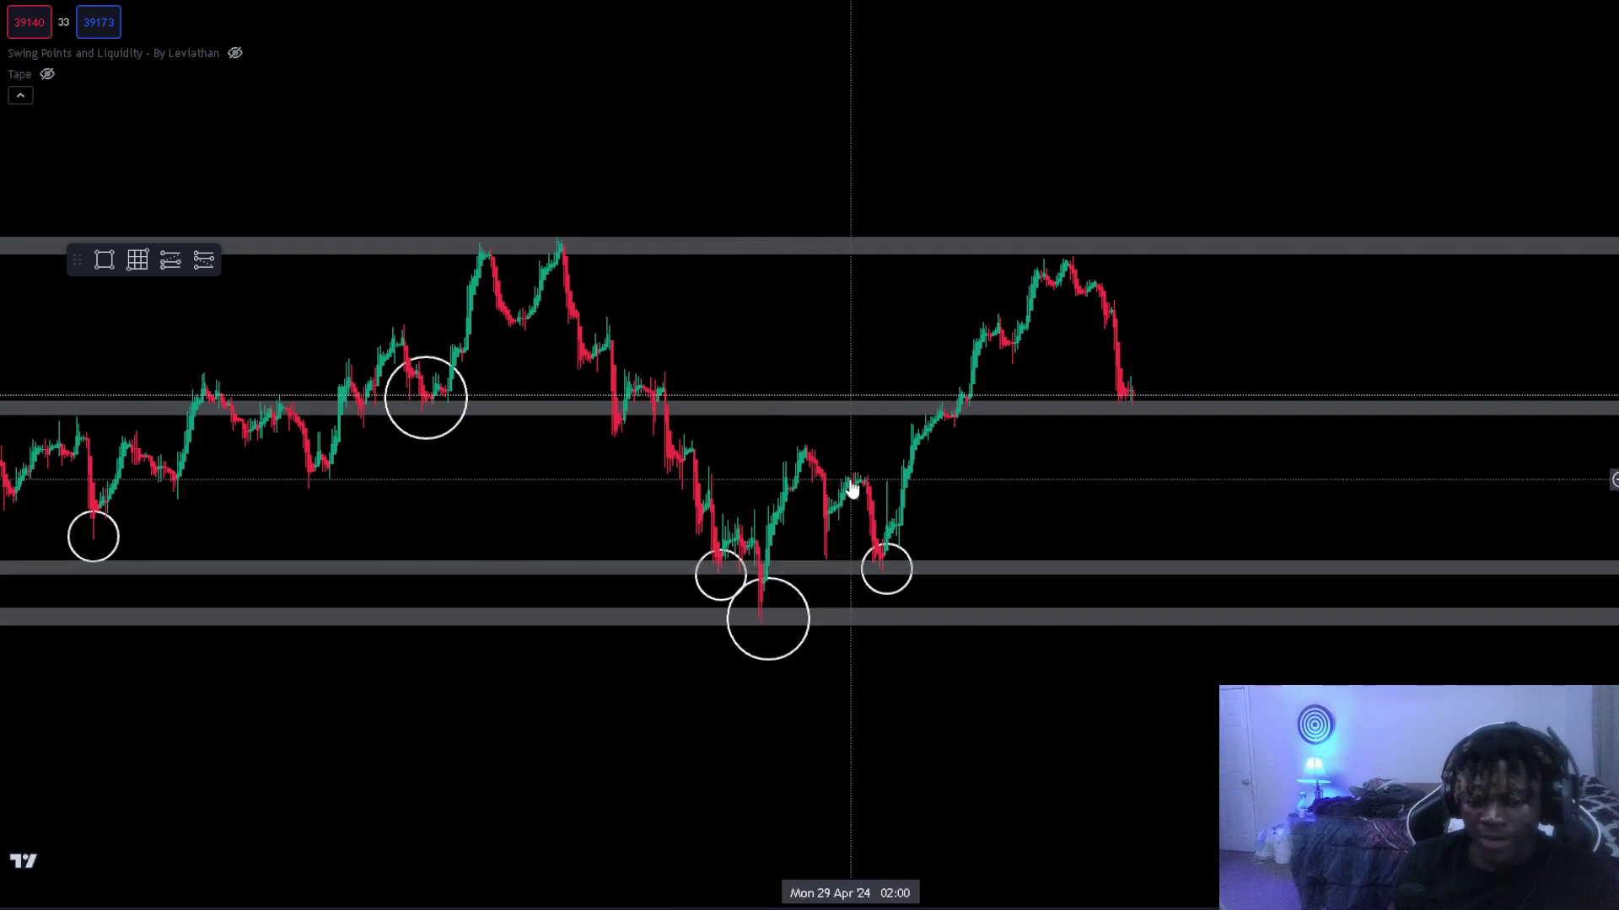
pyautogui.moveTo(933, 521); pyautogui.dragTo(838, 519)
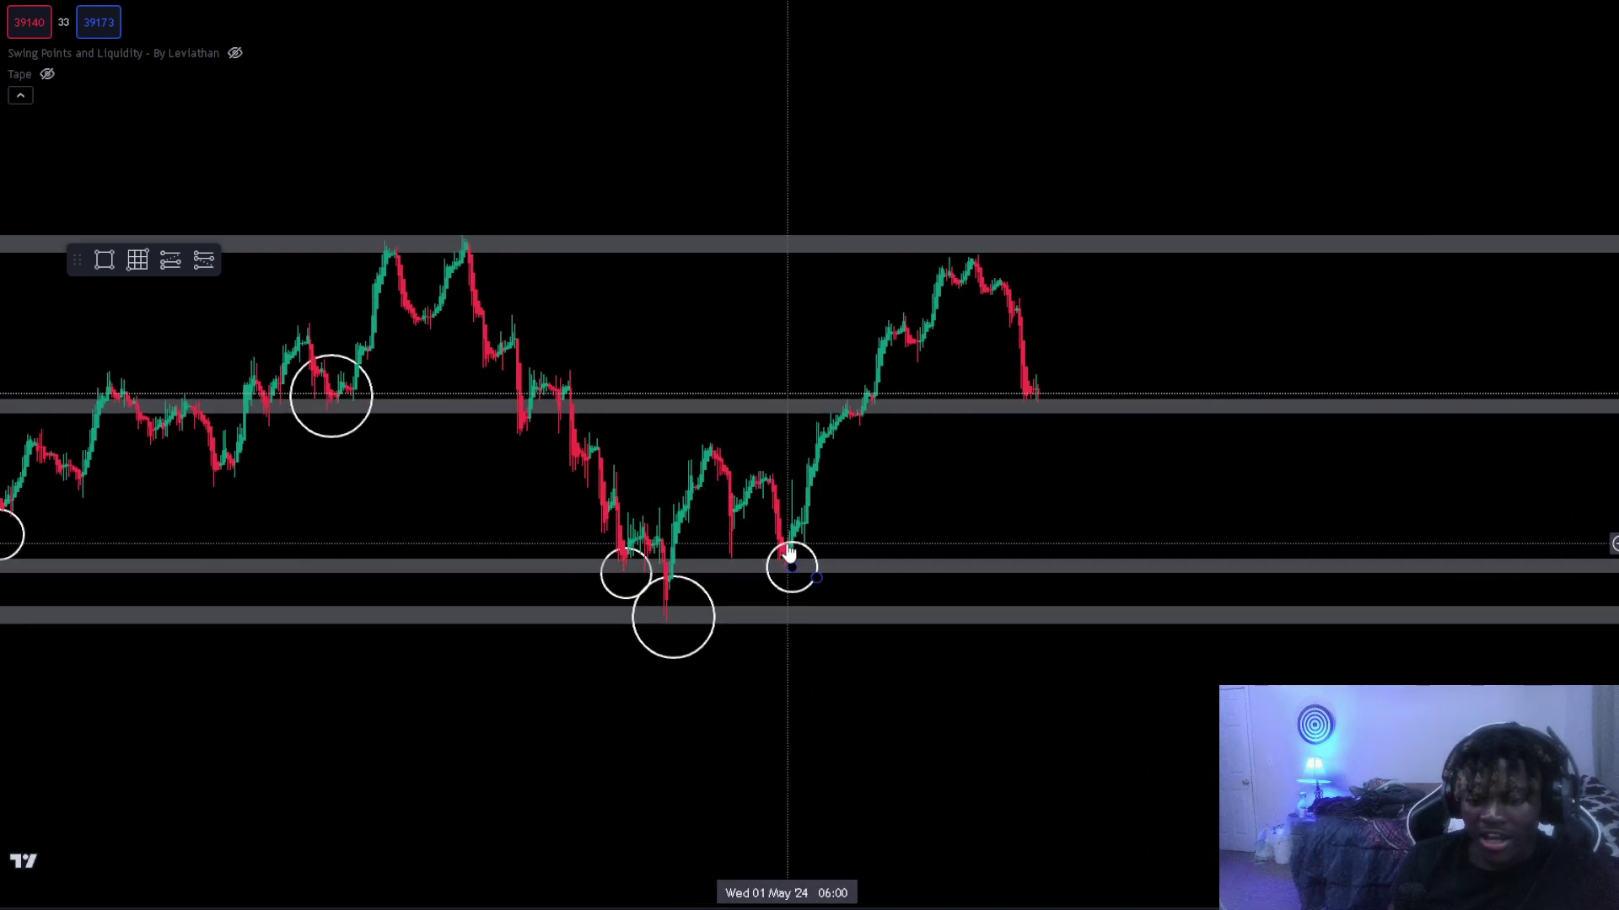
pyautogui.moveTo(1011, 474); pyautogui.dragTo(1296, 479)
pyautogui.scroll(4, 803, 493)
pyautogui.scroll(2, 803, 493)
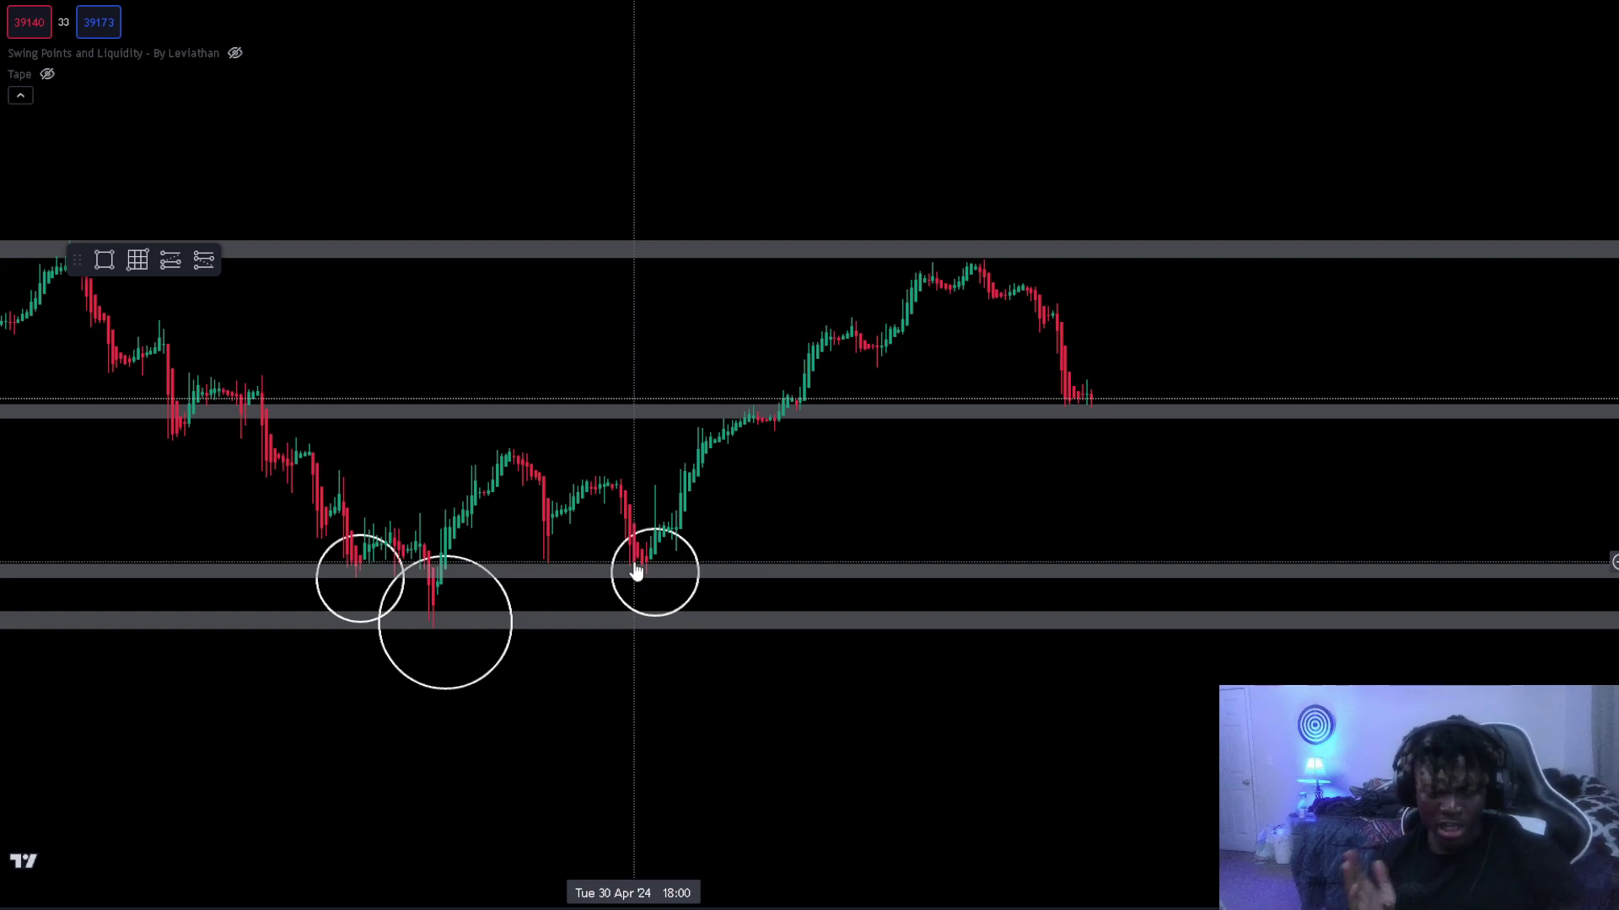
pyautogui.click(413, 620)
pyautogui.click(679, 560)
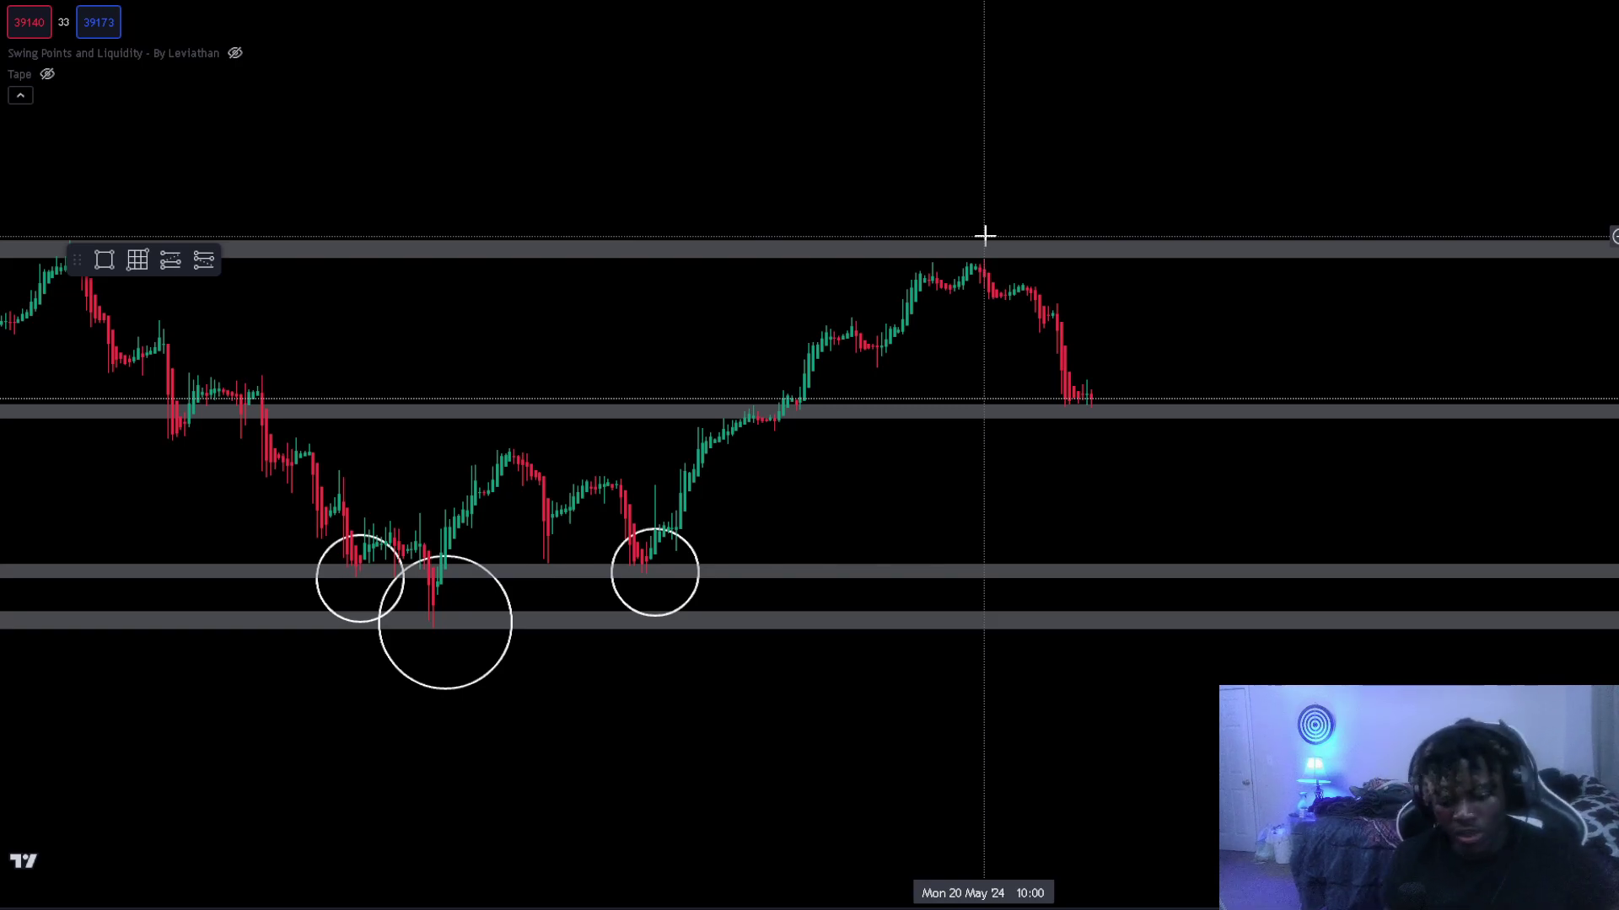
# Step: Exit fullscreen and review all four zones and their circled reactions across the whole 4-hour price history
pyautogui.press('Escape')
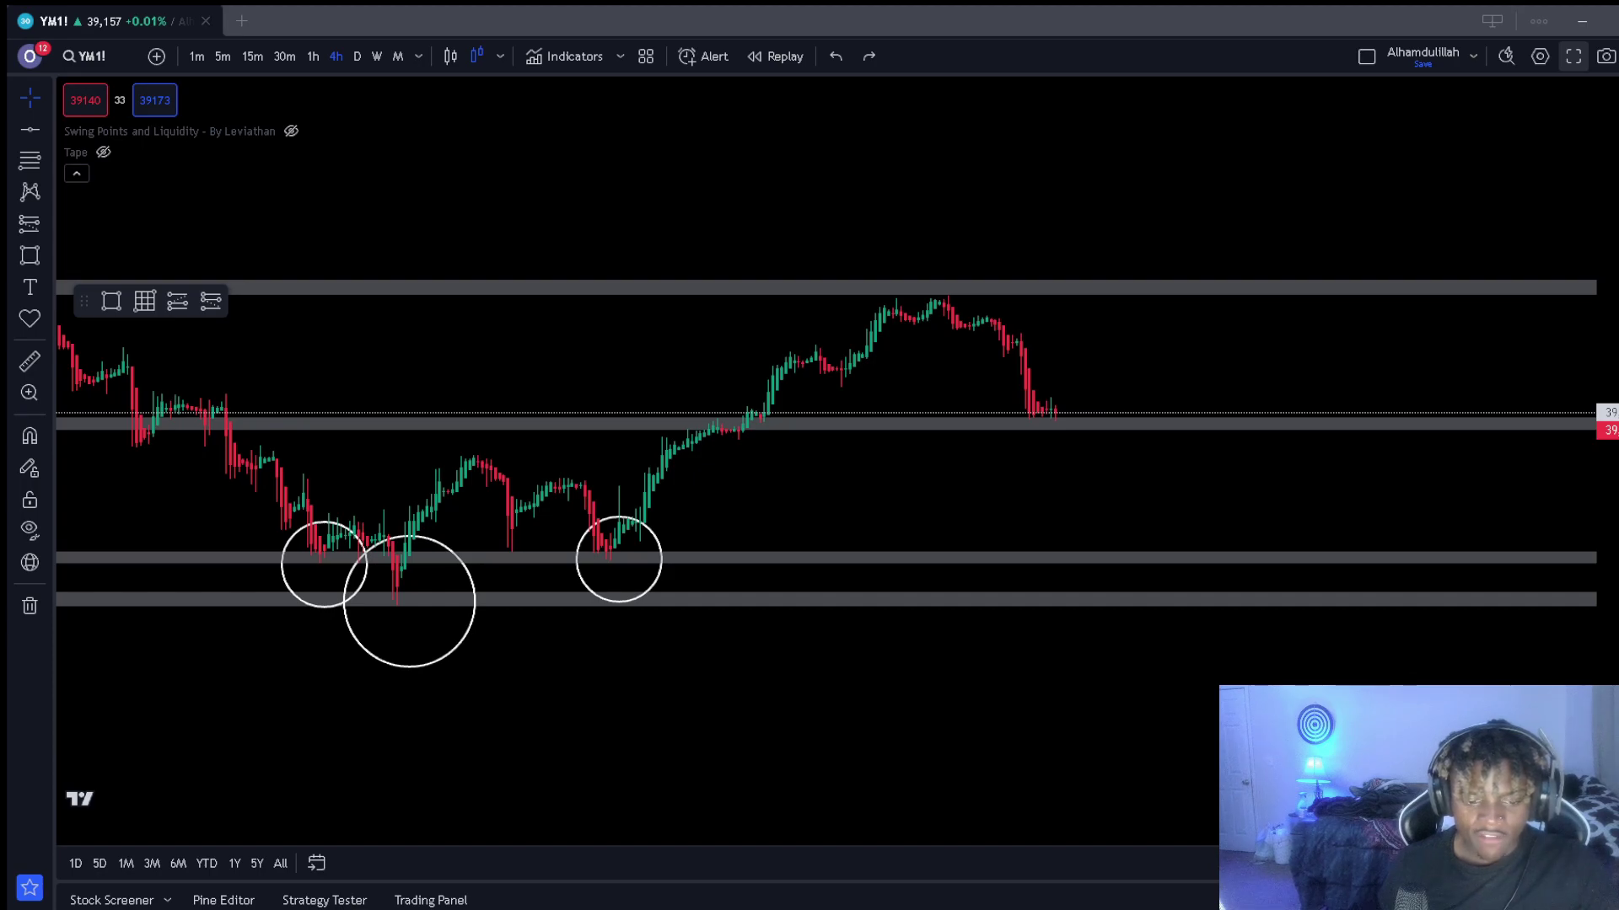
pyautogui.scroll(-10, 709, 565)
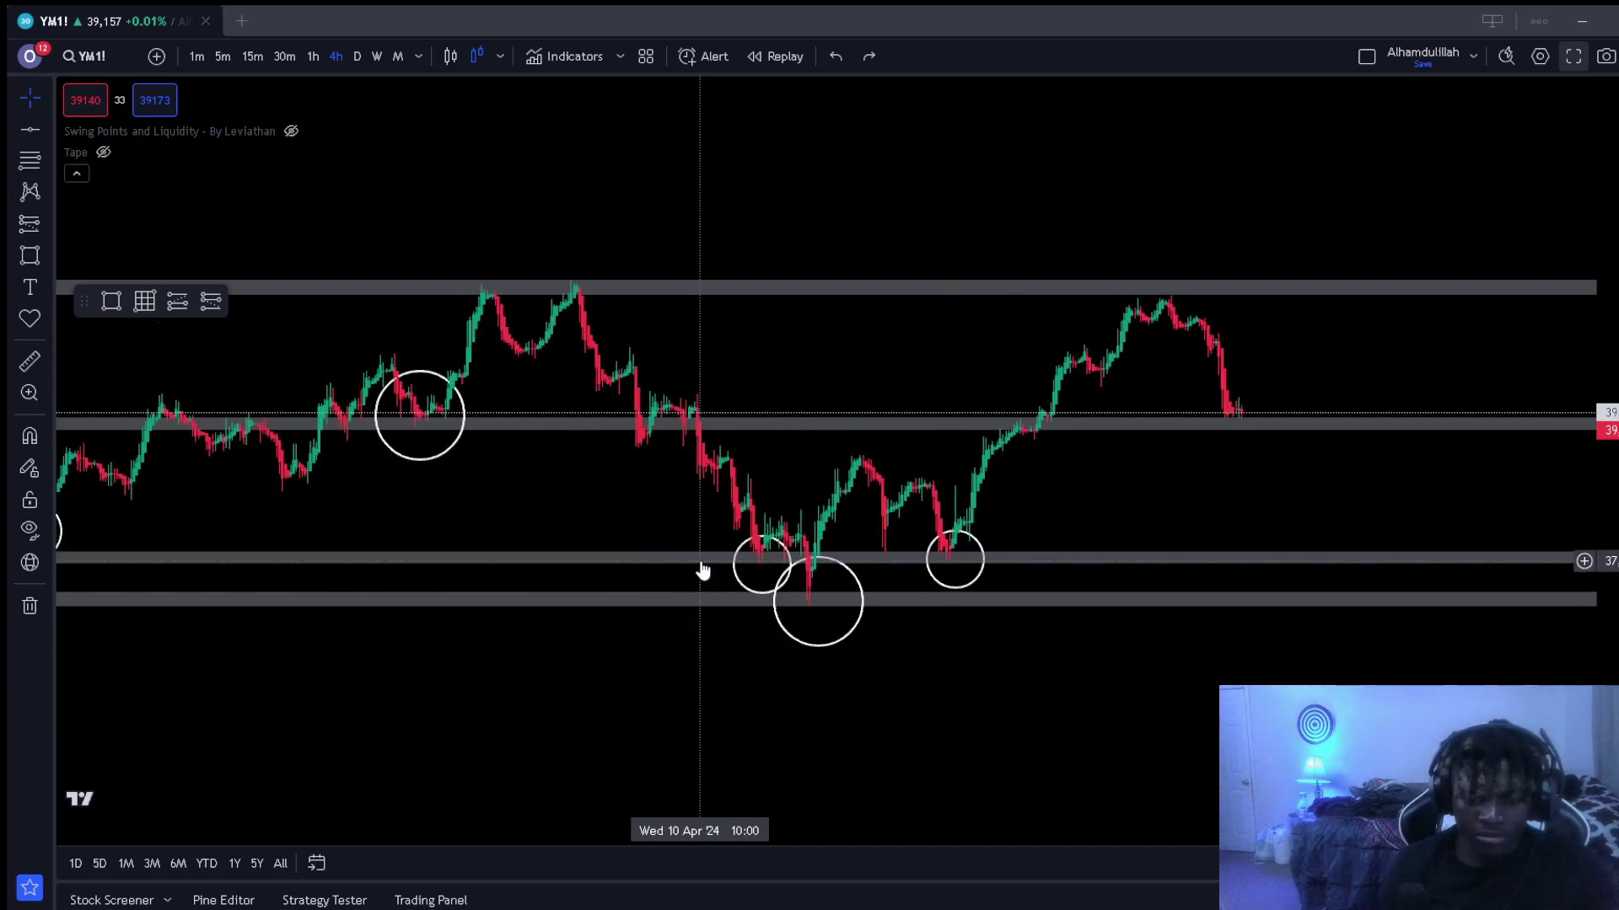
pyautogui.moveTo(632, 560); pyautogui.dragTo(757, 508)
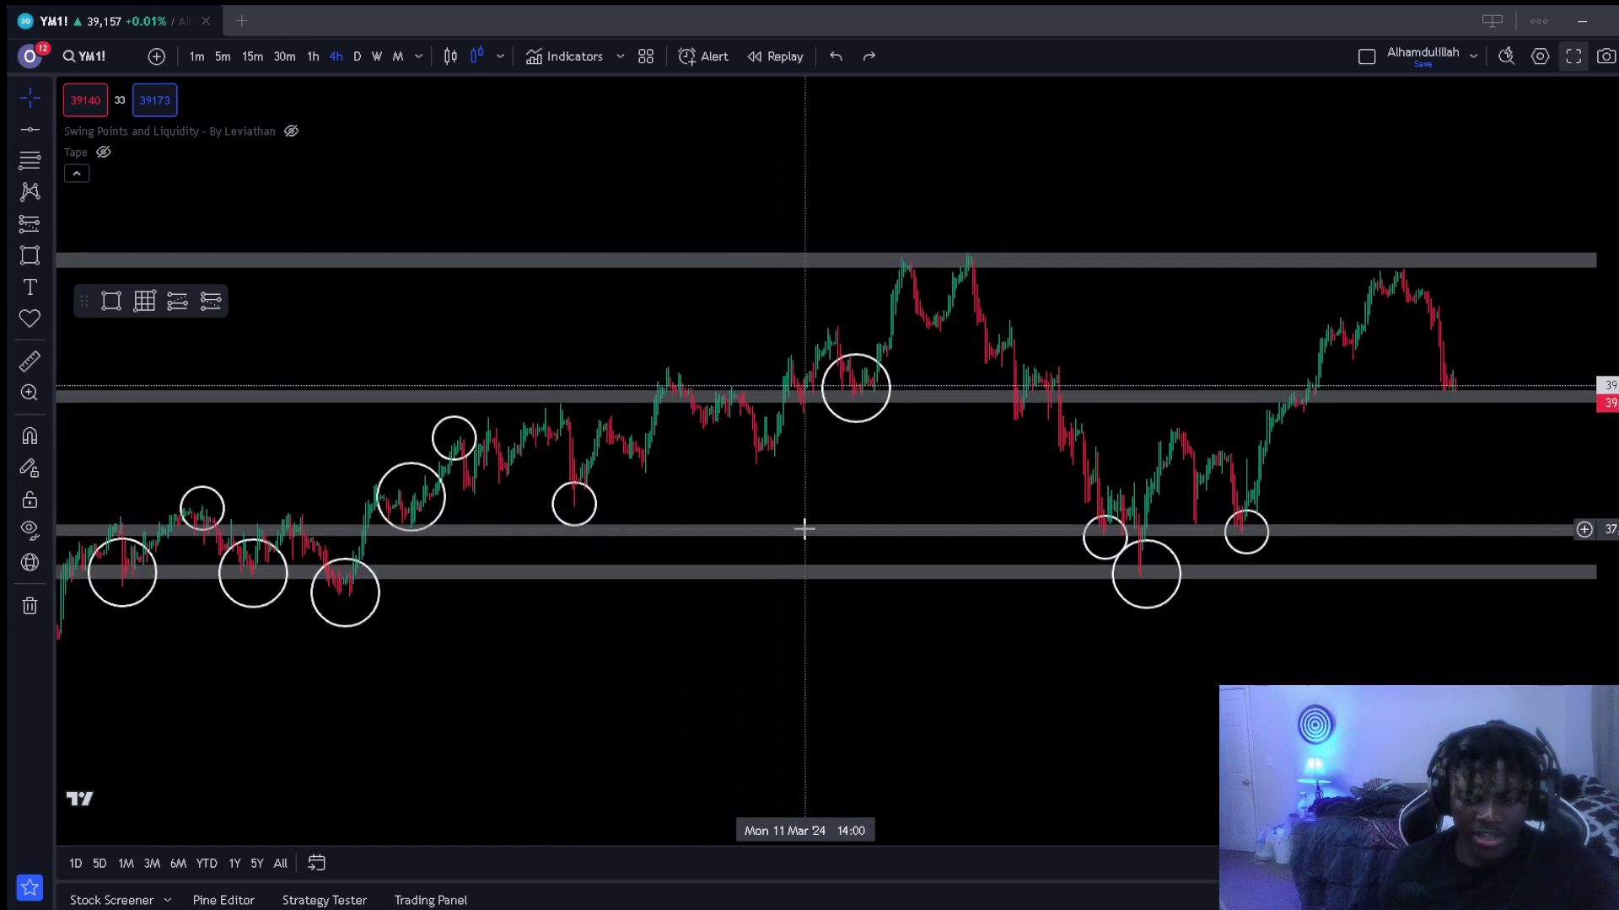
pyautogui.scroll(3, 1102, 563)
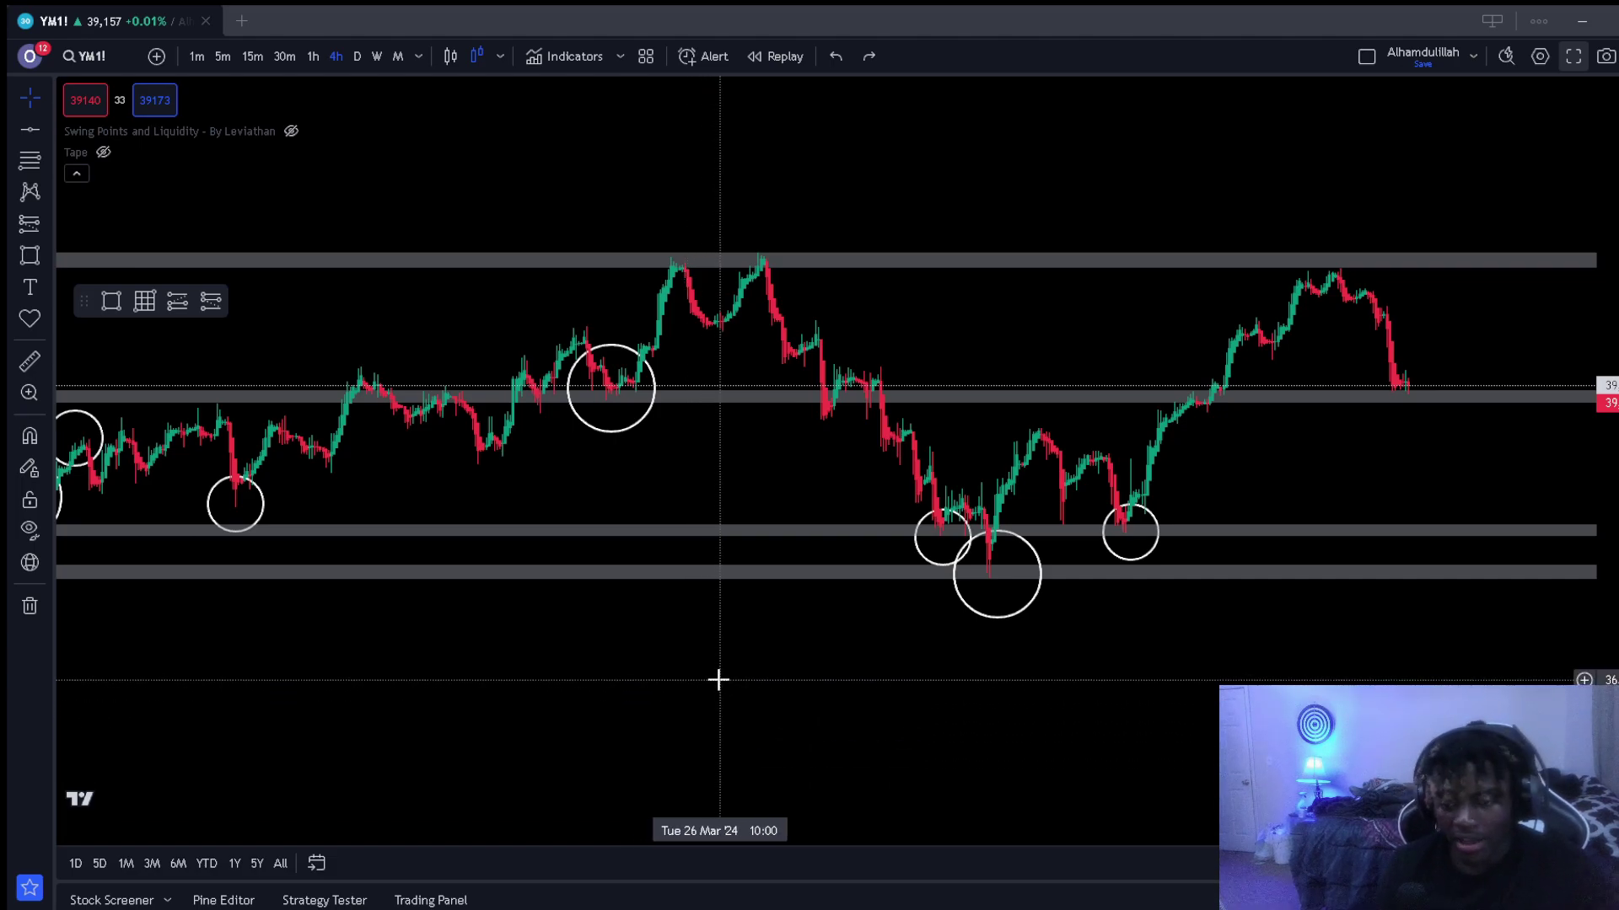
pyautogui.hscroll(-5, 704, 684)
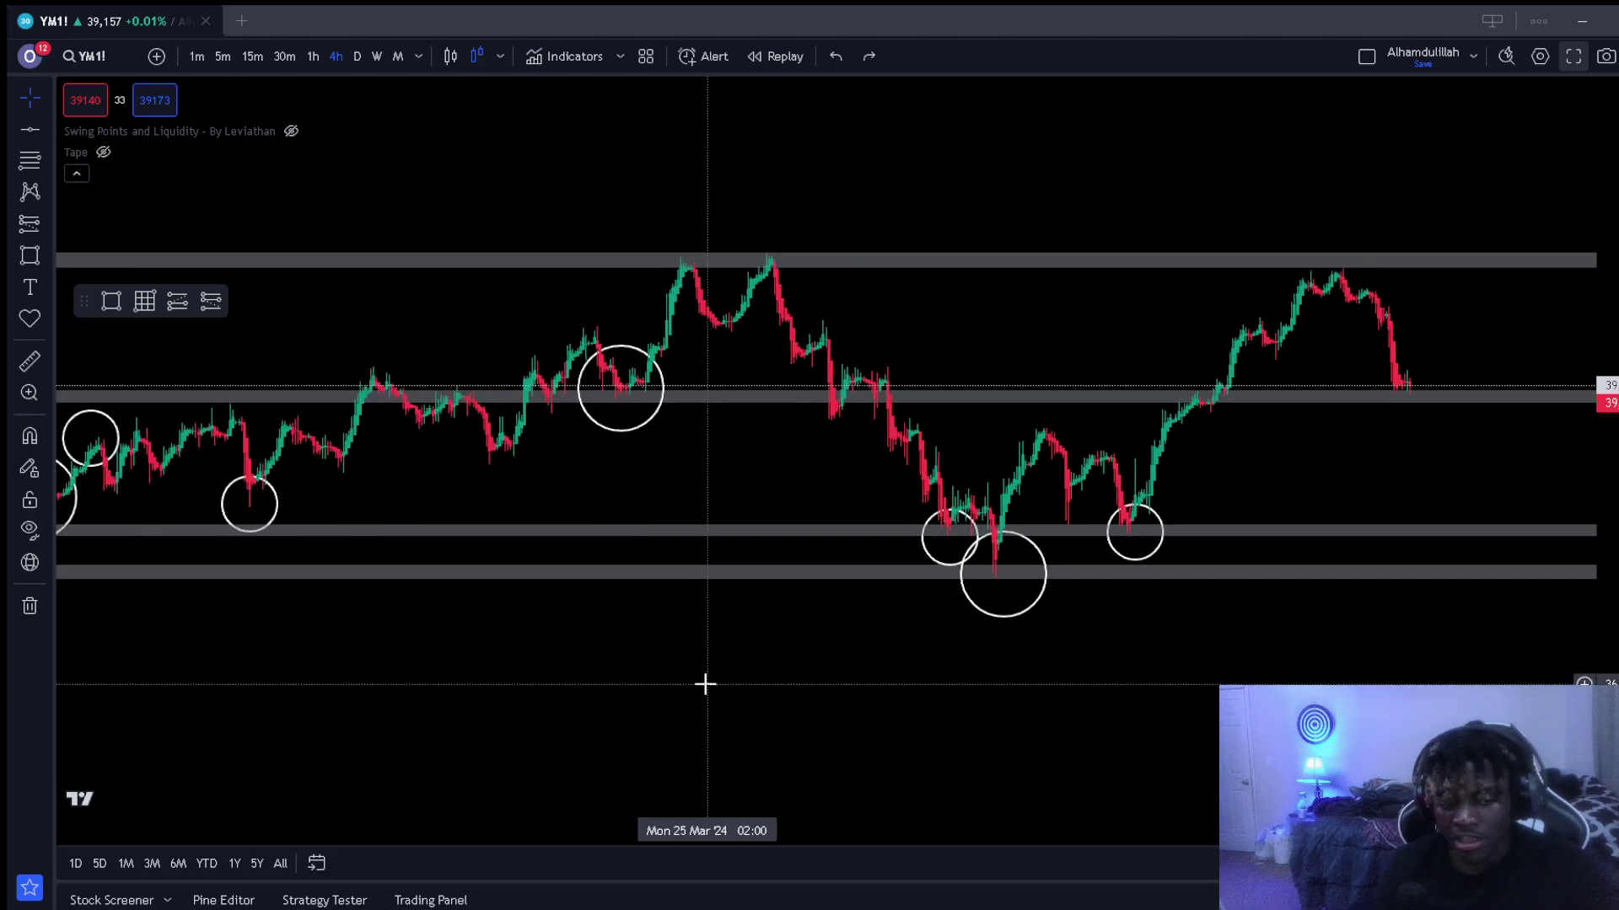
pyautogui.hscroll(-5, 759, 480)
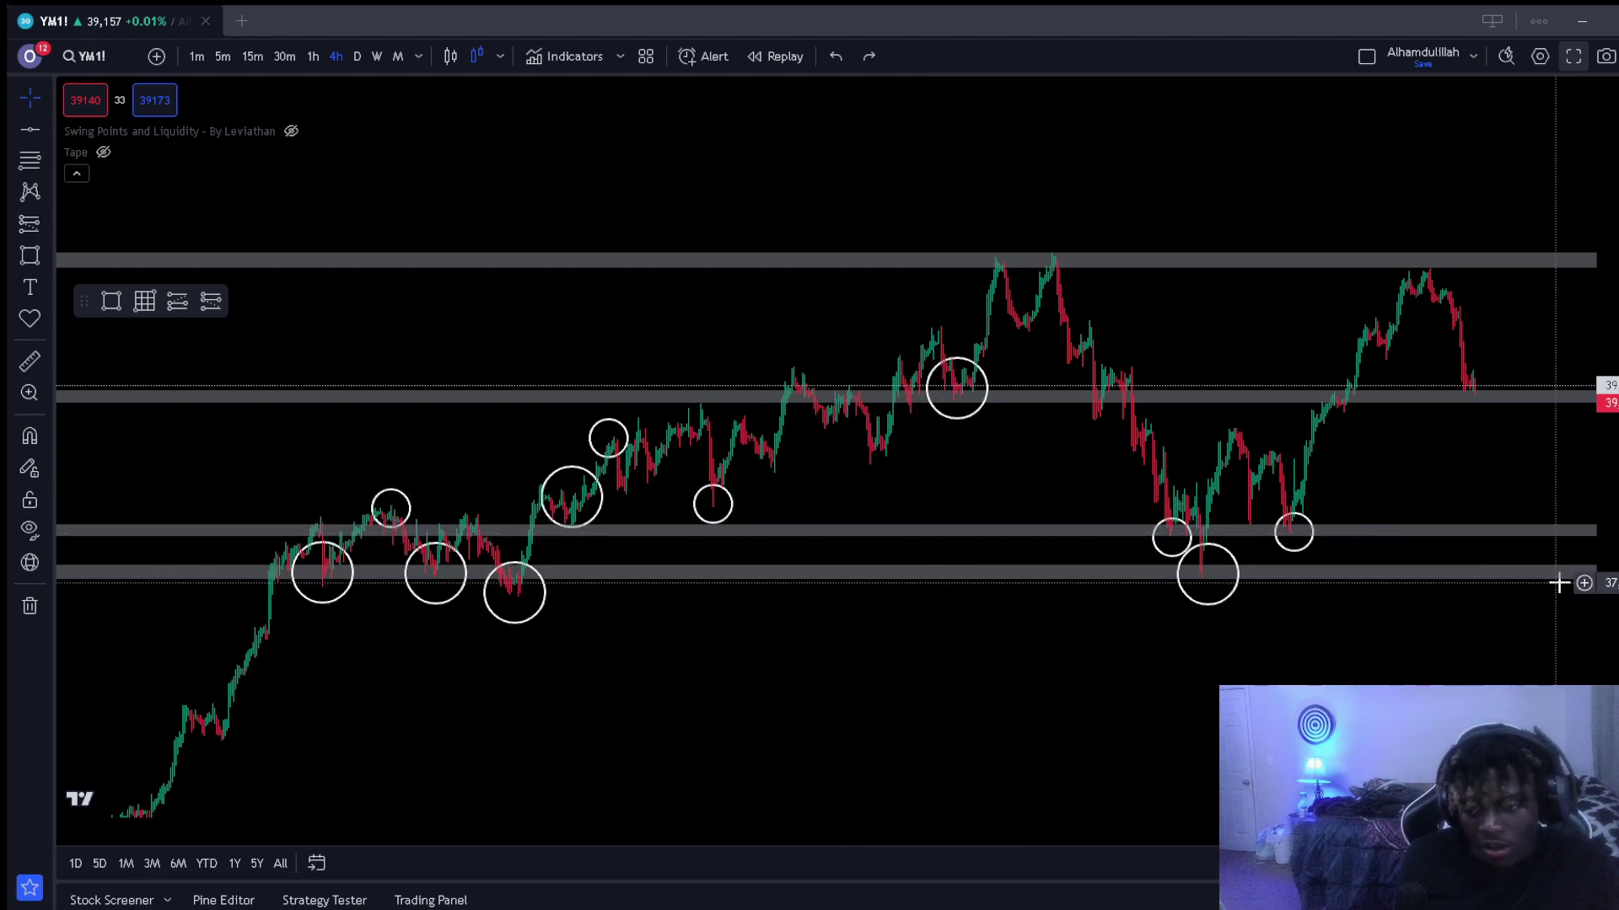
pyautogui.moveTo(1606, 581); pyautogui.dragTo(1606, 426)
pyautogui.moveTo(1417, 449); pyautogui.dragTo(957, 519)
pyautogui.moveTo(1054, 527); pyautogui.dragTo(902, 533)
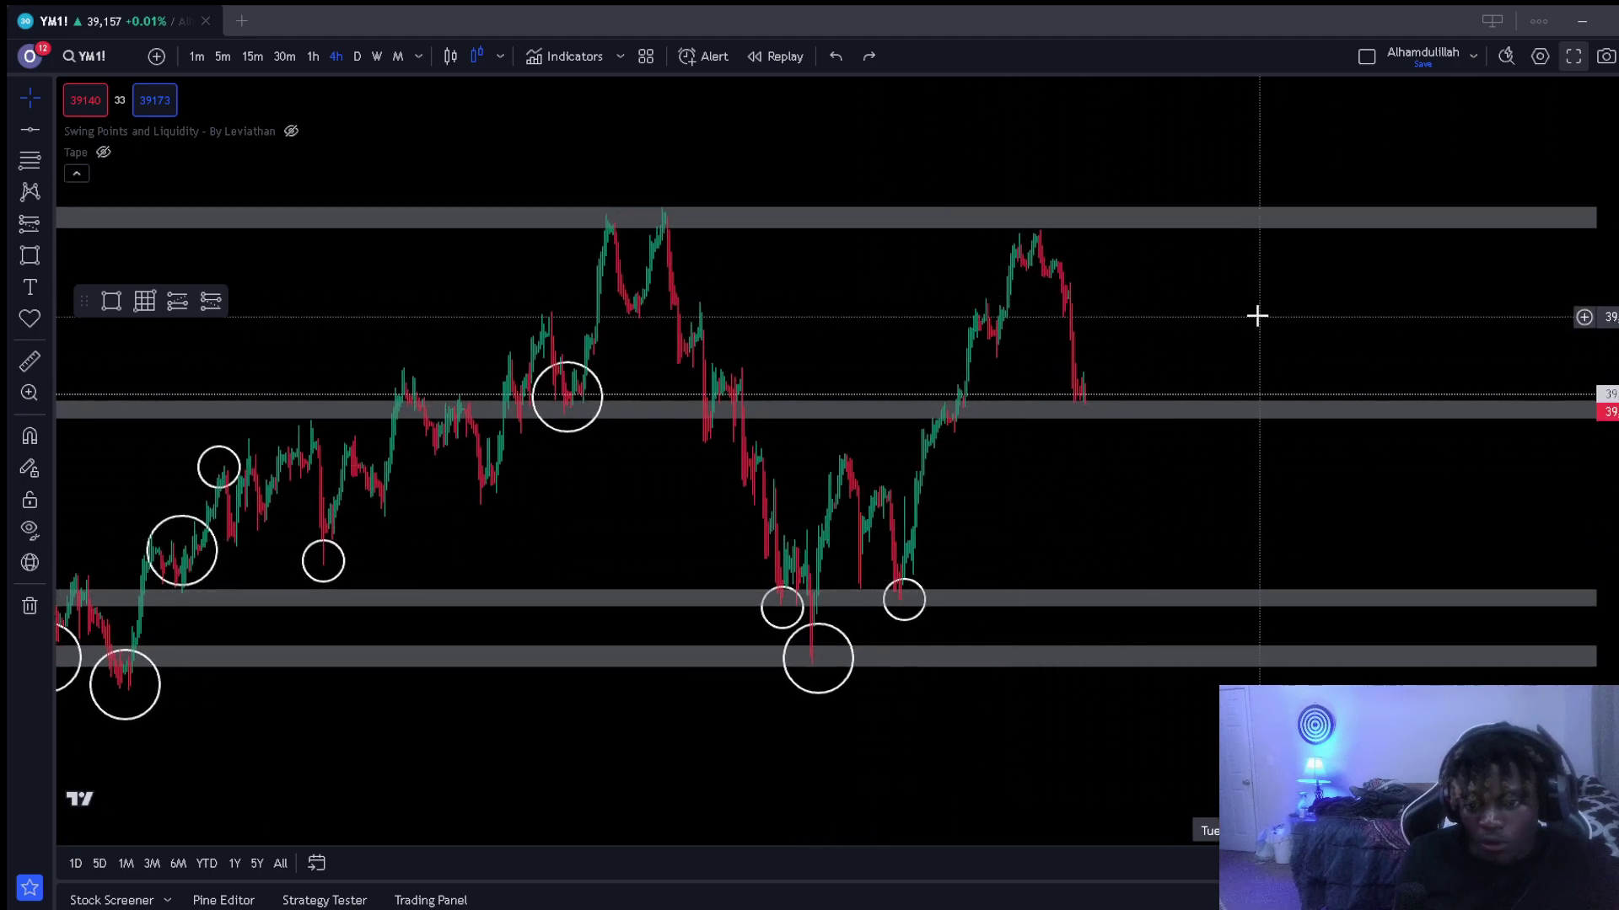
pyautogui.moveTo(1593, 300); pyautogui.dragTo(1227, 344)
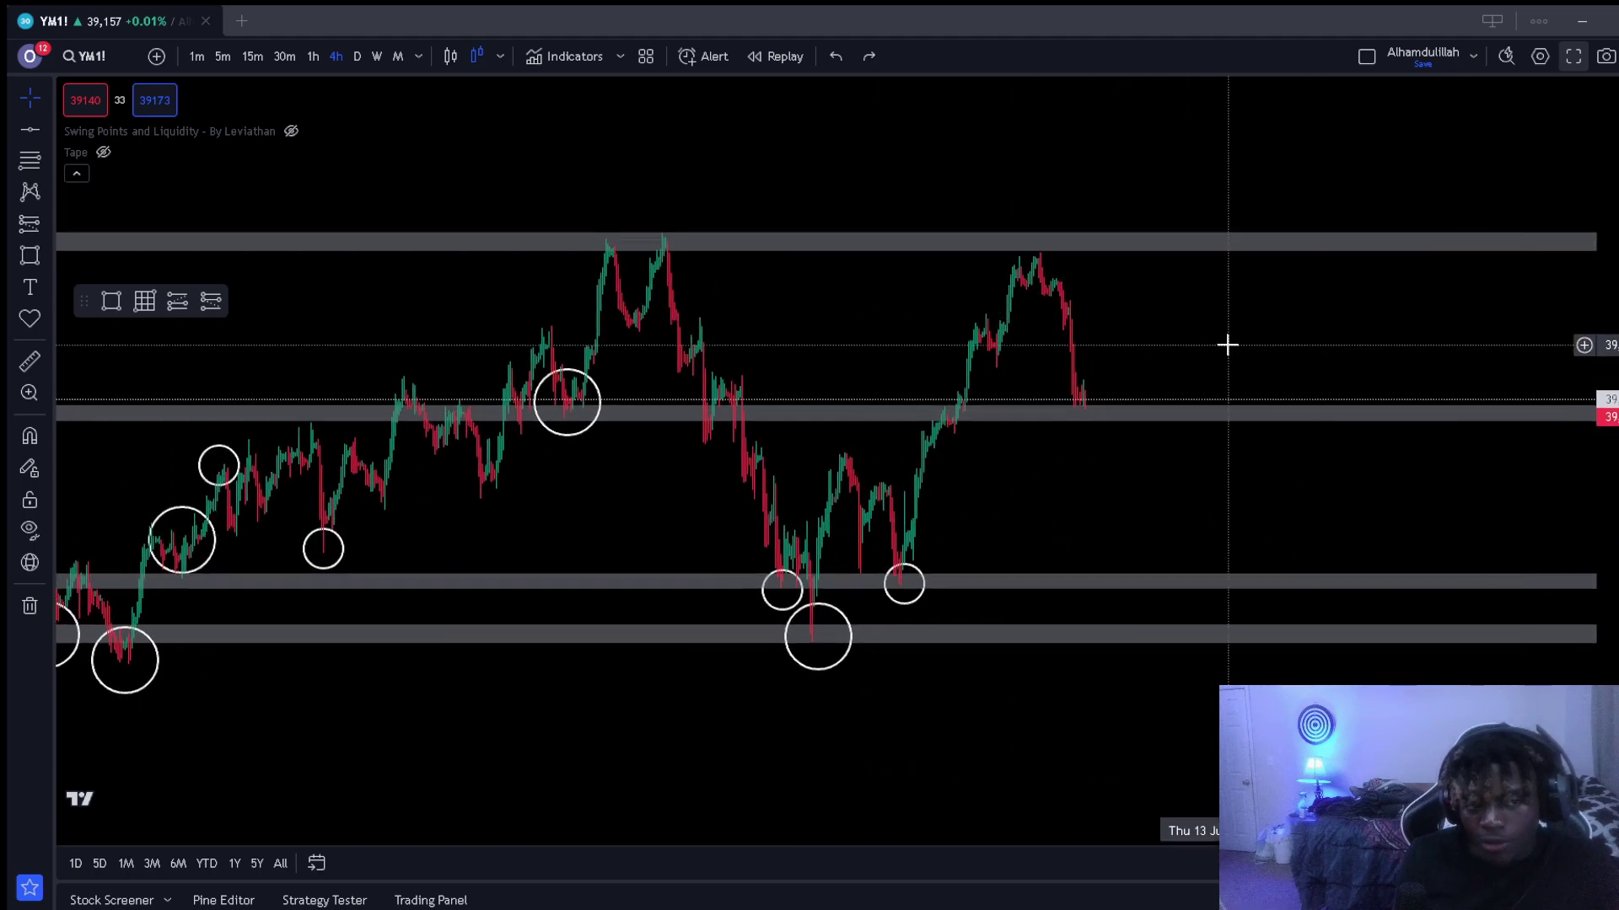
# Step: Switch the chart to the 30-minute timeframe and examine the price action there
pyautogui.click(284, 57)
pyautogui.scroll(-5, 452, 297)
pyautogui.moveTo(513, 322); pyautogui.dragTo(899, 289)
pyautogui.moveTo(661, 271); pyautogui.dragTo(457, 240)
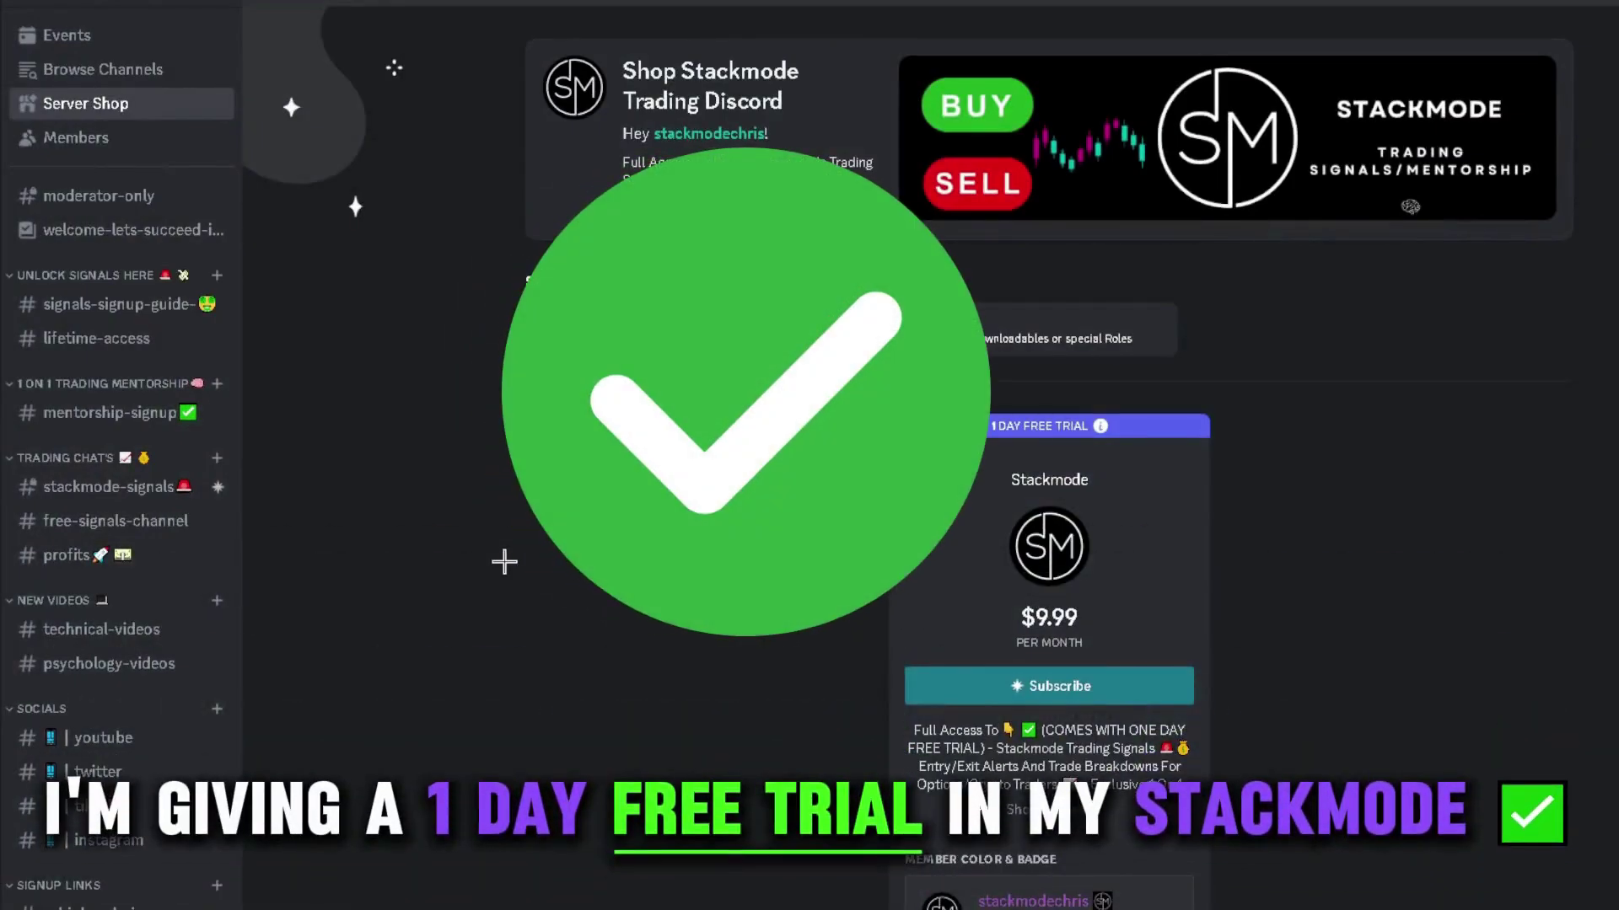
# Step: Switch to Discord and read the full description of the Stackmode server shop
pyautogui.click(650, 197)
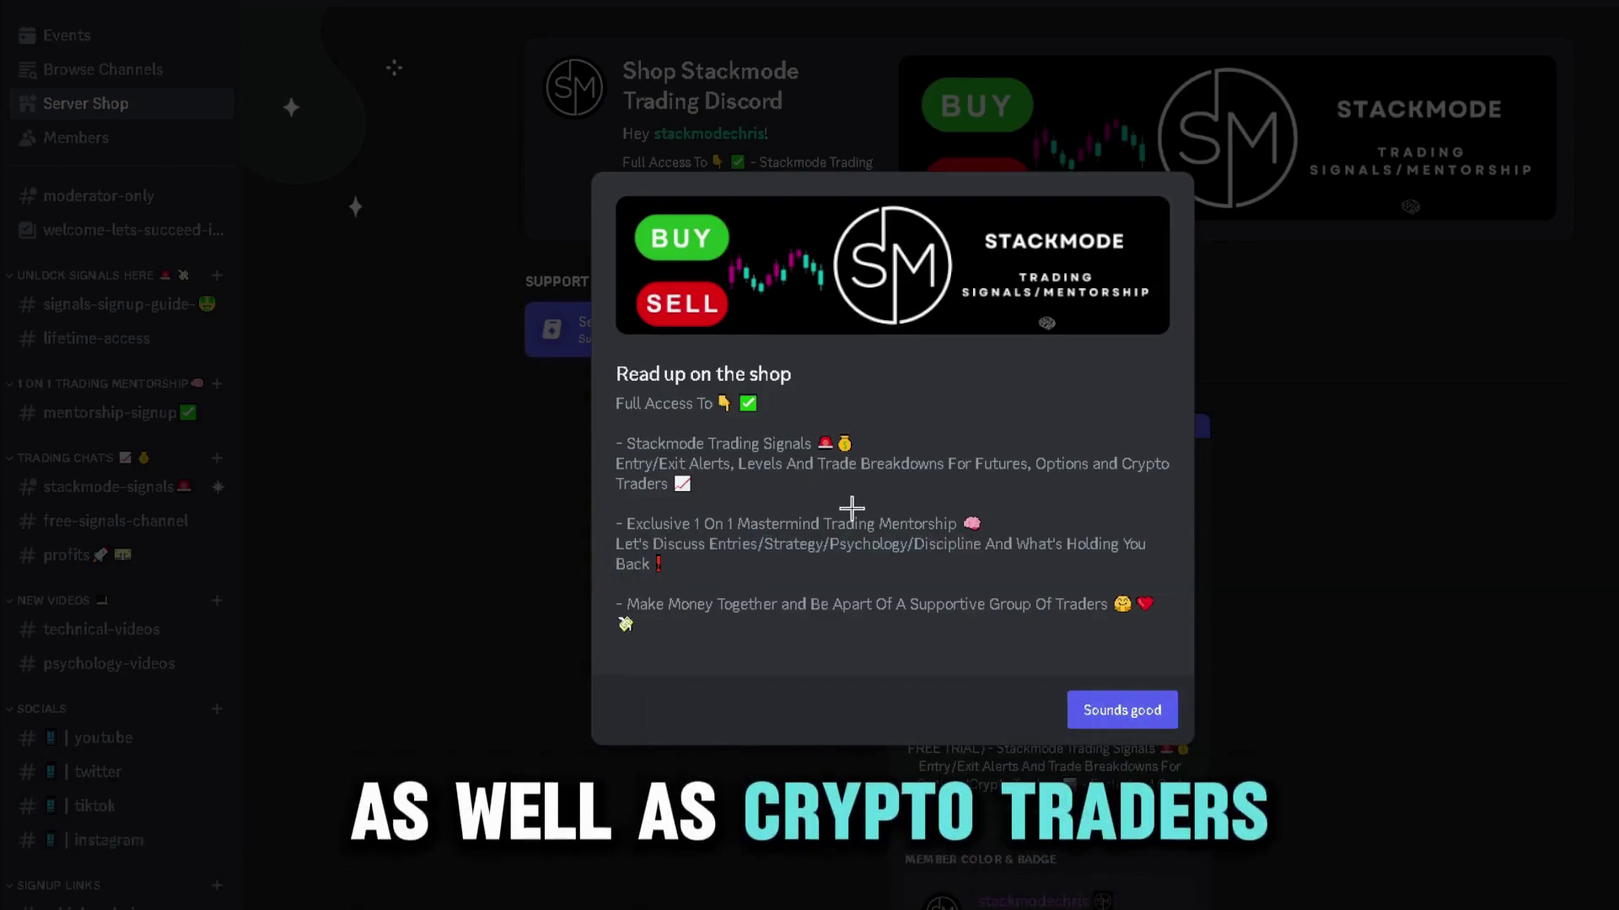
pyautogui.click(206, 332)
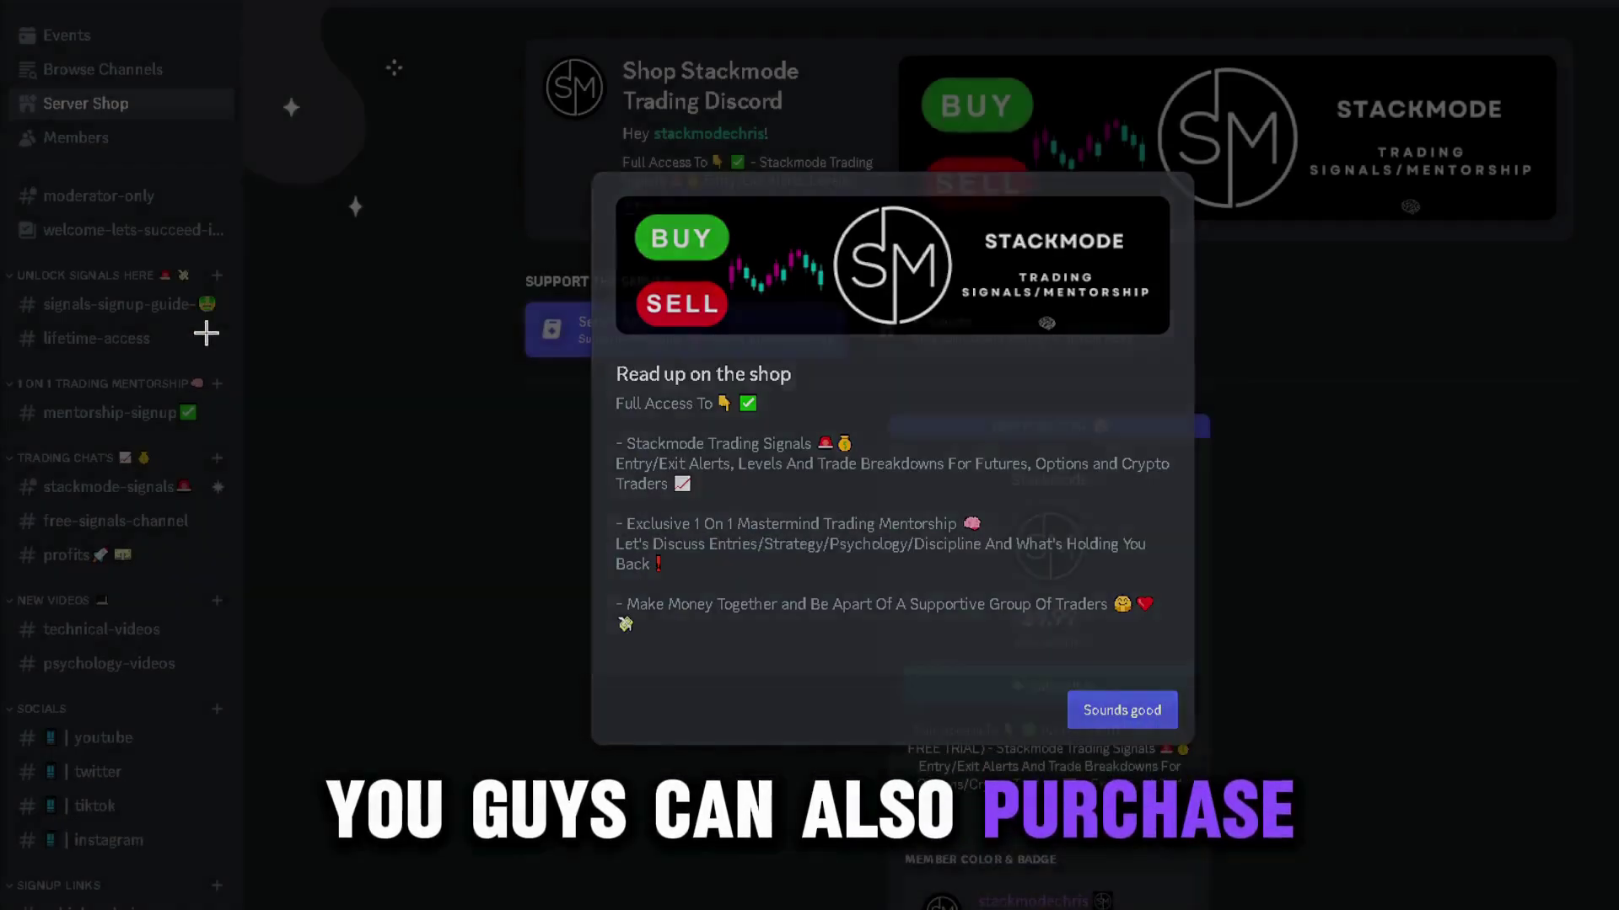
# Step: Read the purchase instructions in the lifetime-access channel and open the mentorship-signup channel
pyautogui.click(119, 344)
pyautogui.scroll(3, 733, 505)
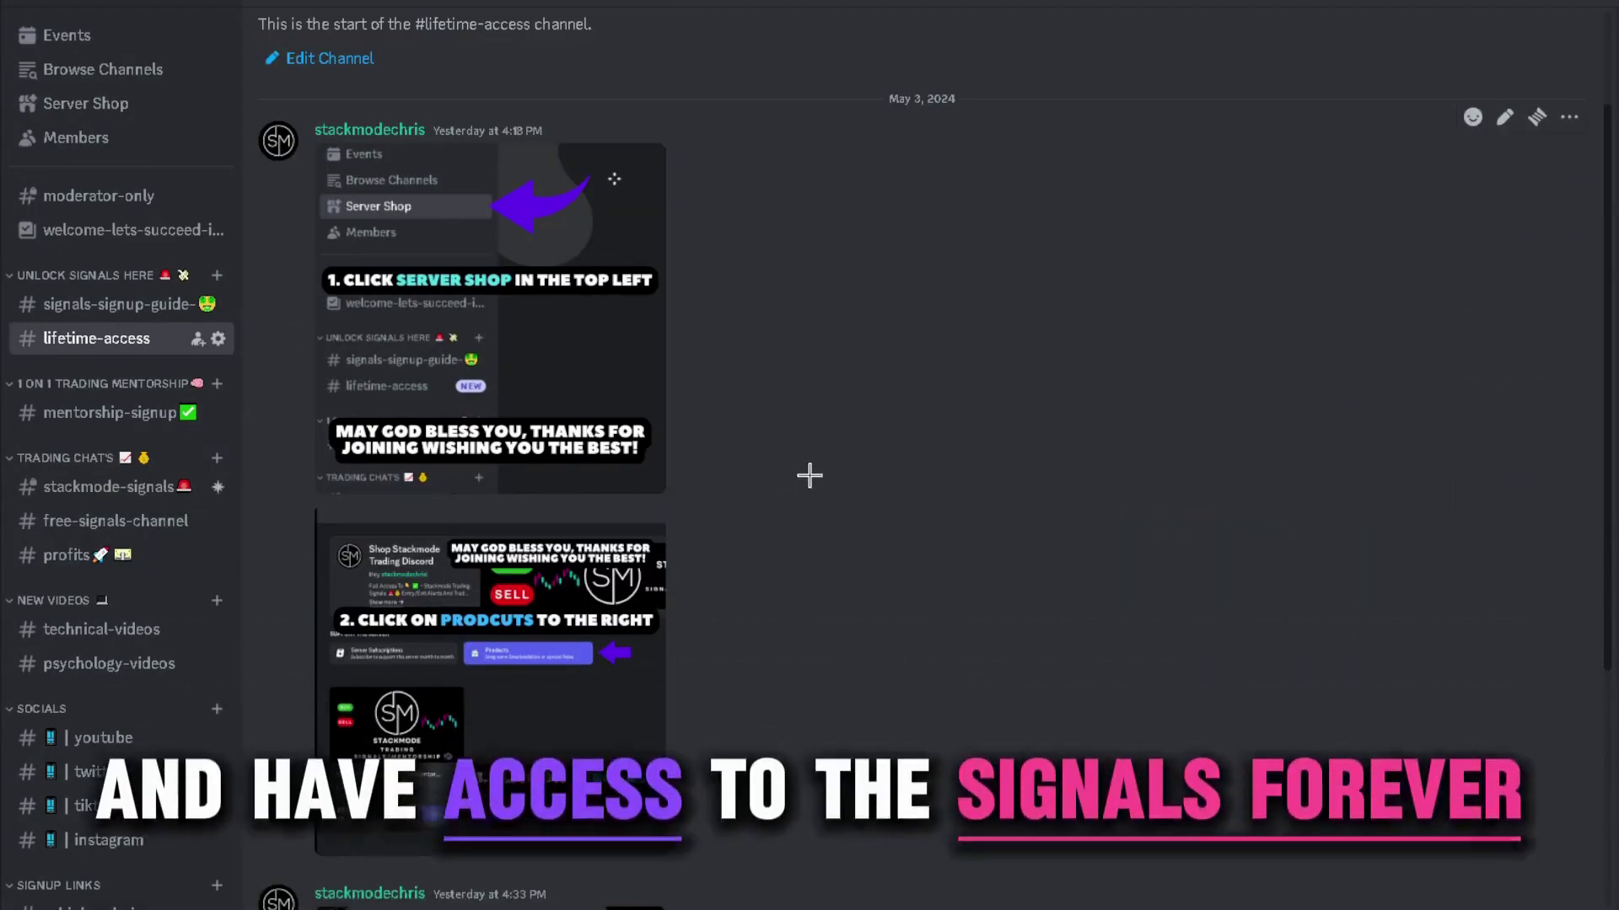
pyautogui.scroll(-2, 671, 504)
pyautogui.scroll(-2, 666, 506)
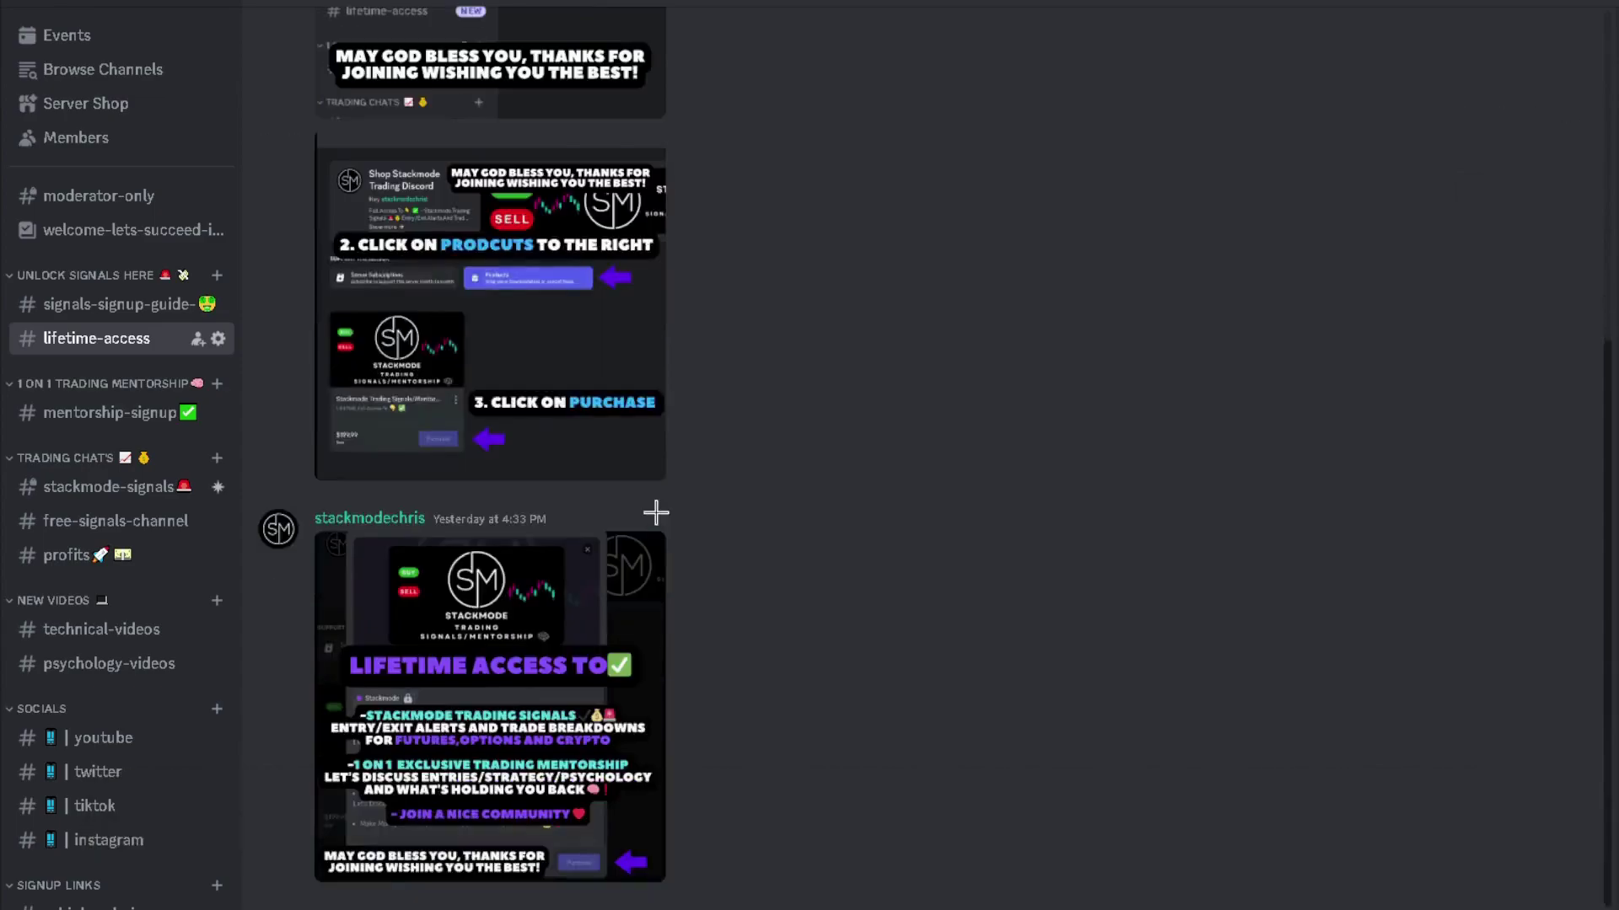
pyautogui.click(118, 415)
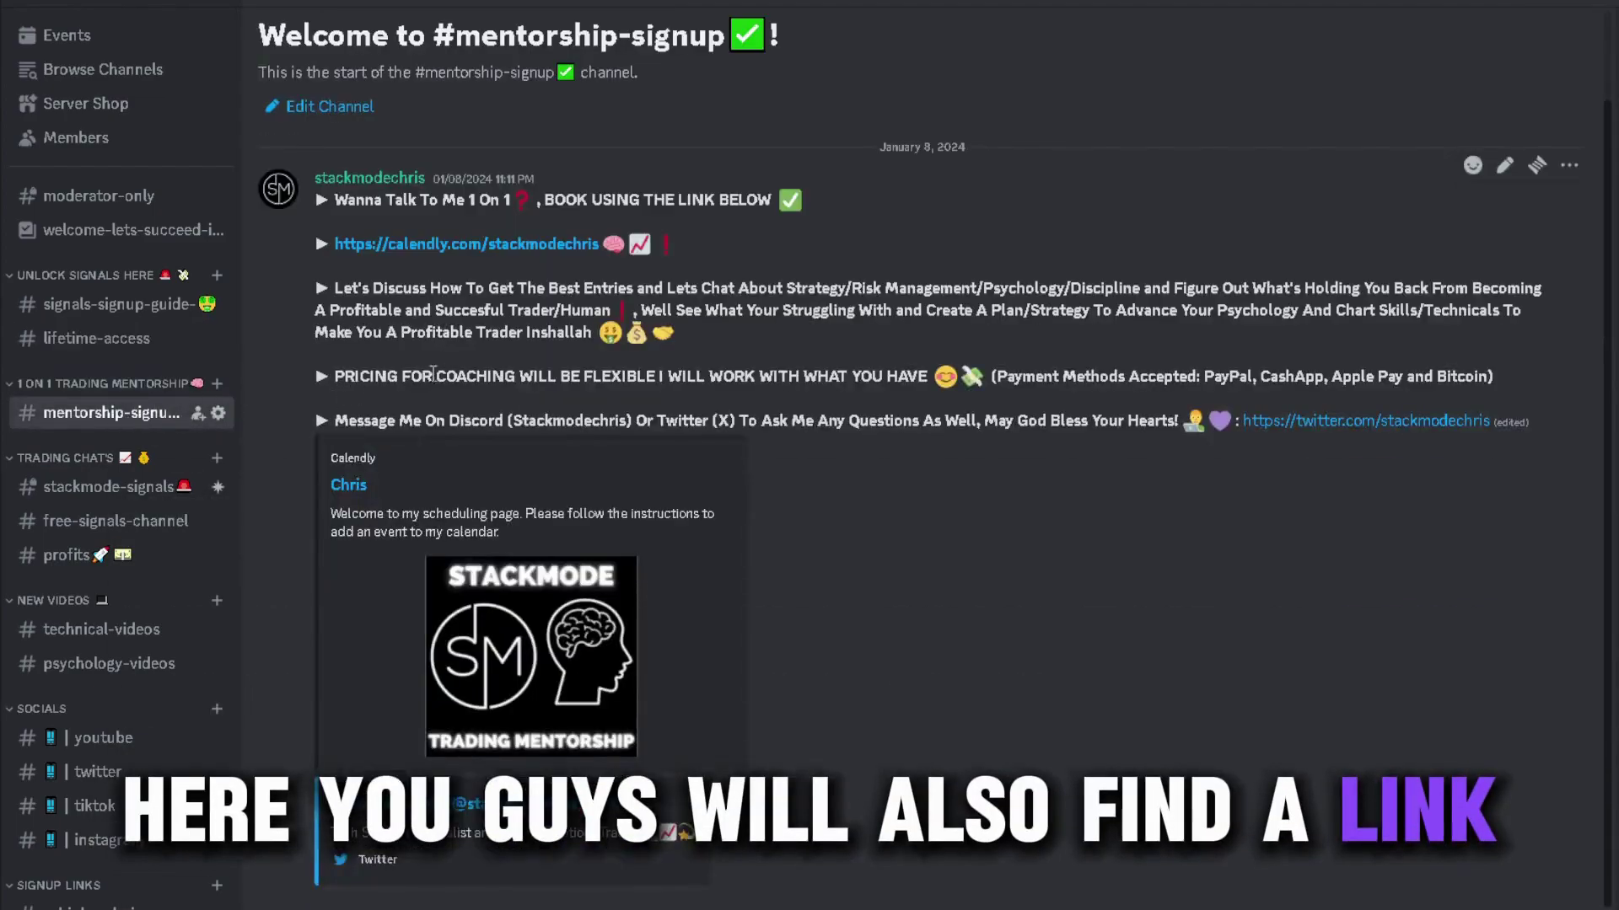